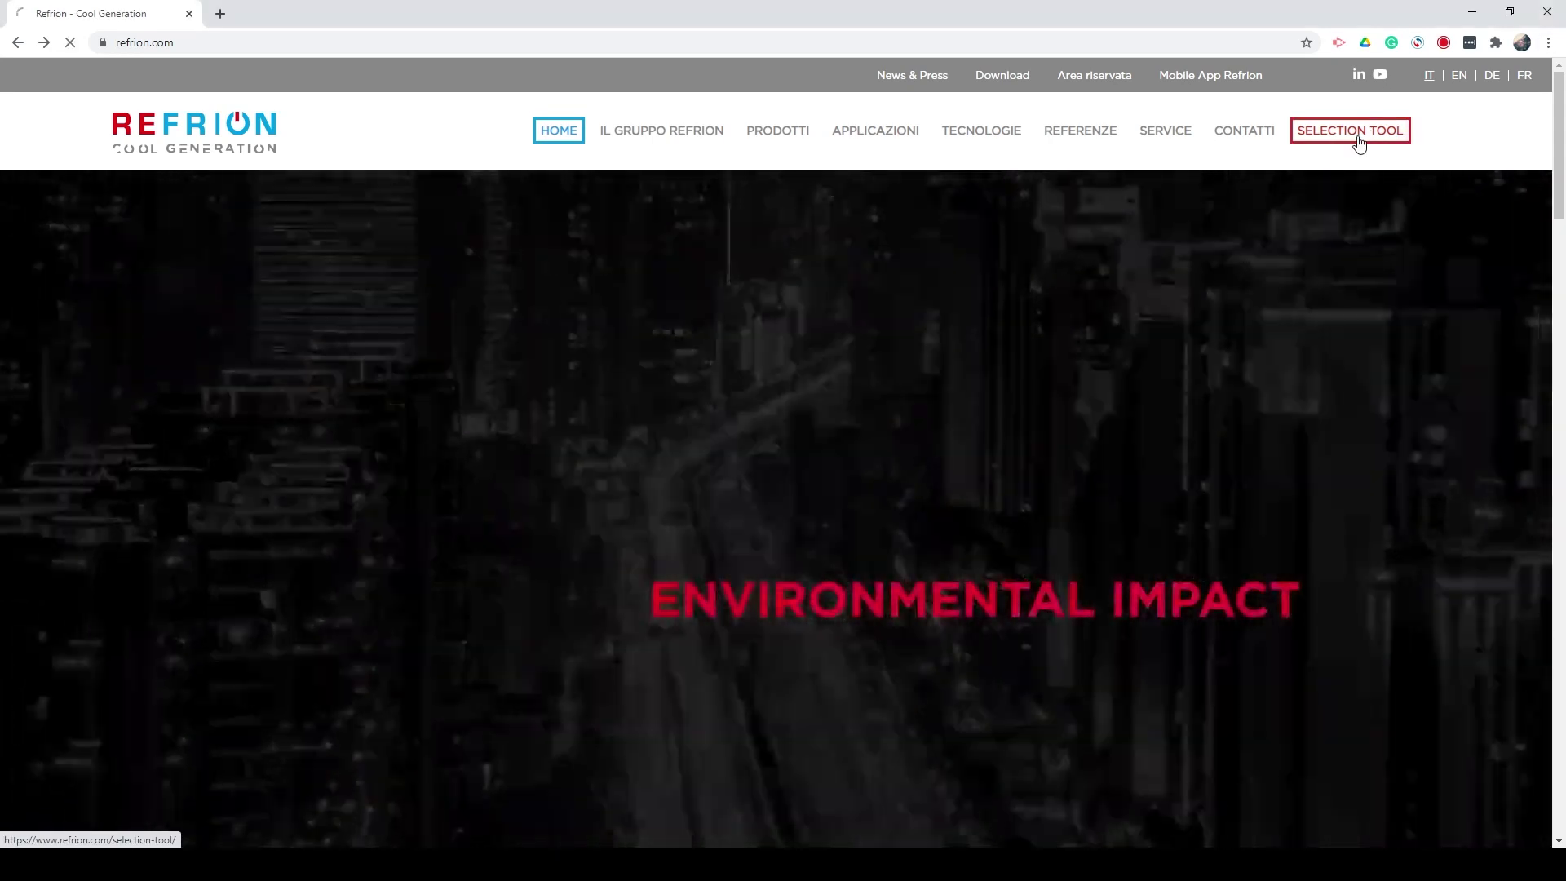
Step: Go to the Selection Tool page of the Refrion website and access the Selection Tool application
click(1358, 142)
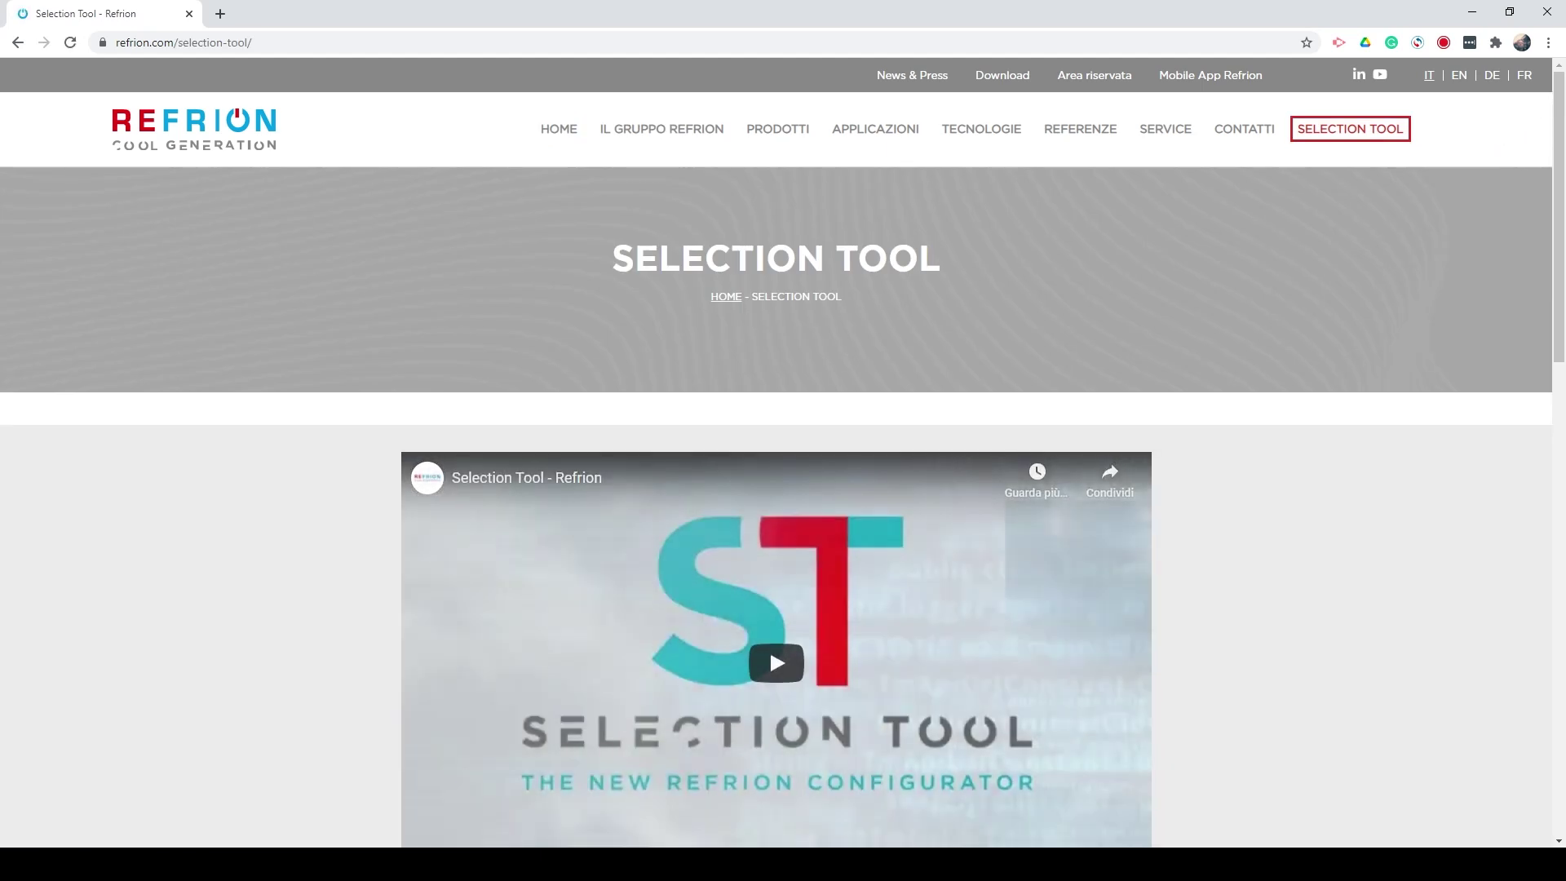
scroll(1511, 130, down, 4)
scroll(770, 333, down, 10)
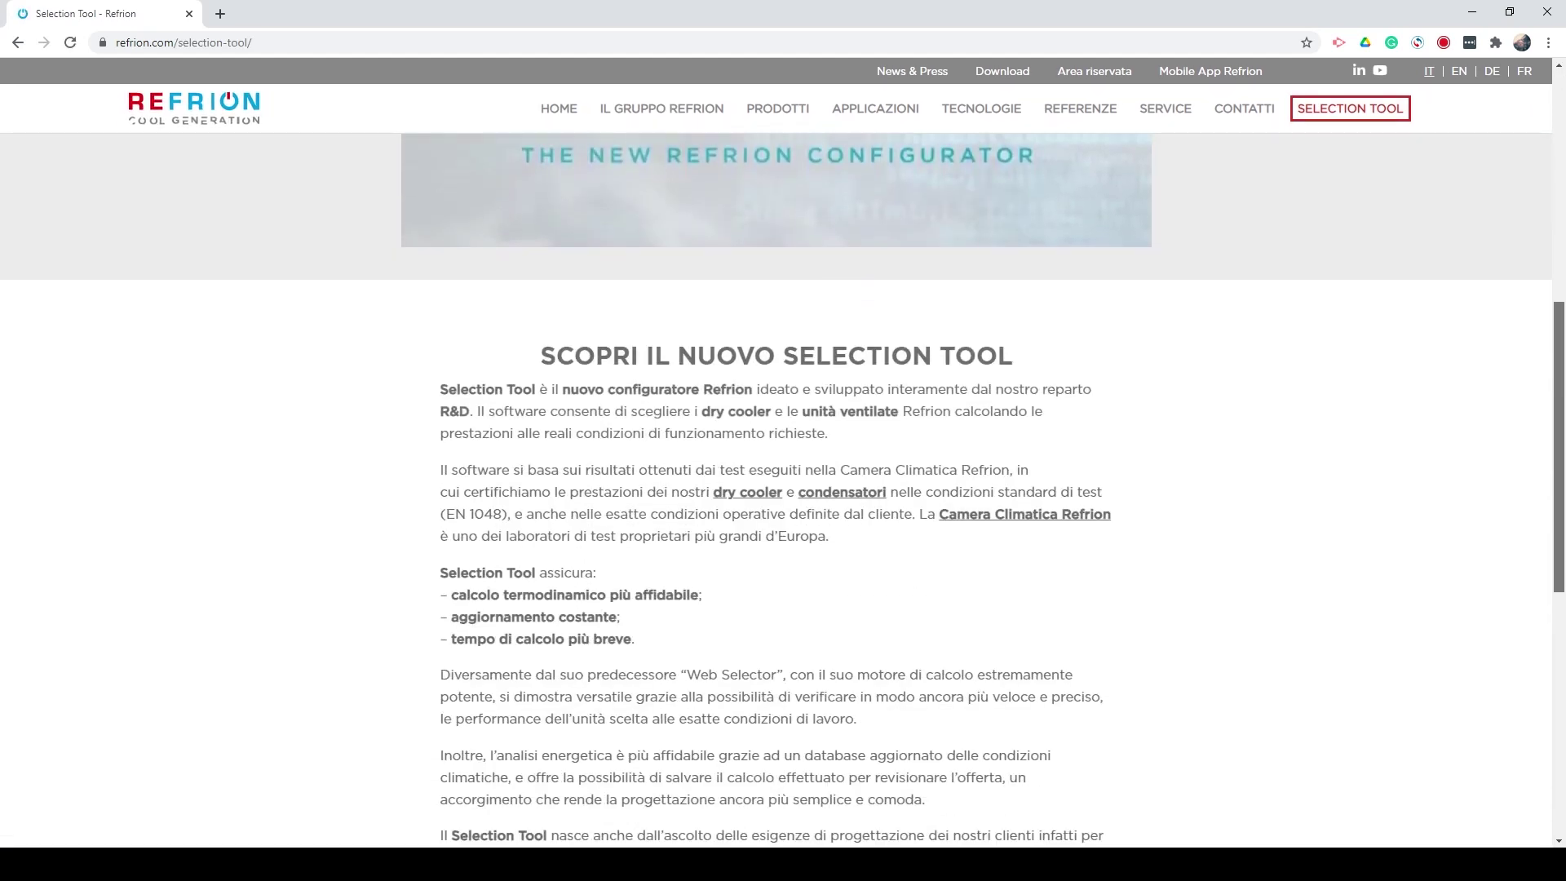
scroll(775, 490, down, 3)
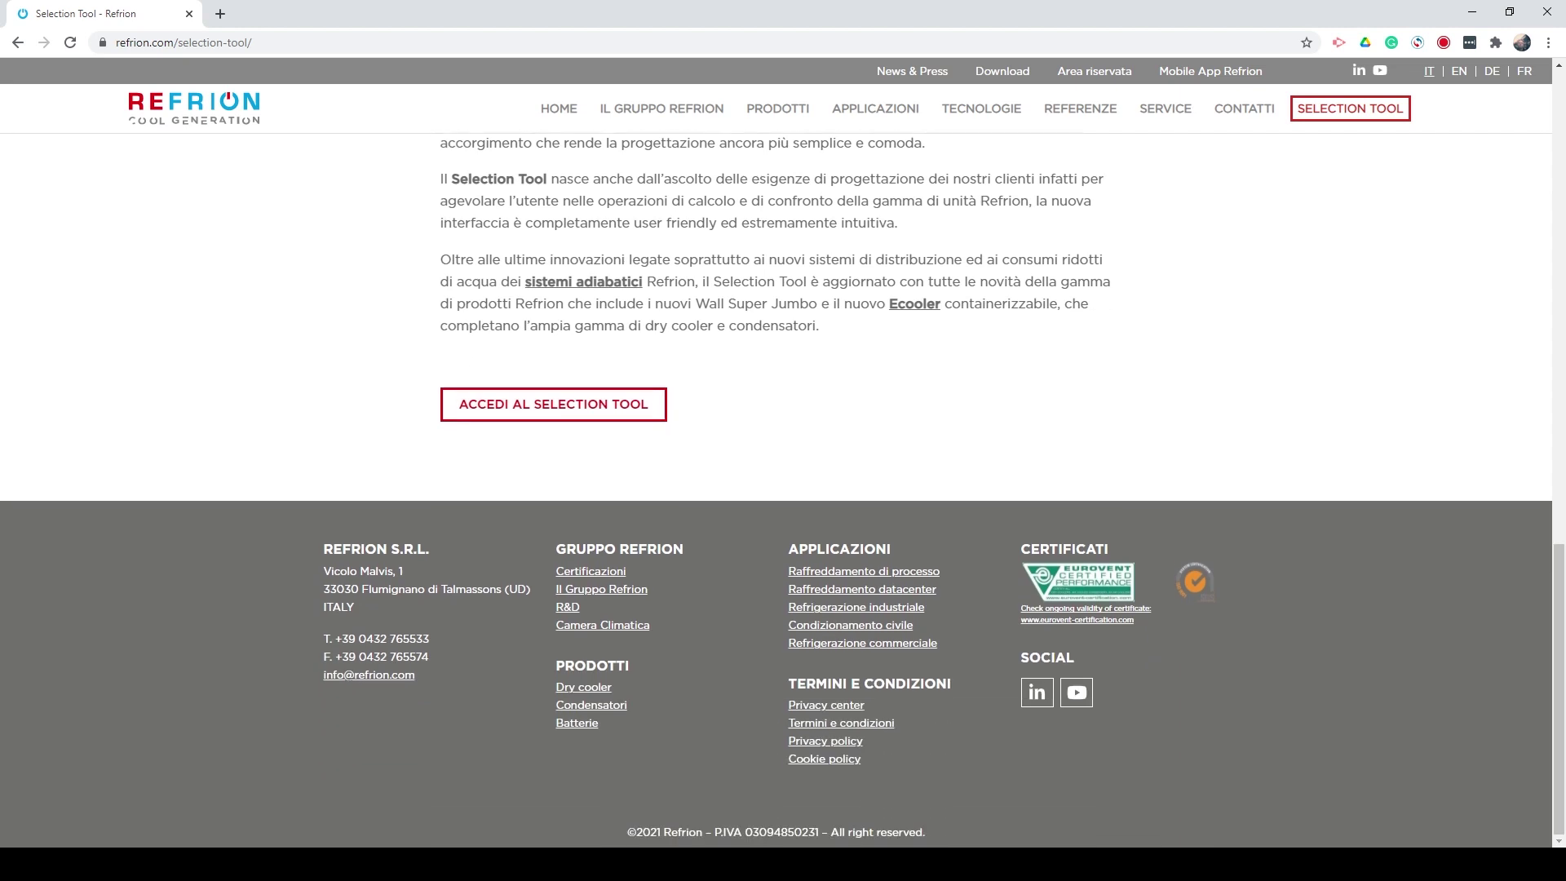
click(552, 406)
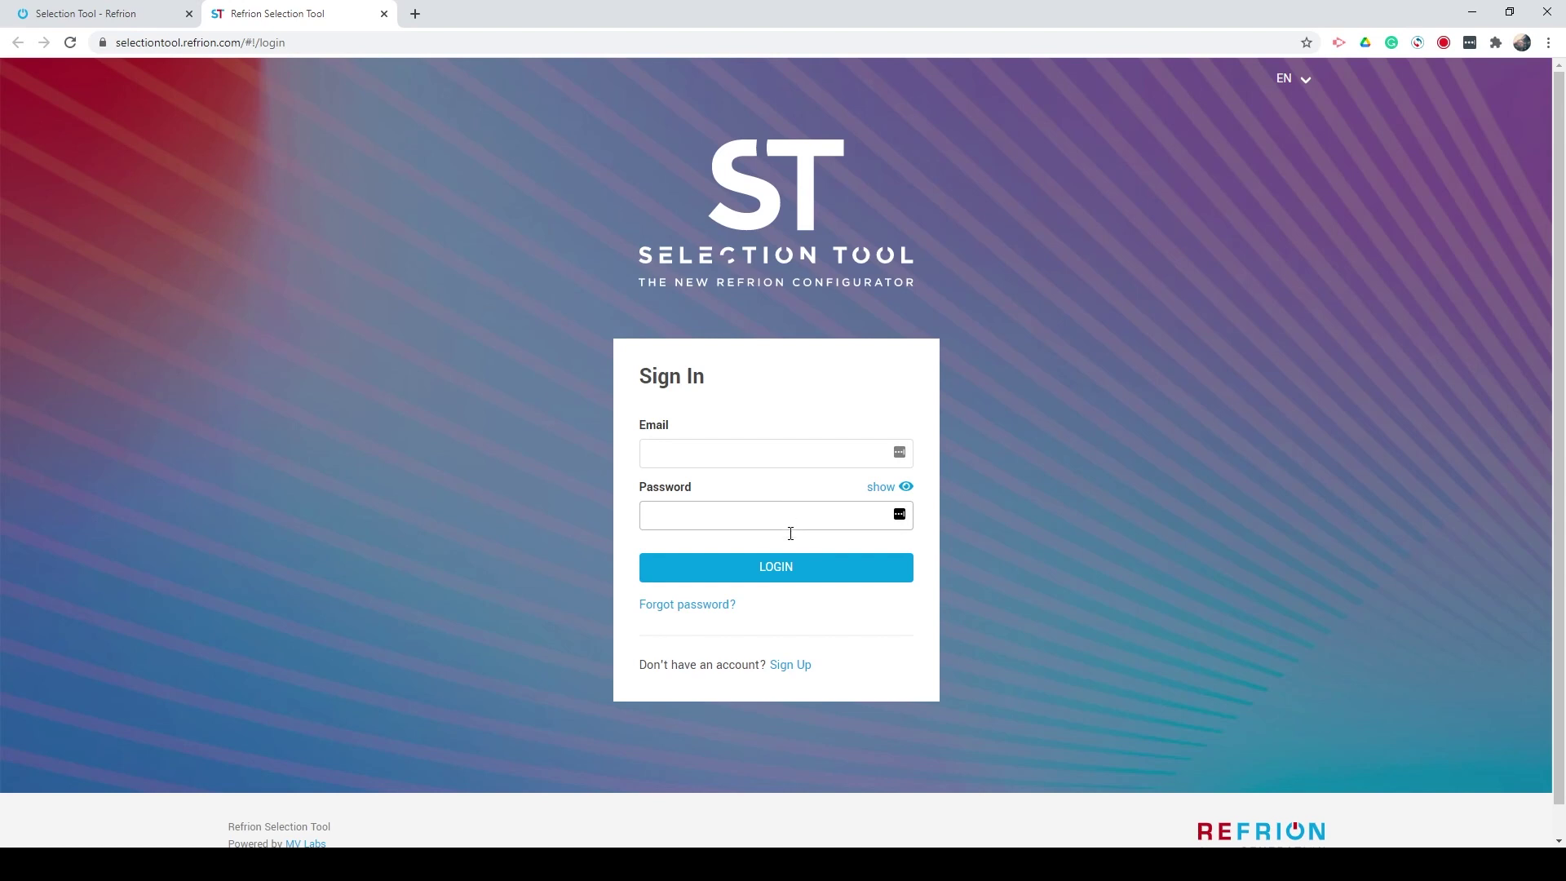
Step: View the password recovery page, return to the sign-in form and open the account sign-up
click(674, 608)
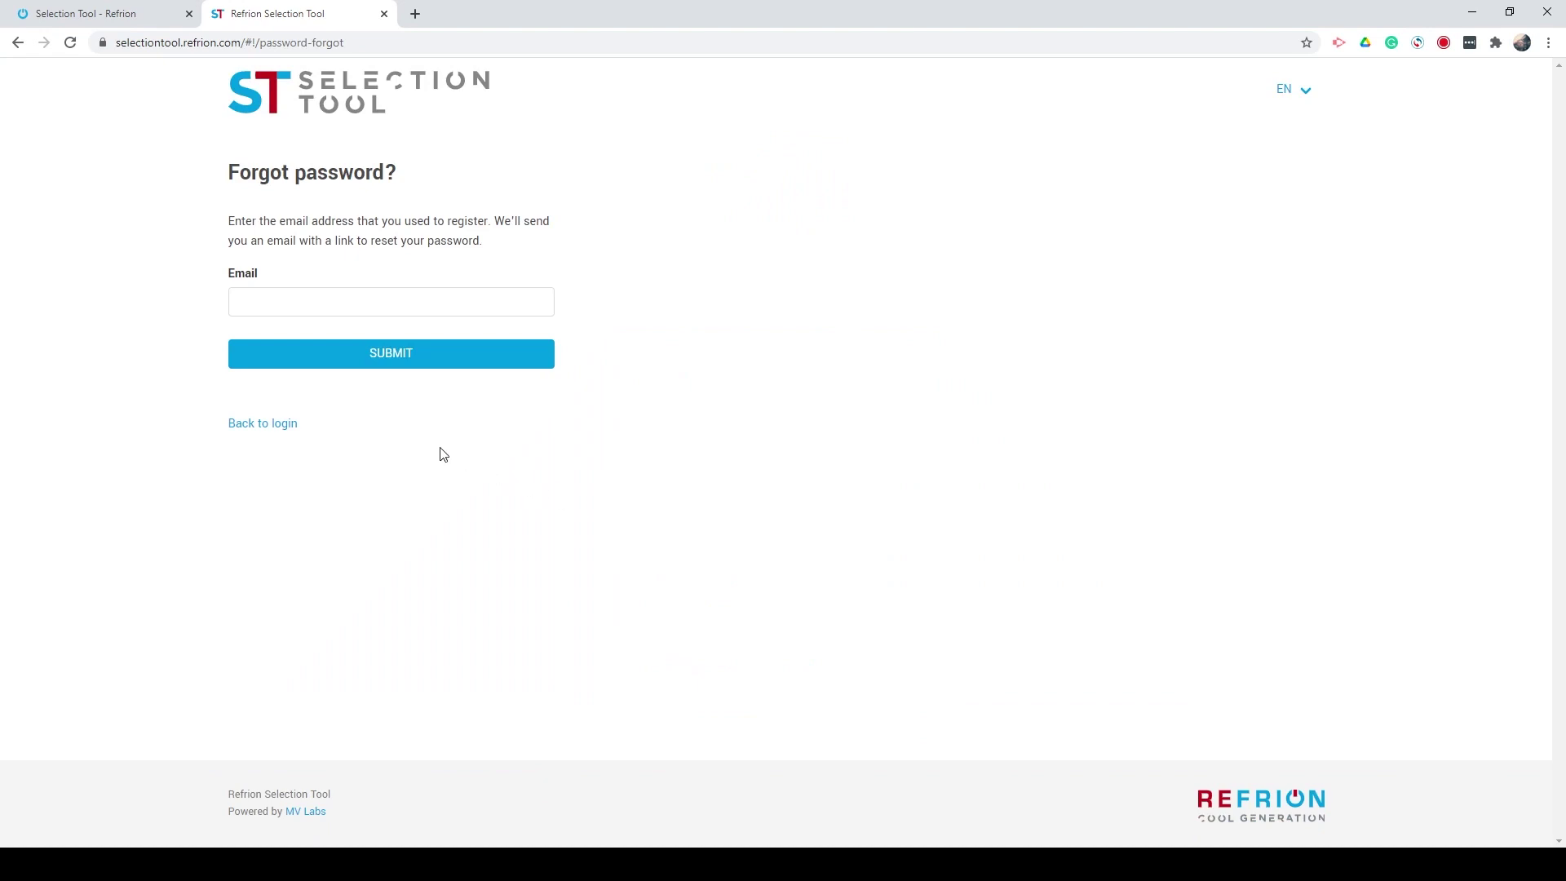
click(270, 423)
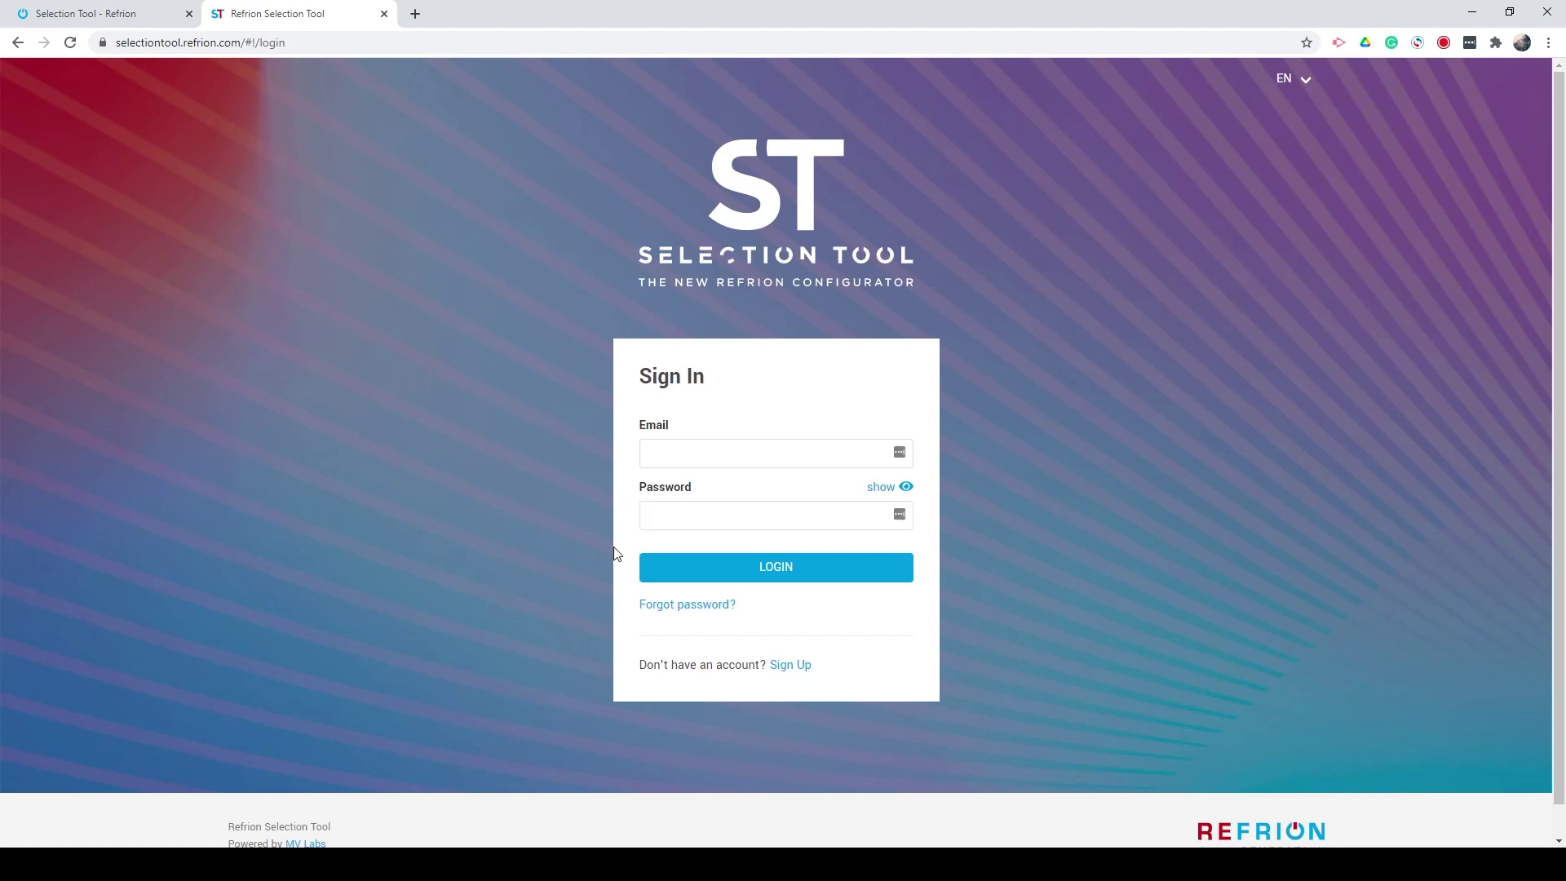
click(797, 666)
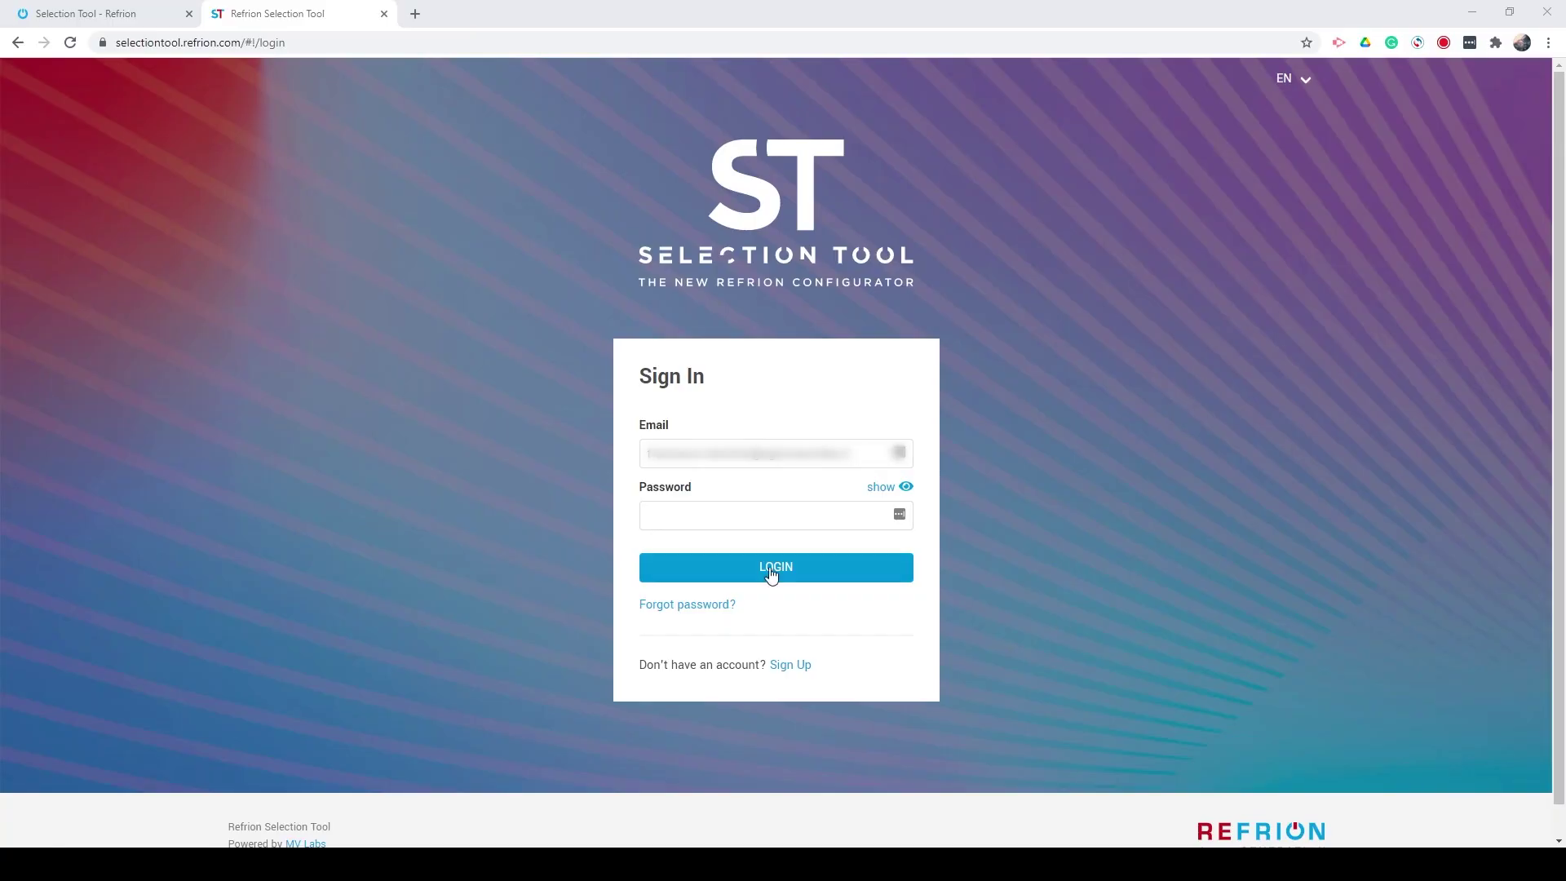
Step: Enter the account password and log in to the Selection Tool
click(748, 516)
text(••••••••••)
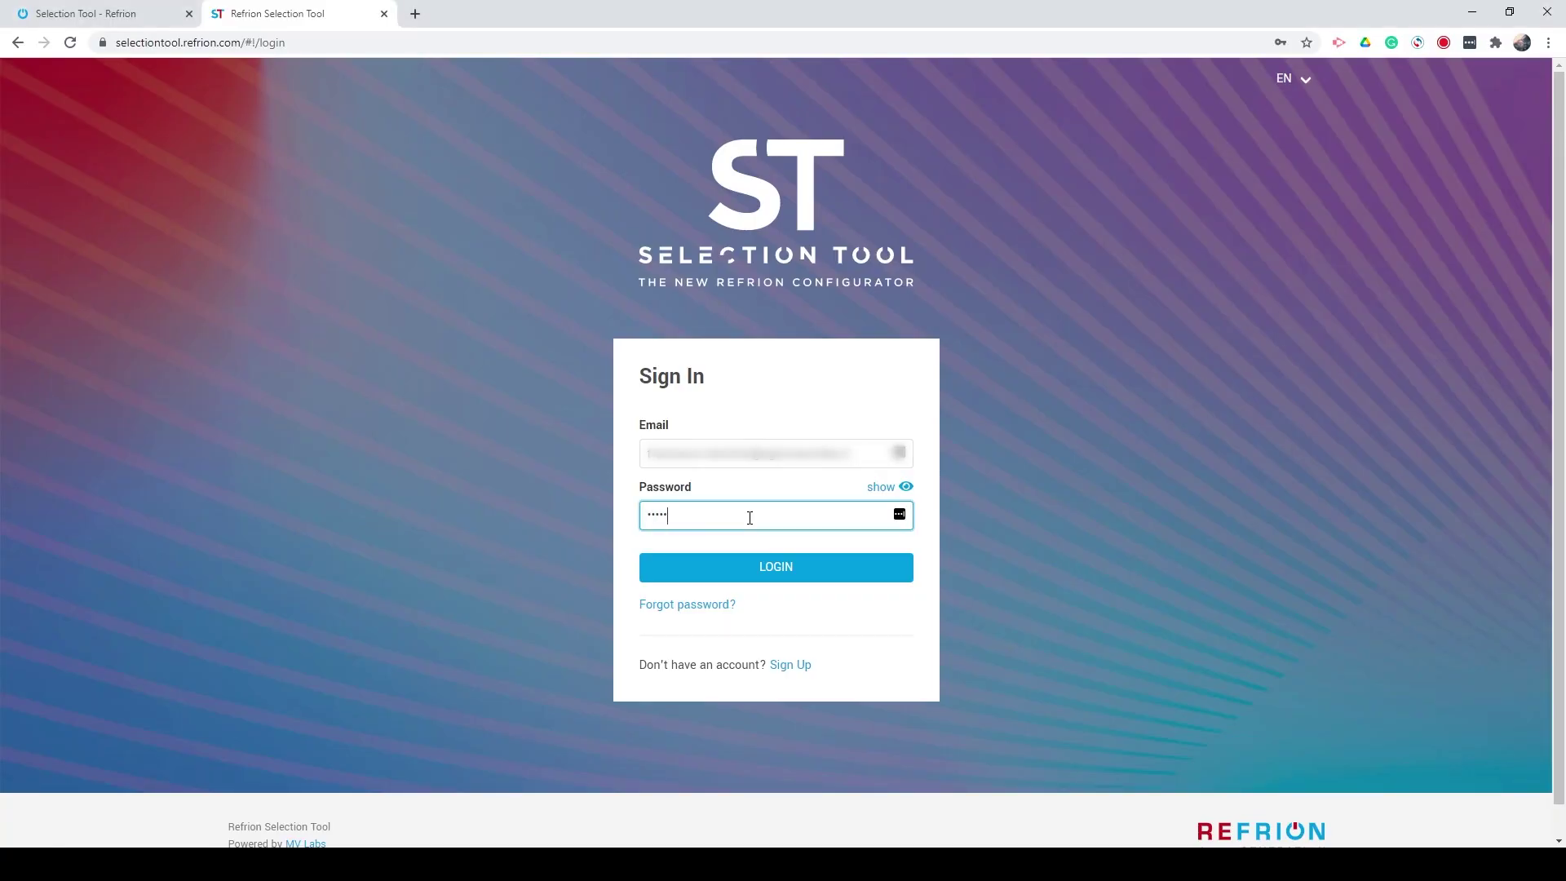
click(748, 564)
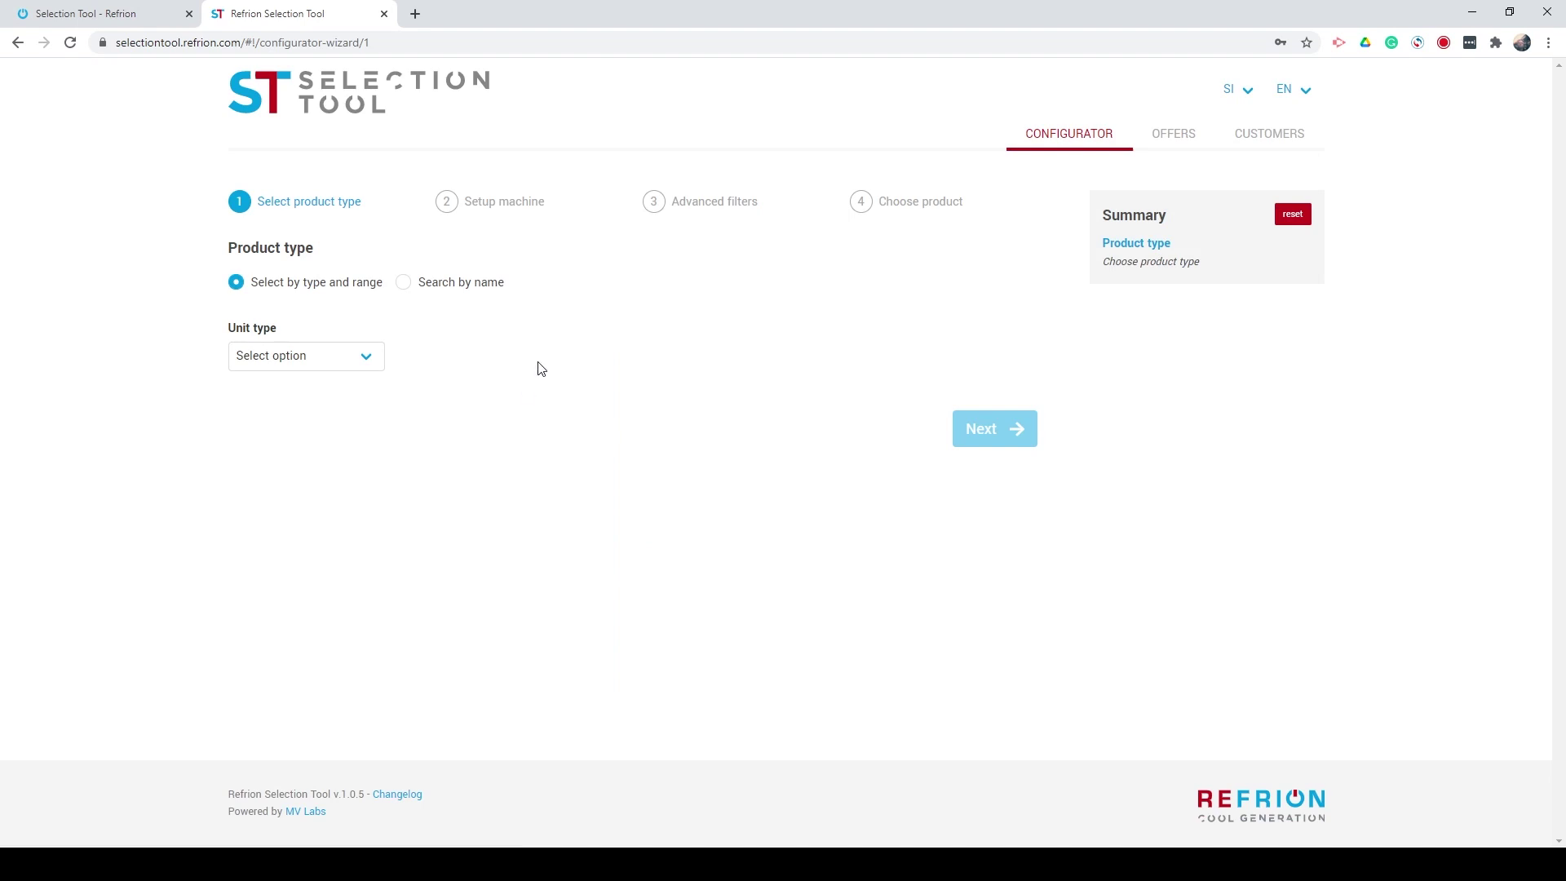
Step: Look at the available unit types and the search-by-name mode, returning to selection by type and range
click(366, 359)
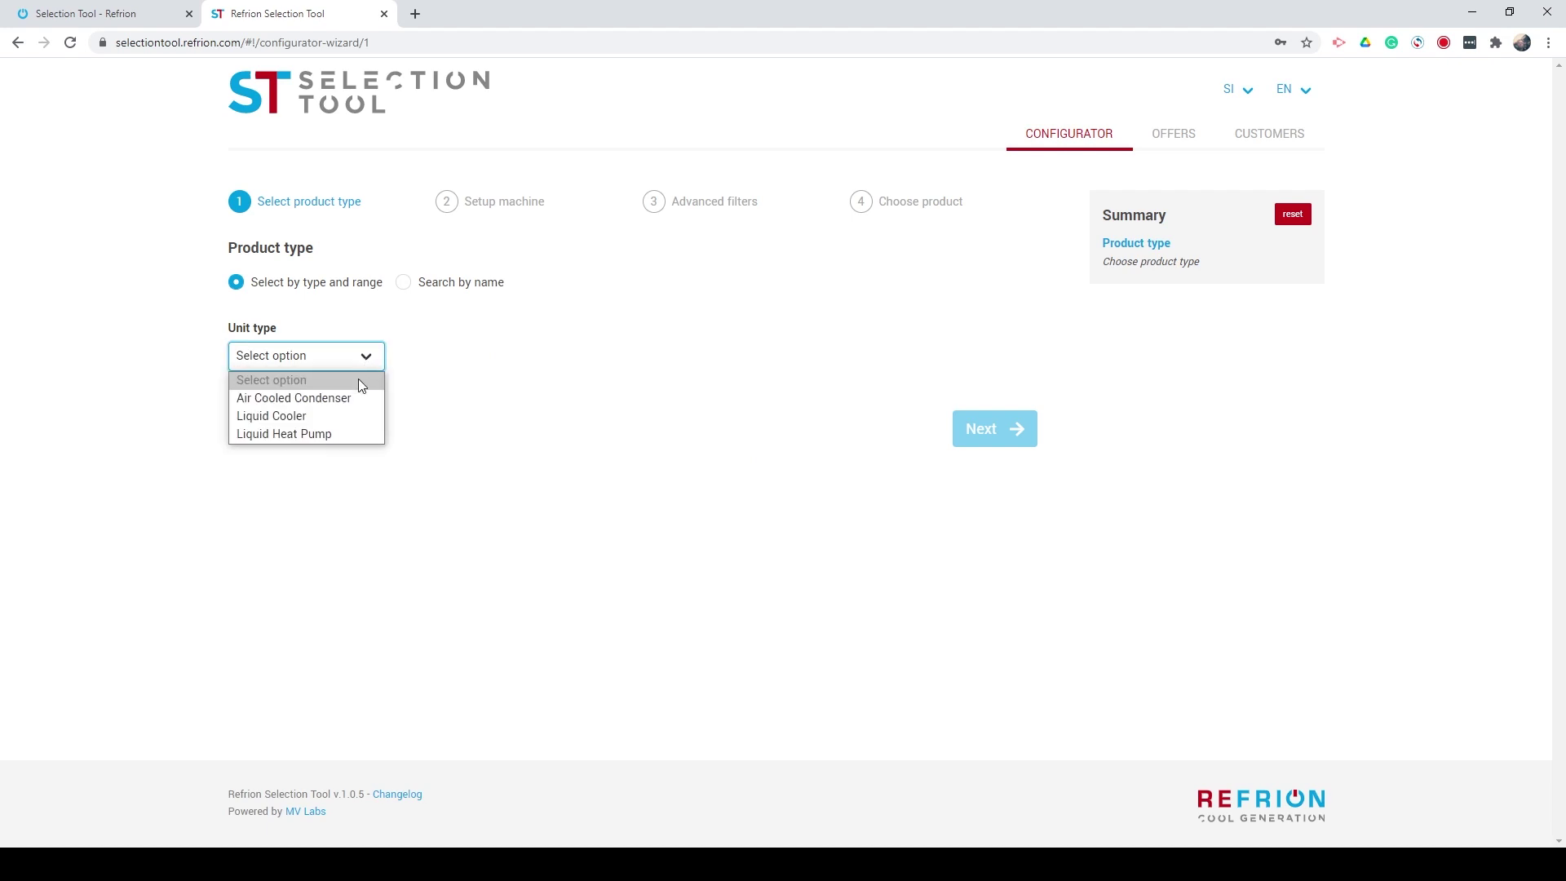
click(395, 420)
click(430, 284)
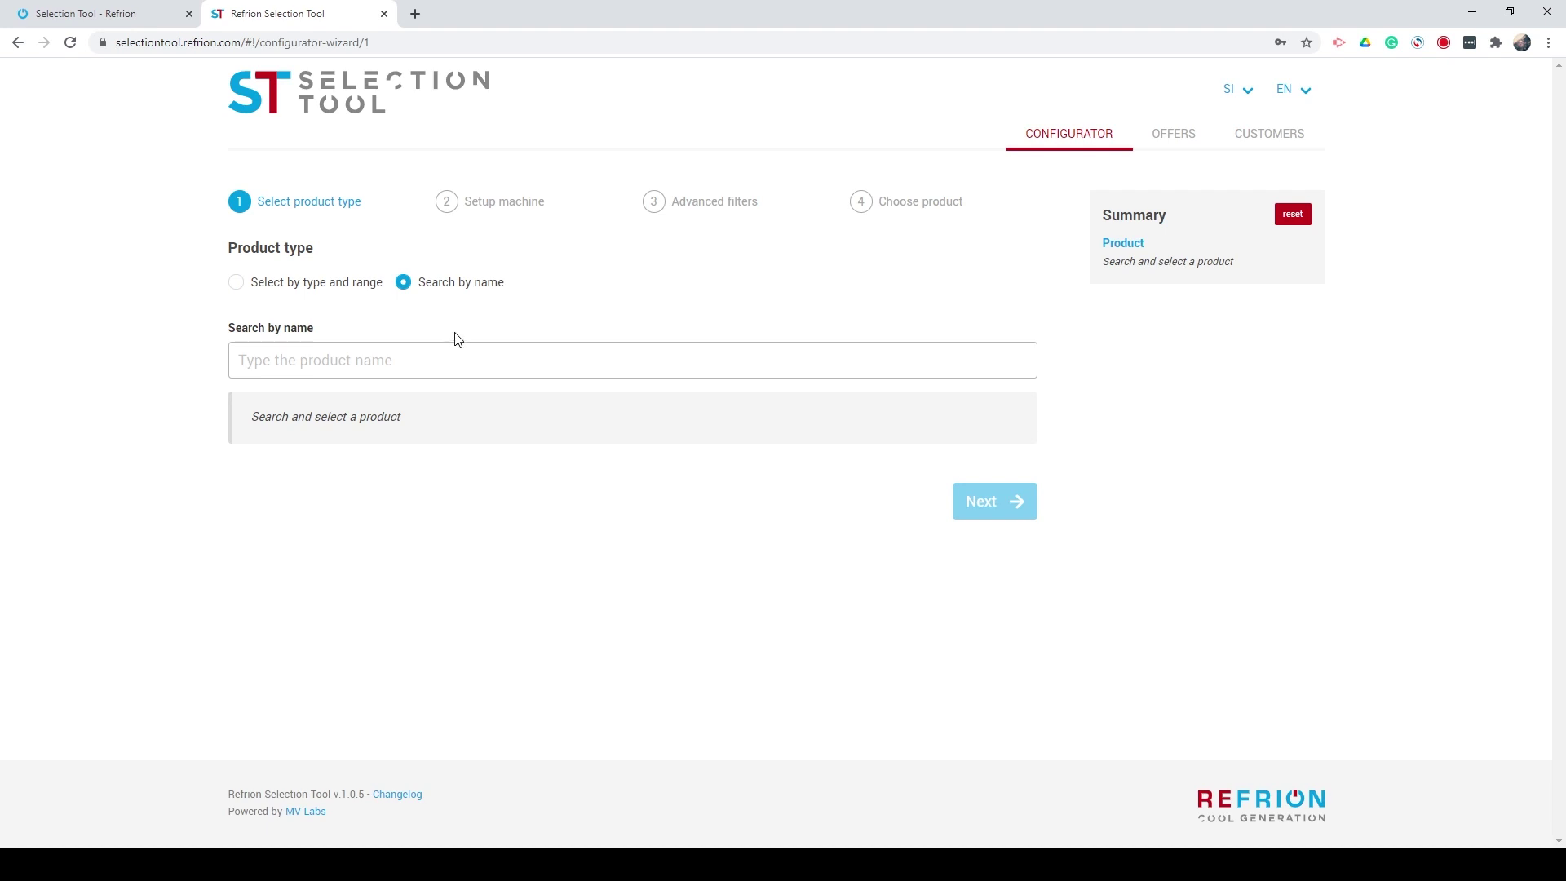
click(313, 286)
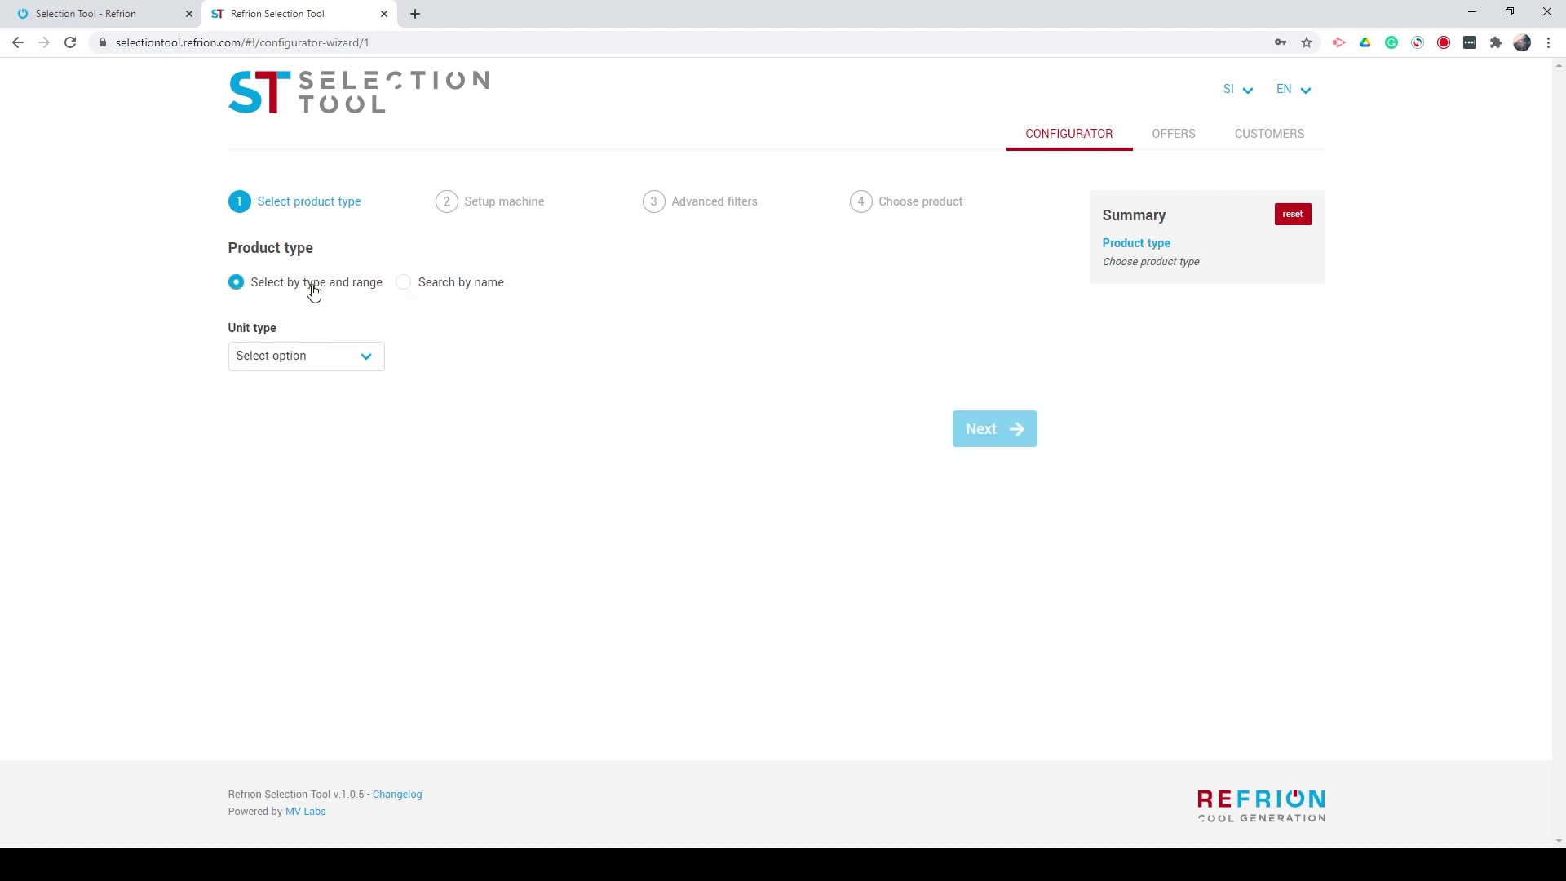
Step: Set the unit type to Liquid Cooler and reduce the V-Shape range to Combo only
click(364, 365)
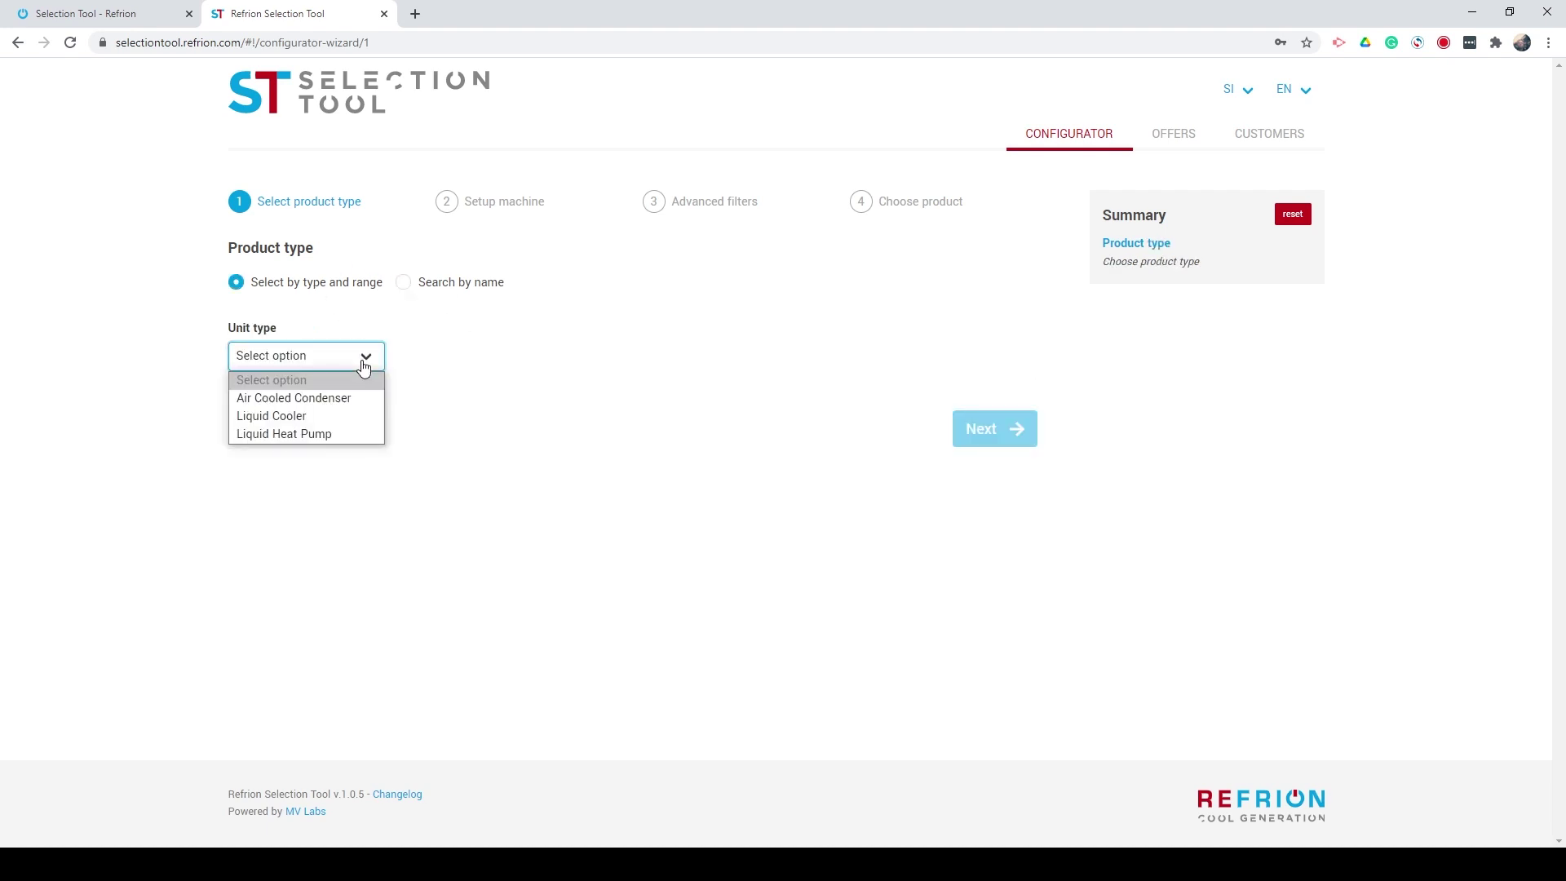
click(342, 413)
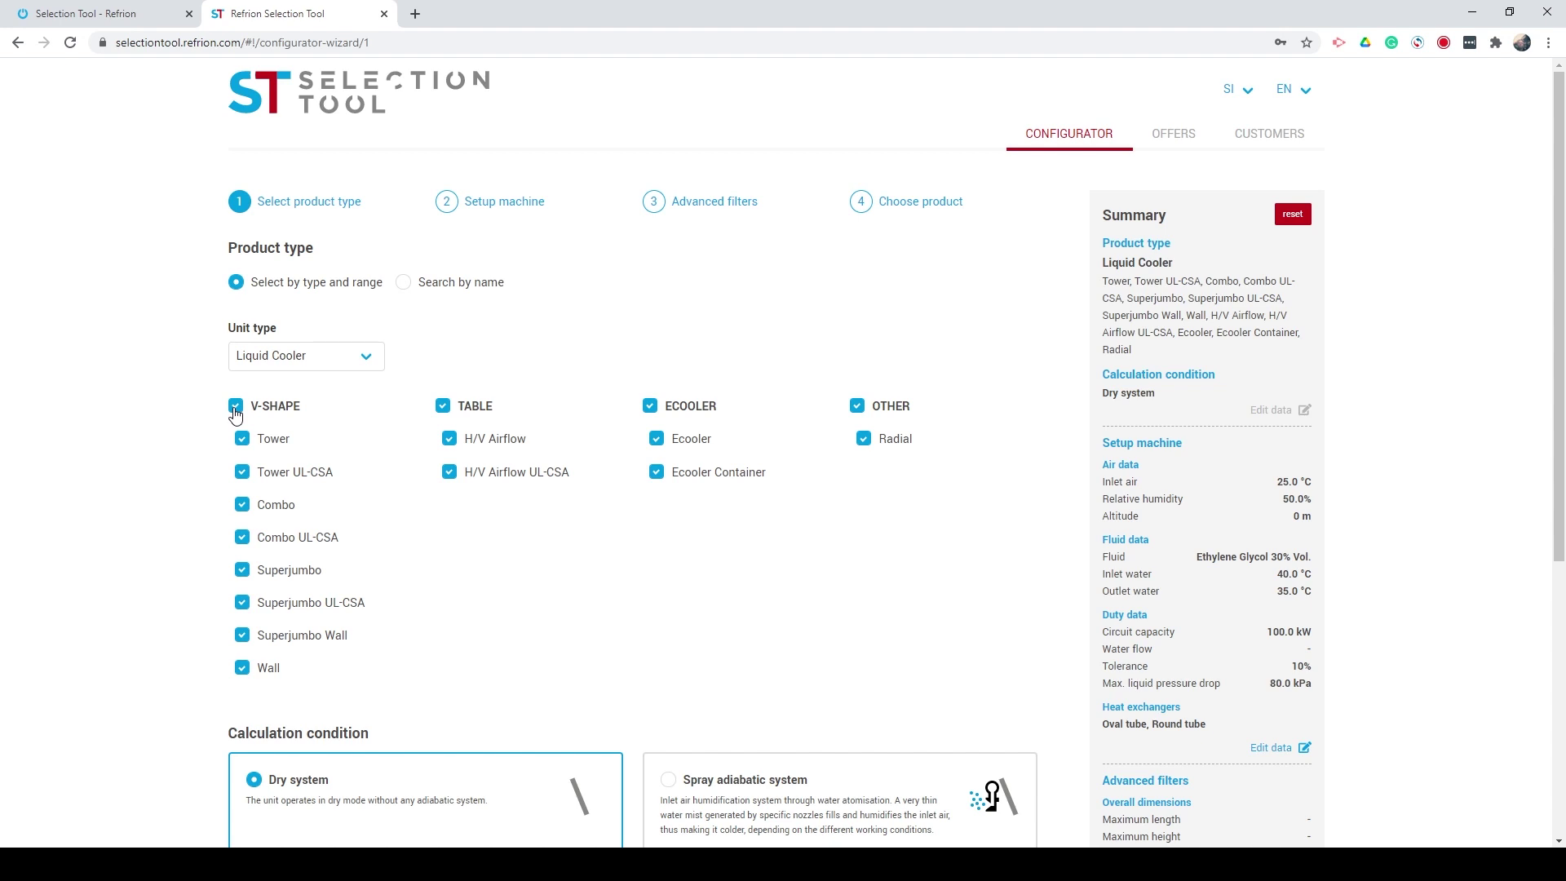
click(235, 412)
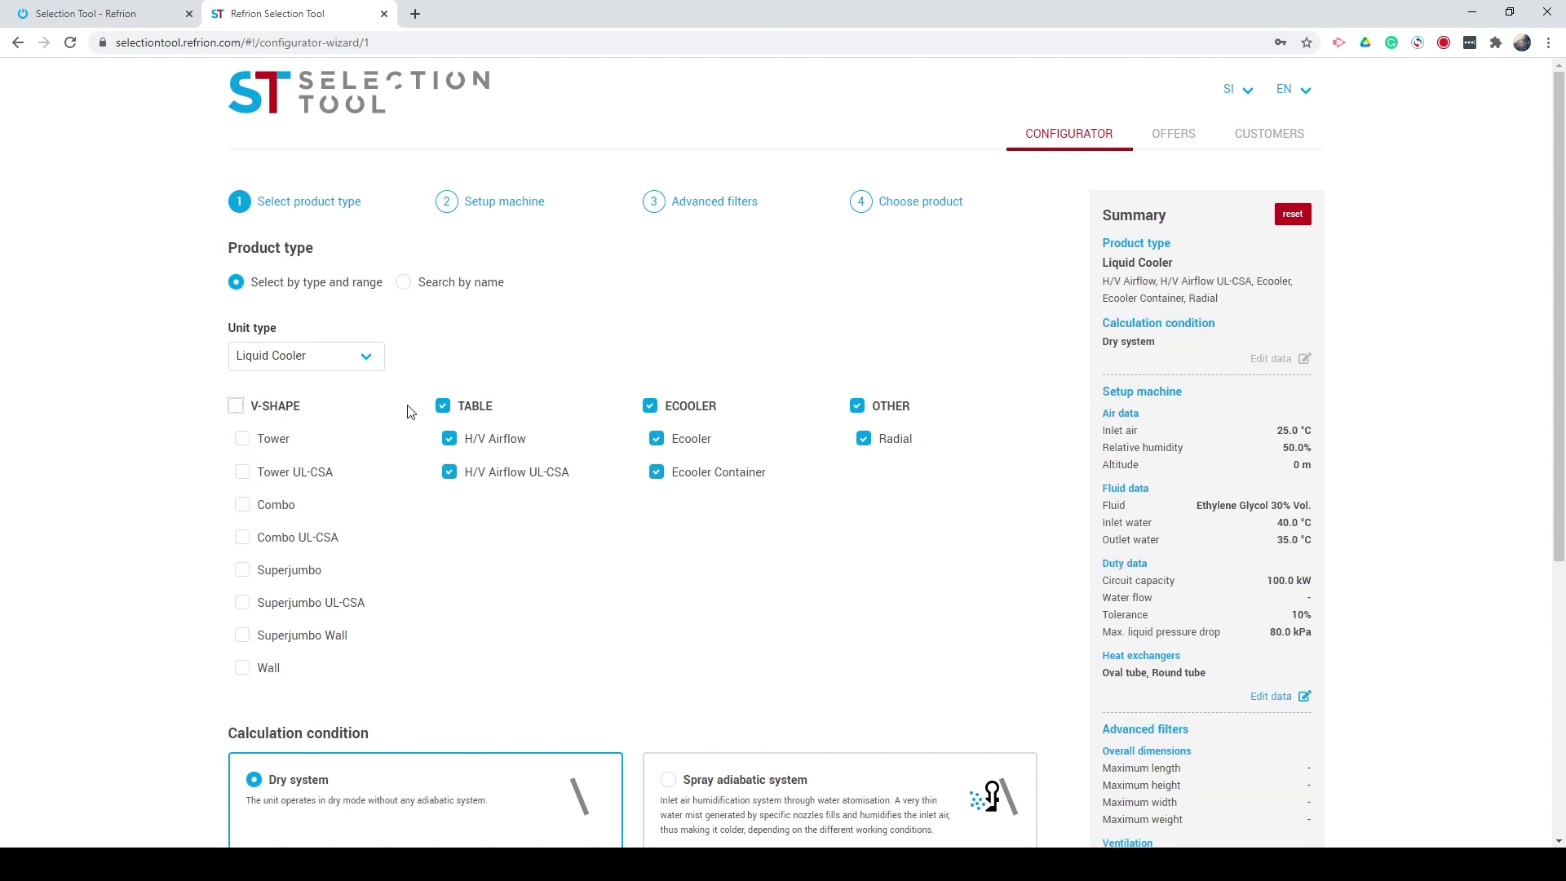
click(243, 506)
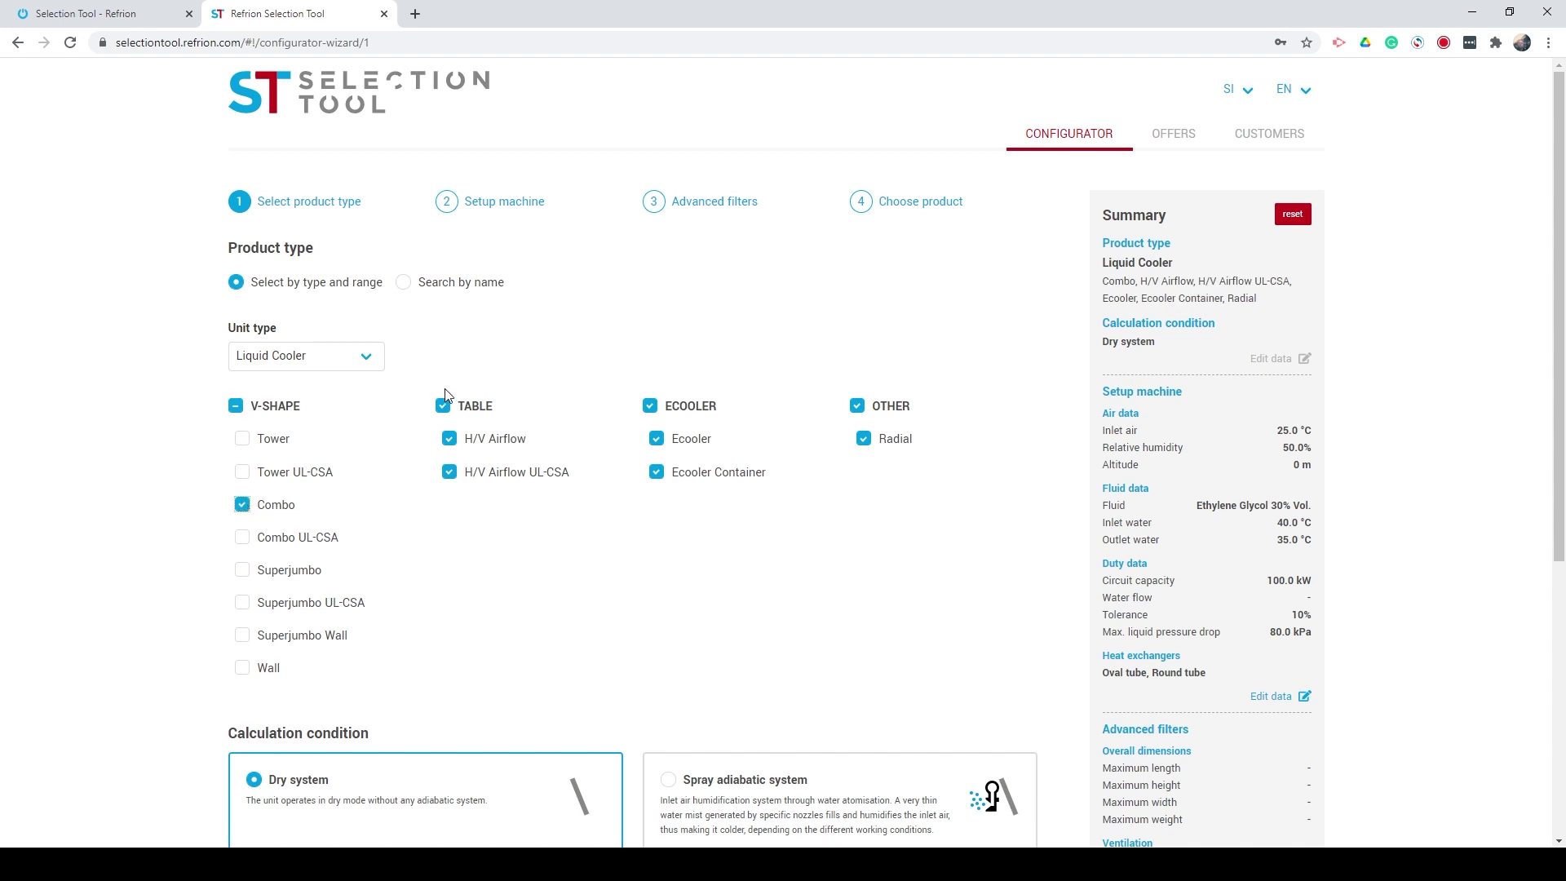
Step: Exclude the whole Ecooler, Other and Table ranges from the selection
click(649, 406)
click(855, 410)
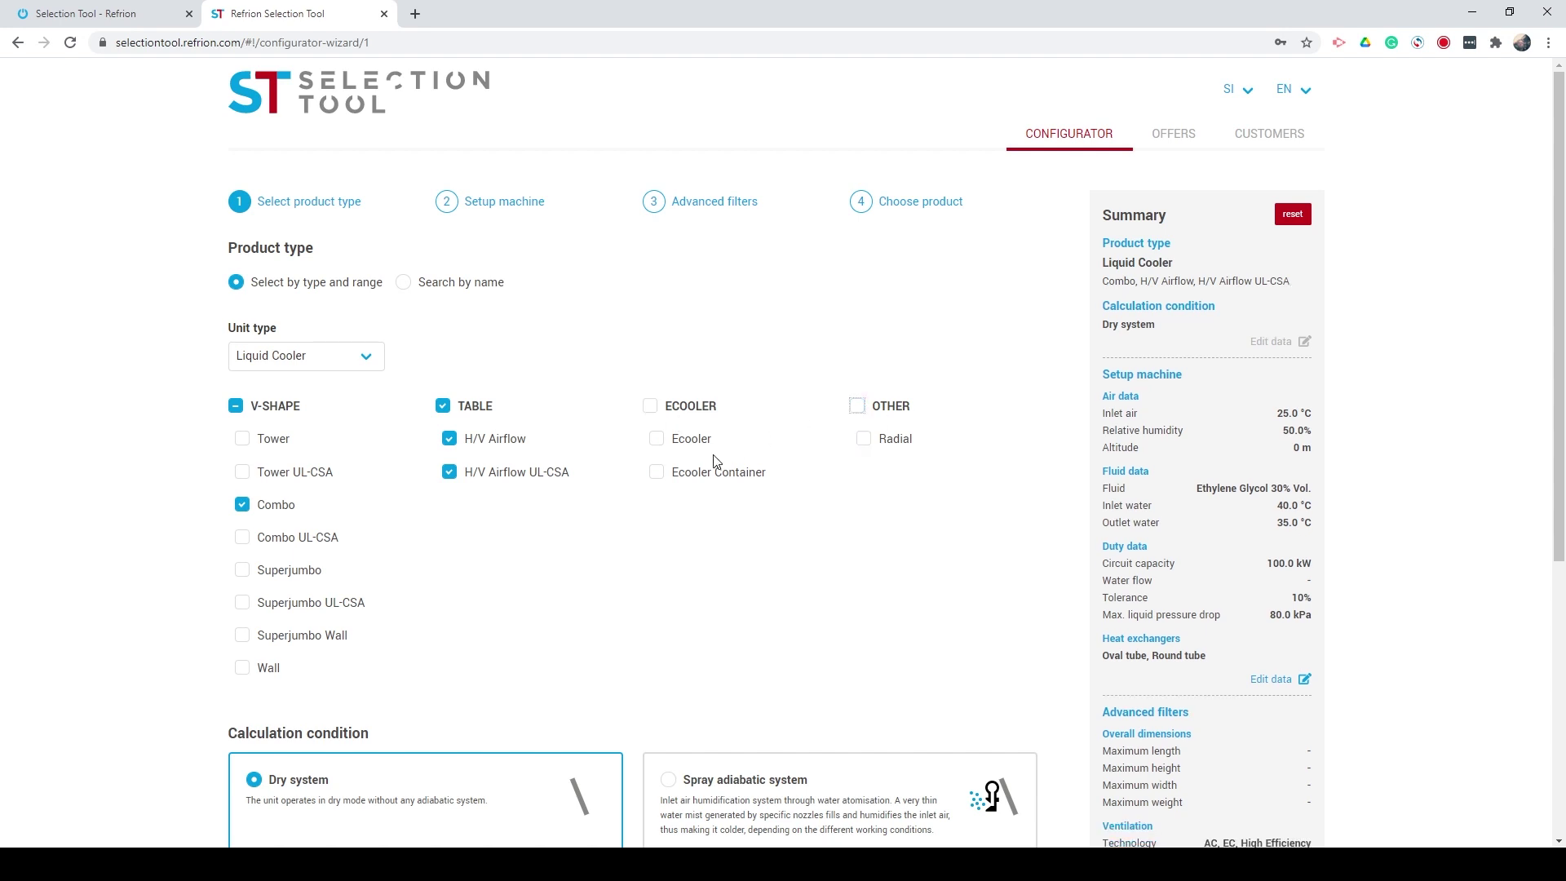
click(443, 406)
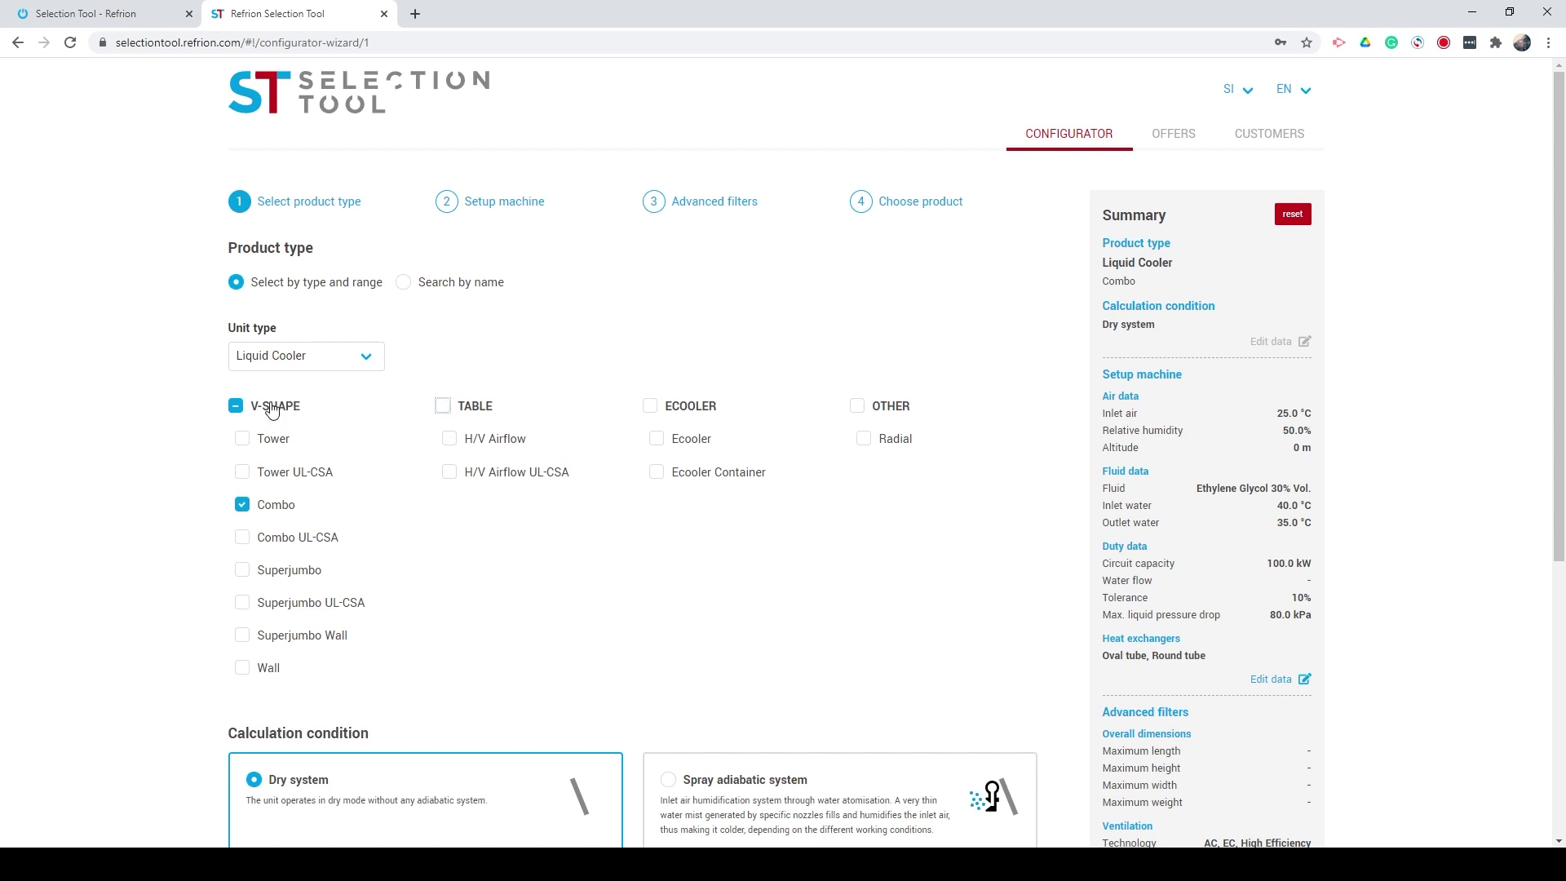
Step: Add the V-Shape series Tower, Tower UL-CSA, Combo UL-CSA, Superjumbo, Superjumbo UL-CSA, Superjumbo Wall and Wall
click(242, 439)
click(241, 472)
click(242, 538)
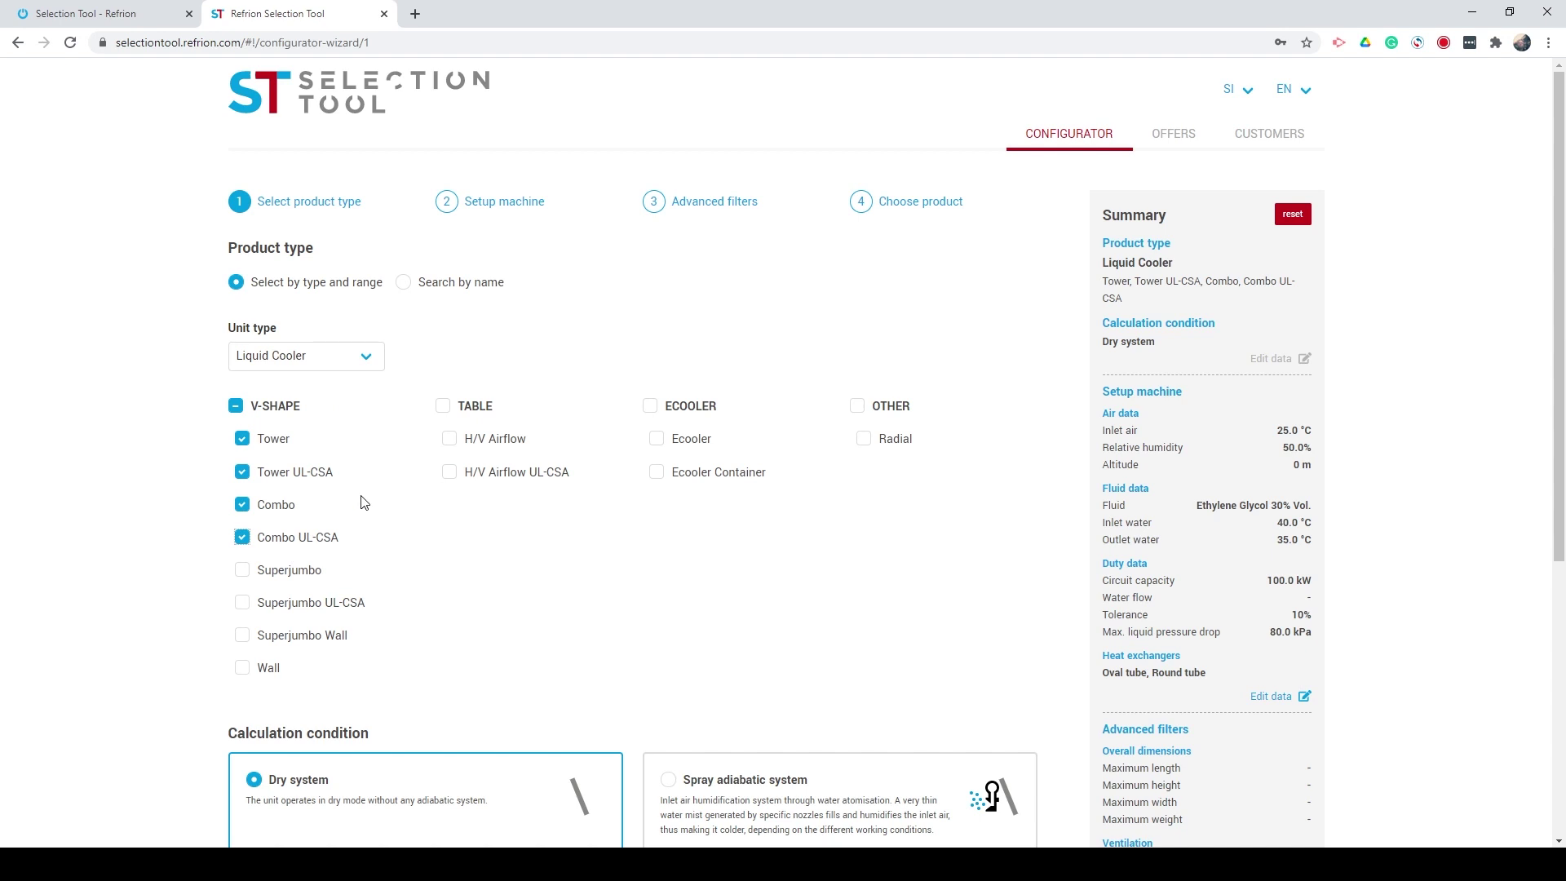
click(242, 569)
click(242, 602)
click(242, 634)
click(241, 667)
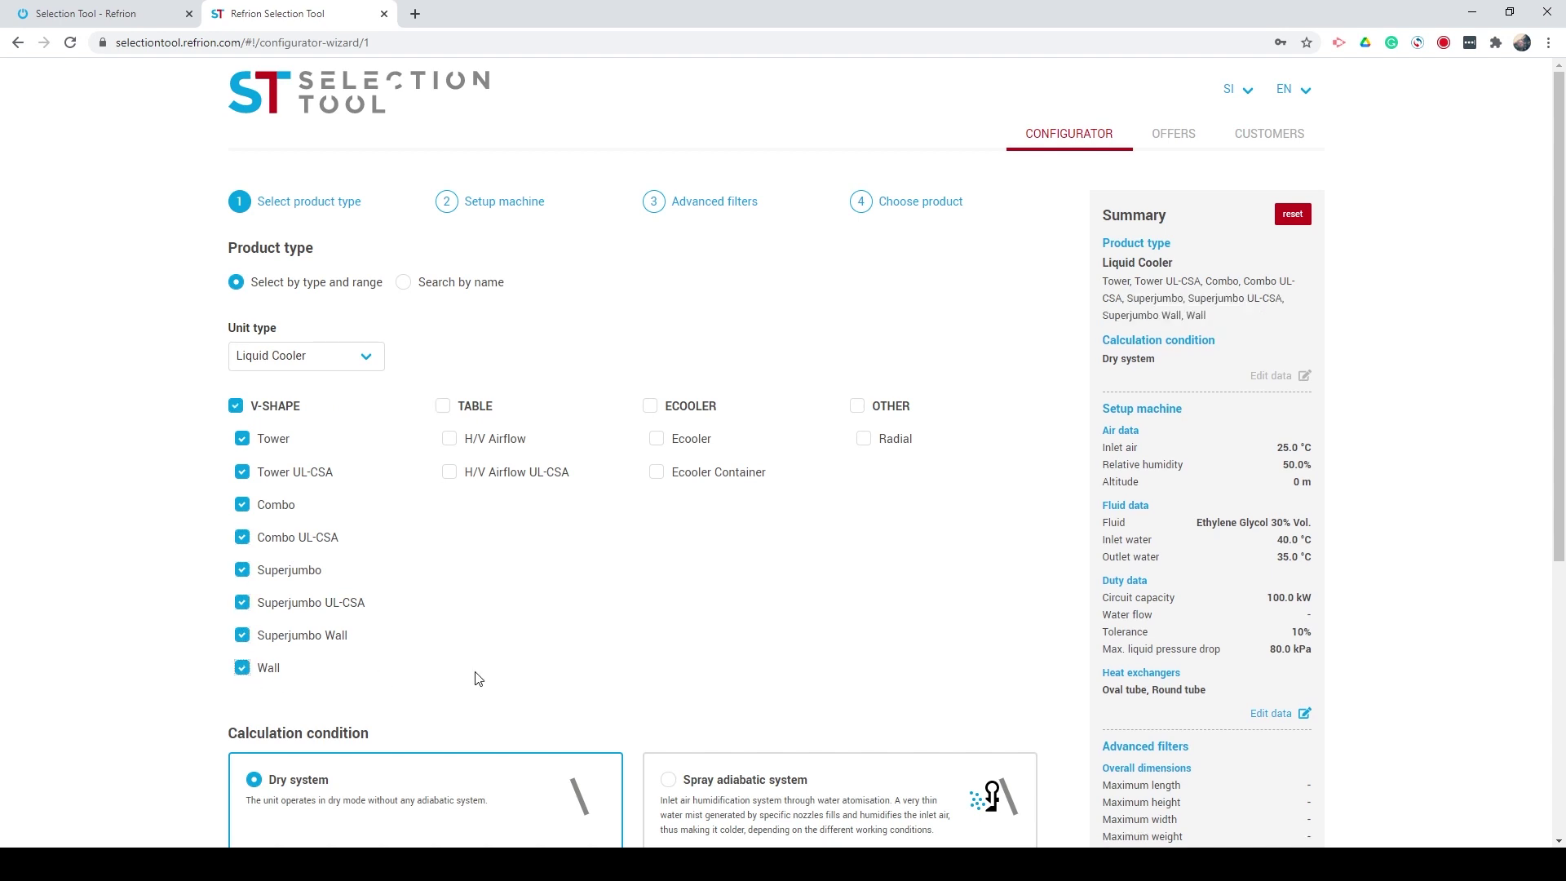
Step: Continue to the machine setup with Dry system and set inlet water to 50.0 °C and outlet water to 45 °C
scroll(584, 612, down, 5)
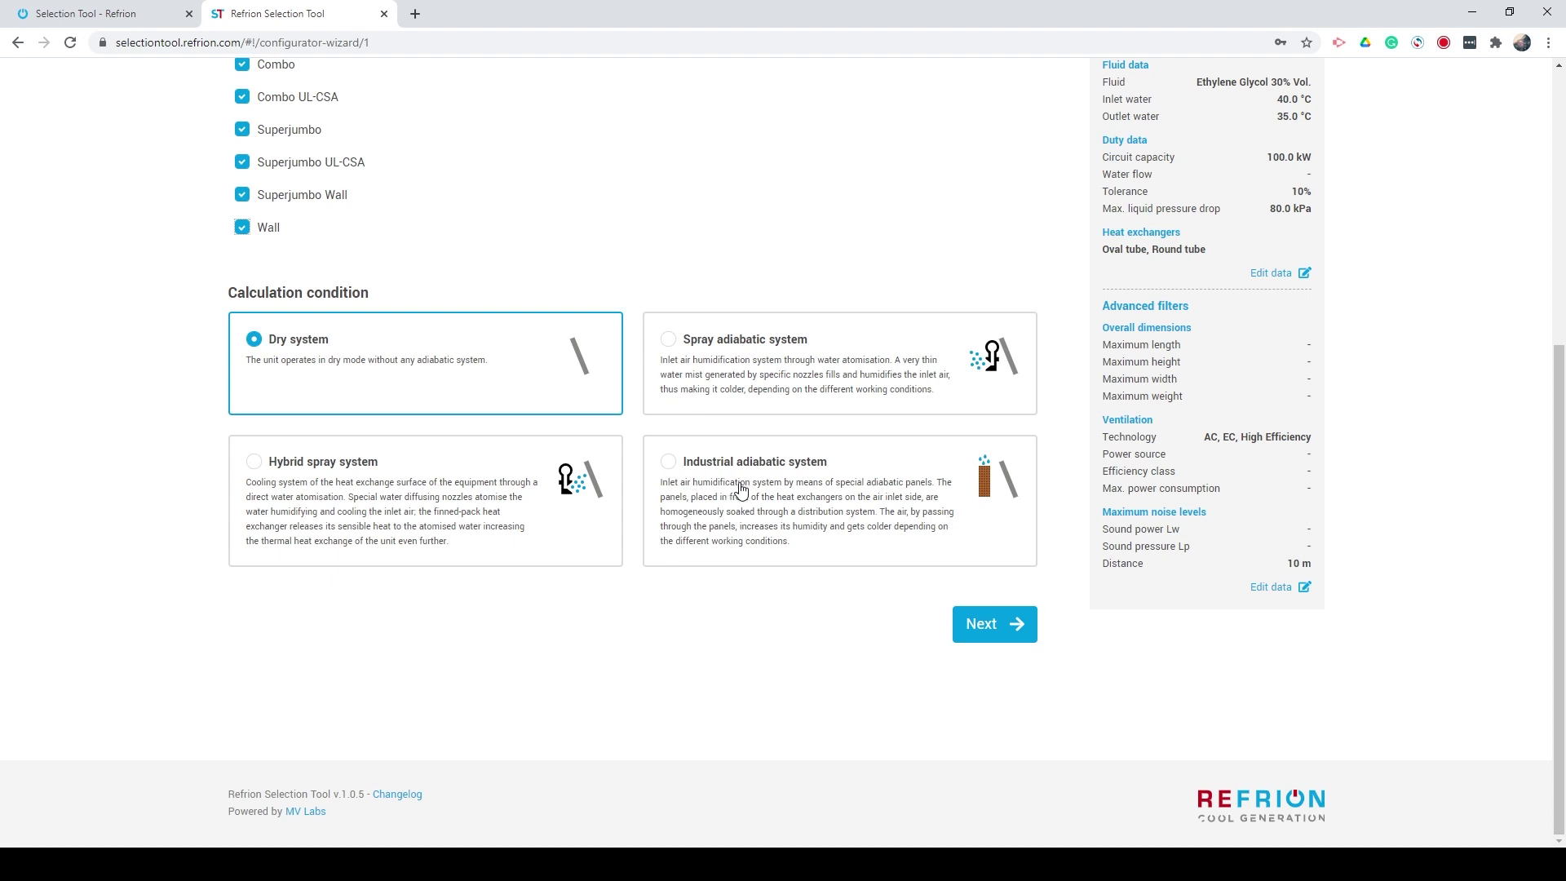
click(991, 633)
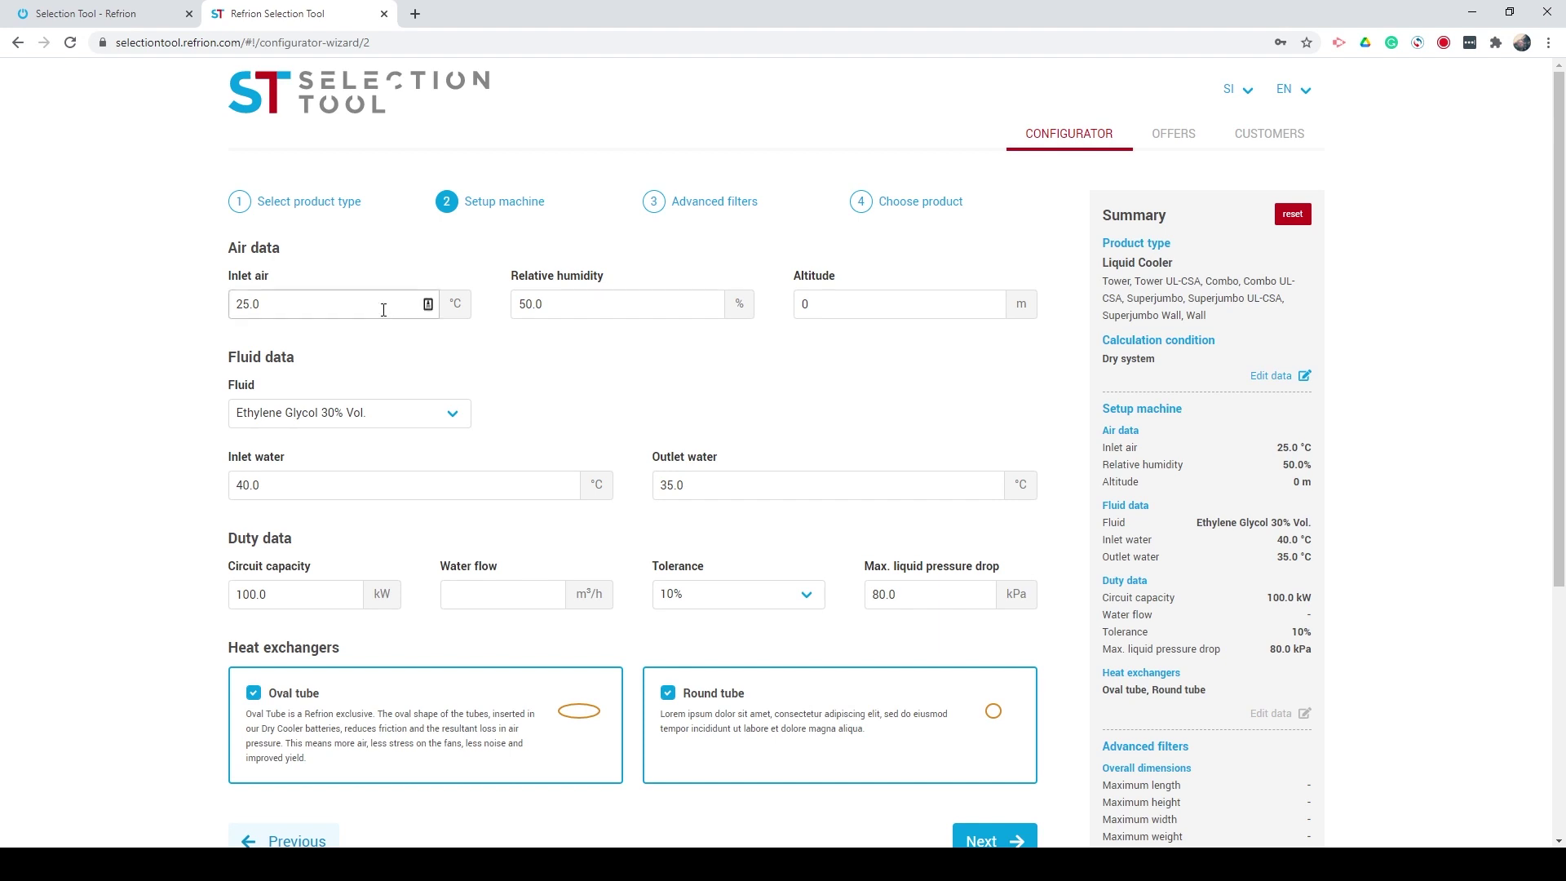
click(301, 303)
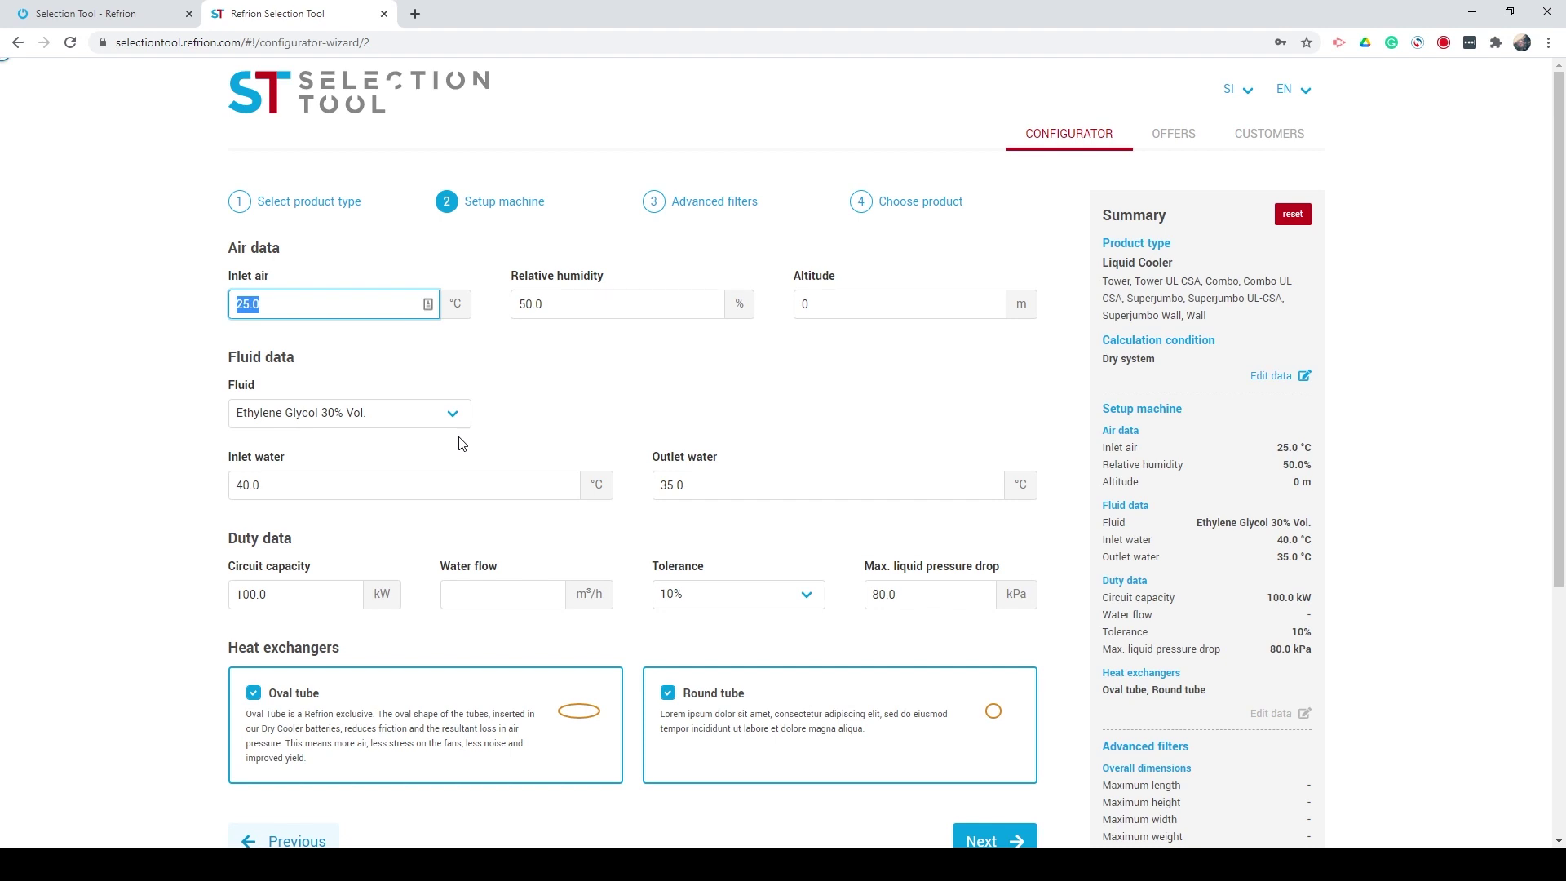
click(384, 482)
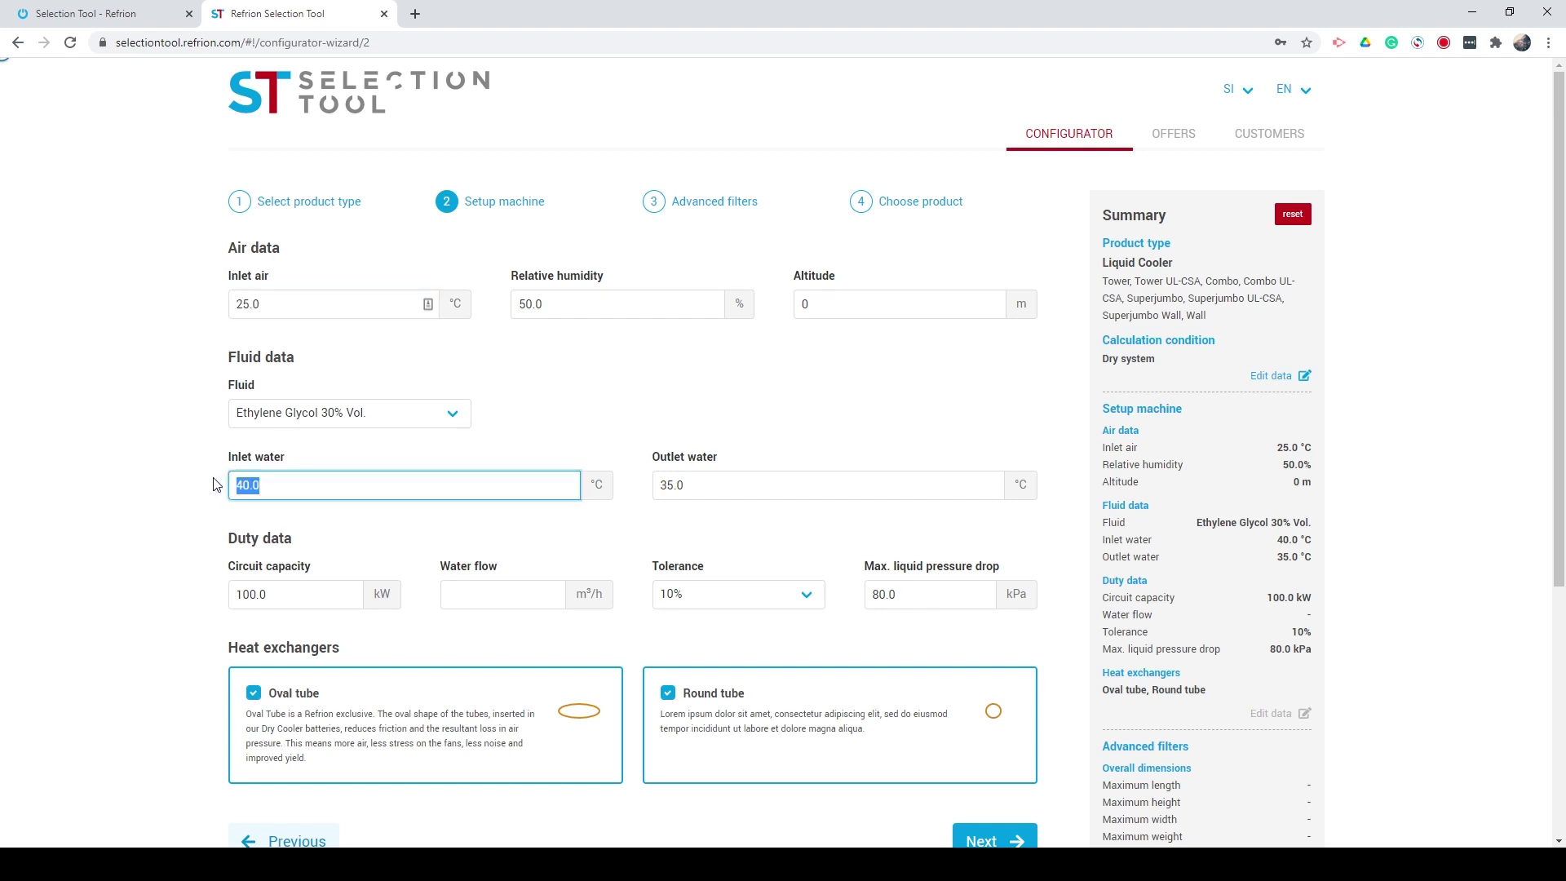
text(50.0)
click(698, 484)
drag(698, 485, 641, 489)
text(45)
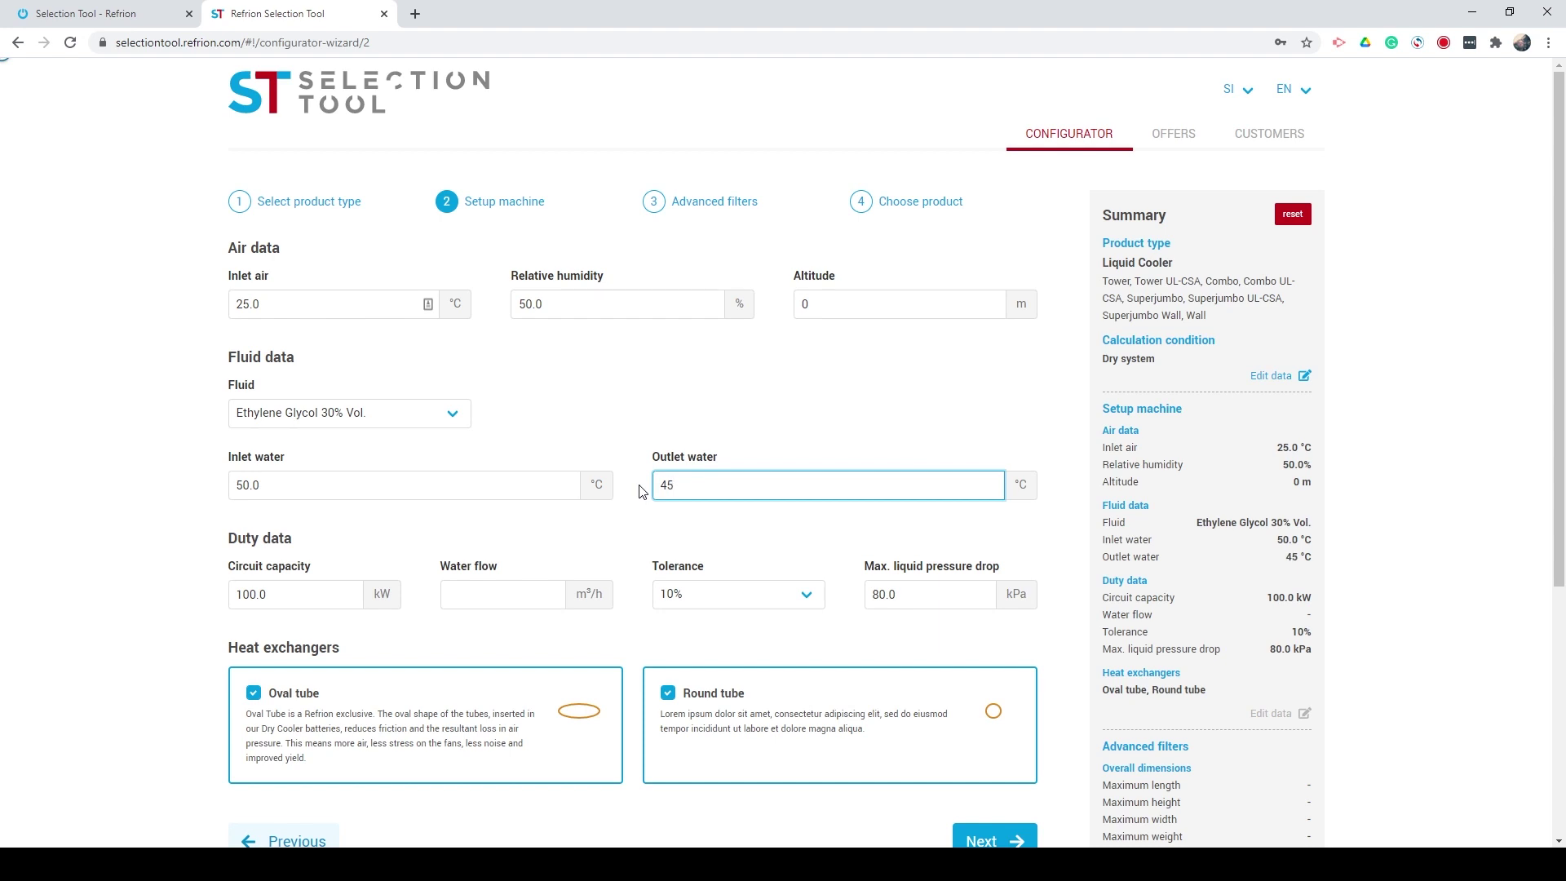
Step: Set the circuit capacity to 500 kW and choose a tolerance of 10%
click(277, 594)
drag(277, 594, 198, 596)
text(500)
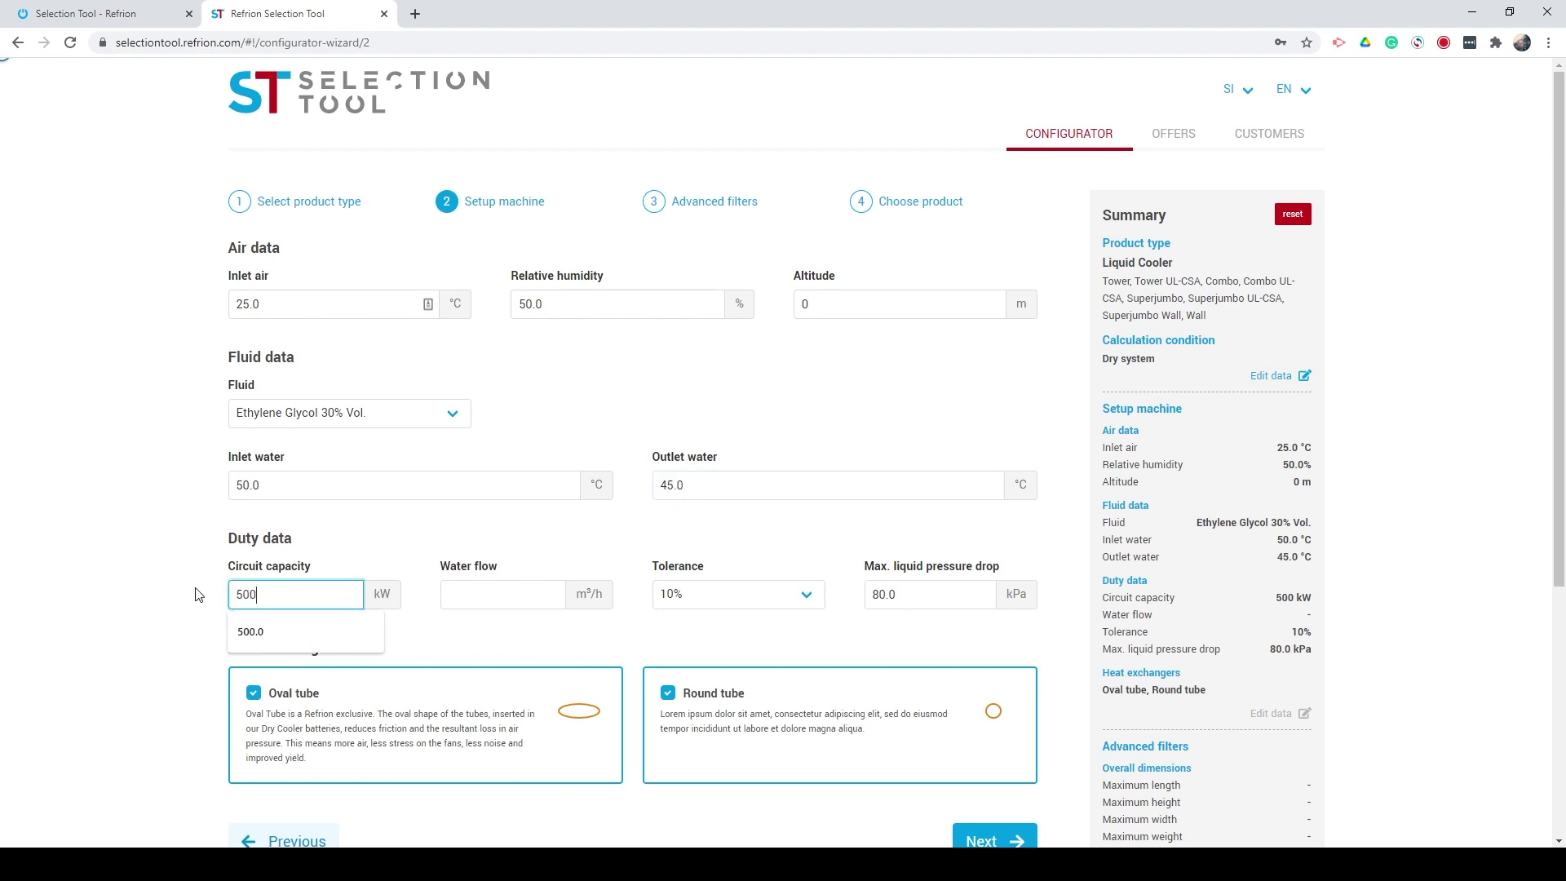
click(436, 639)
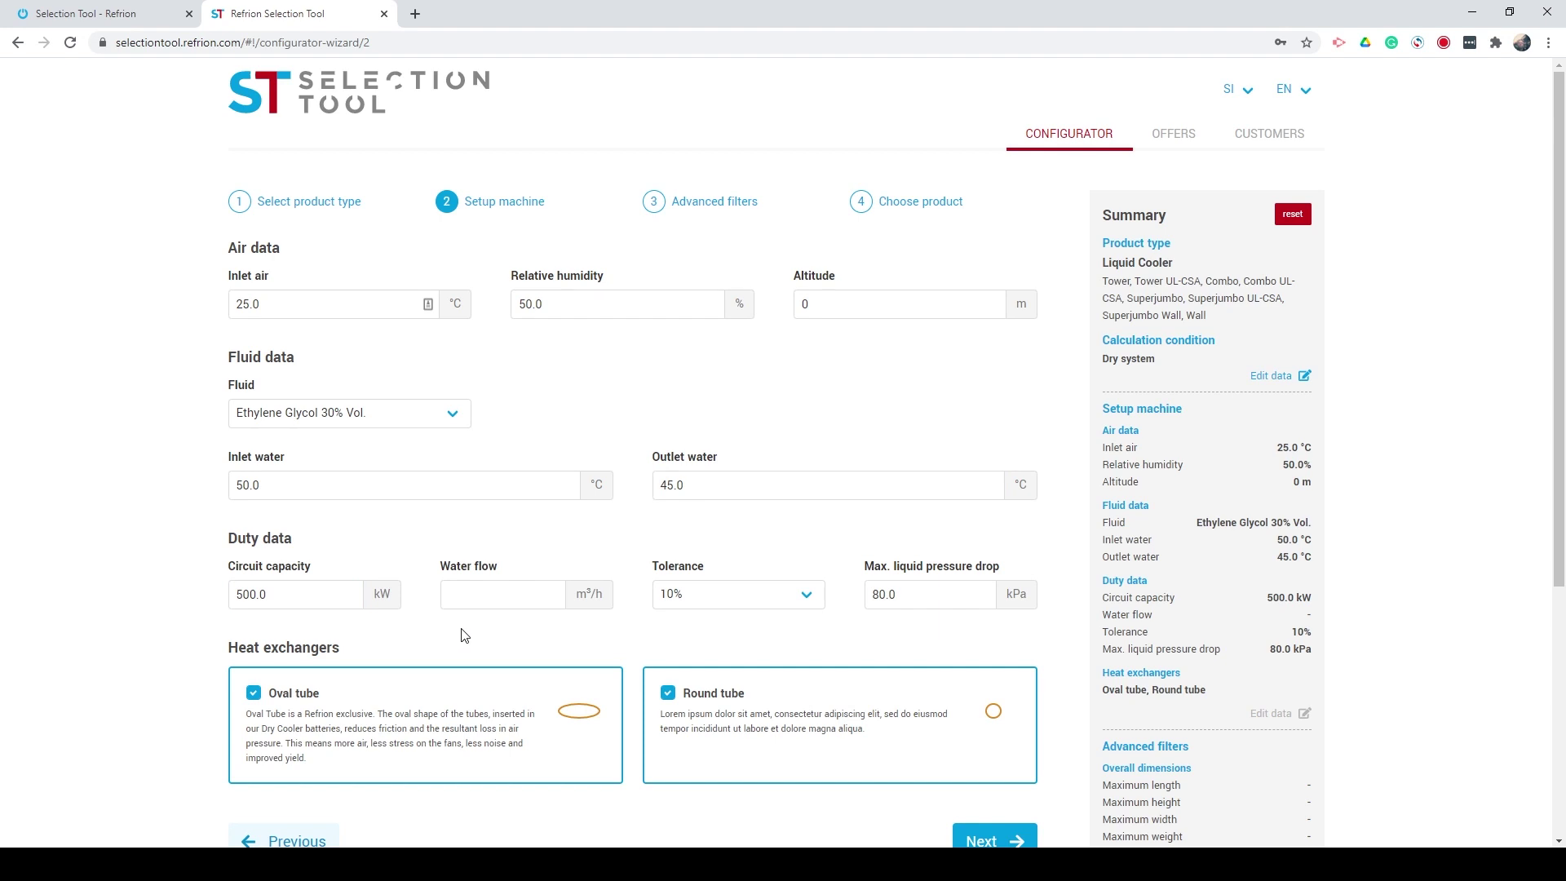
click(811, 596)
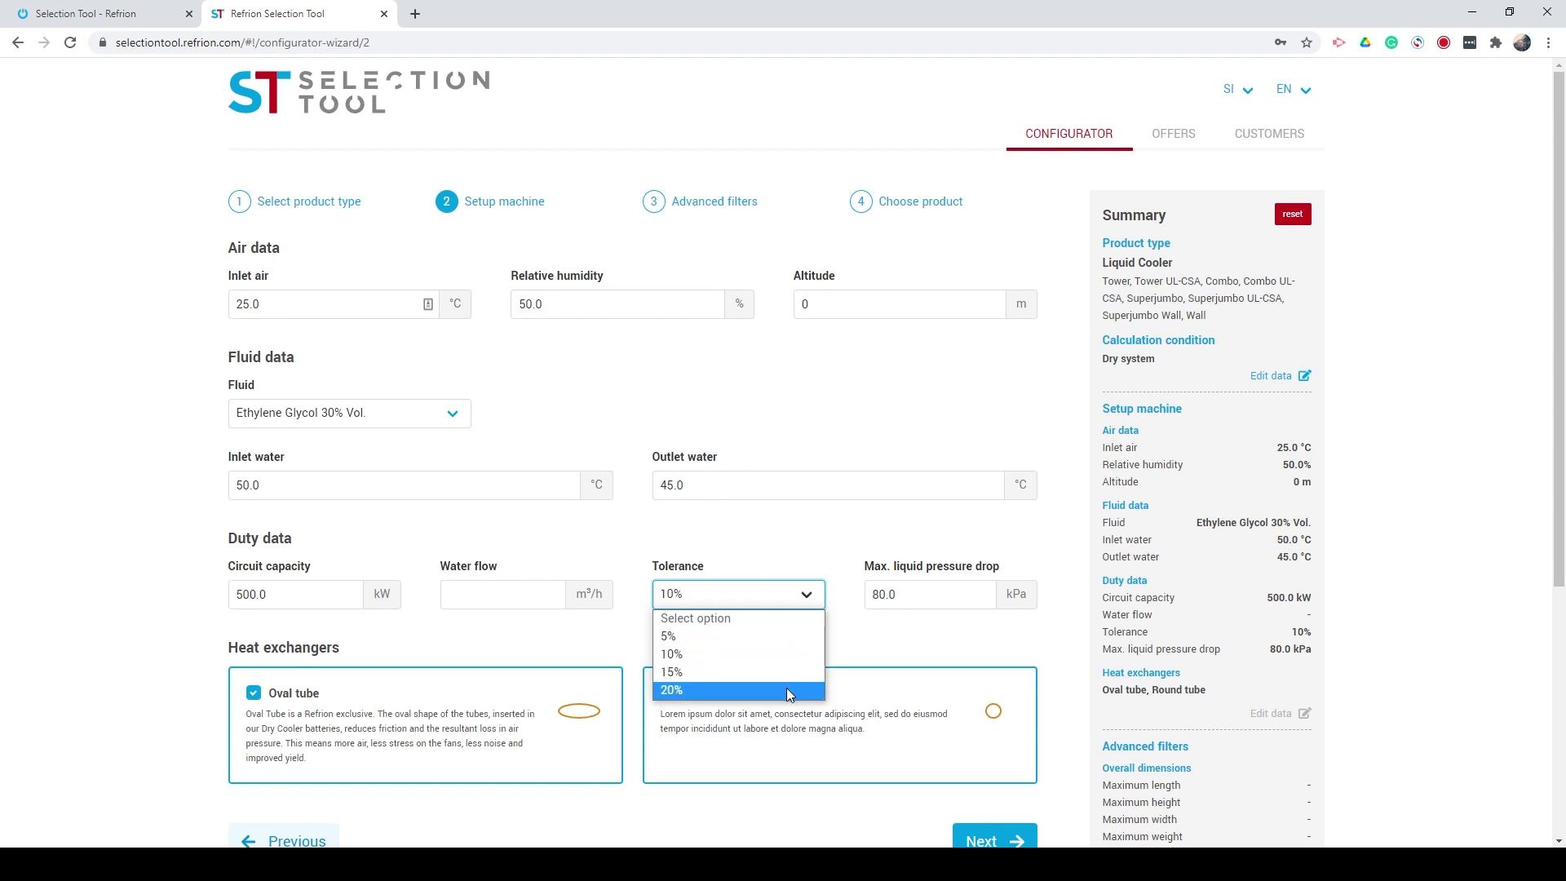
click(791, 654)
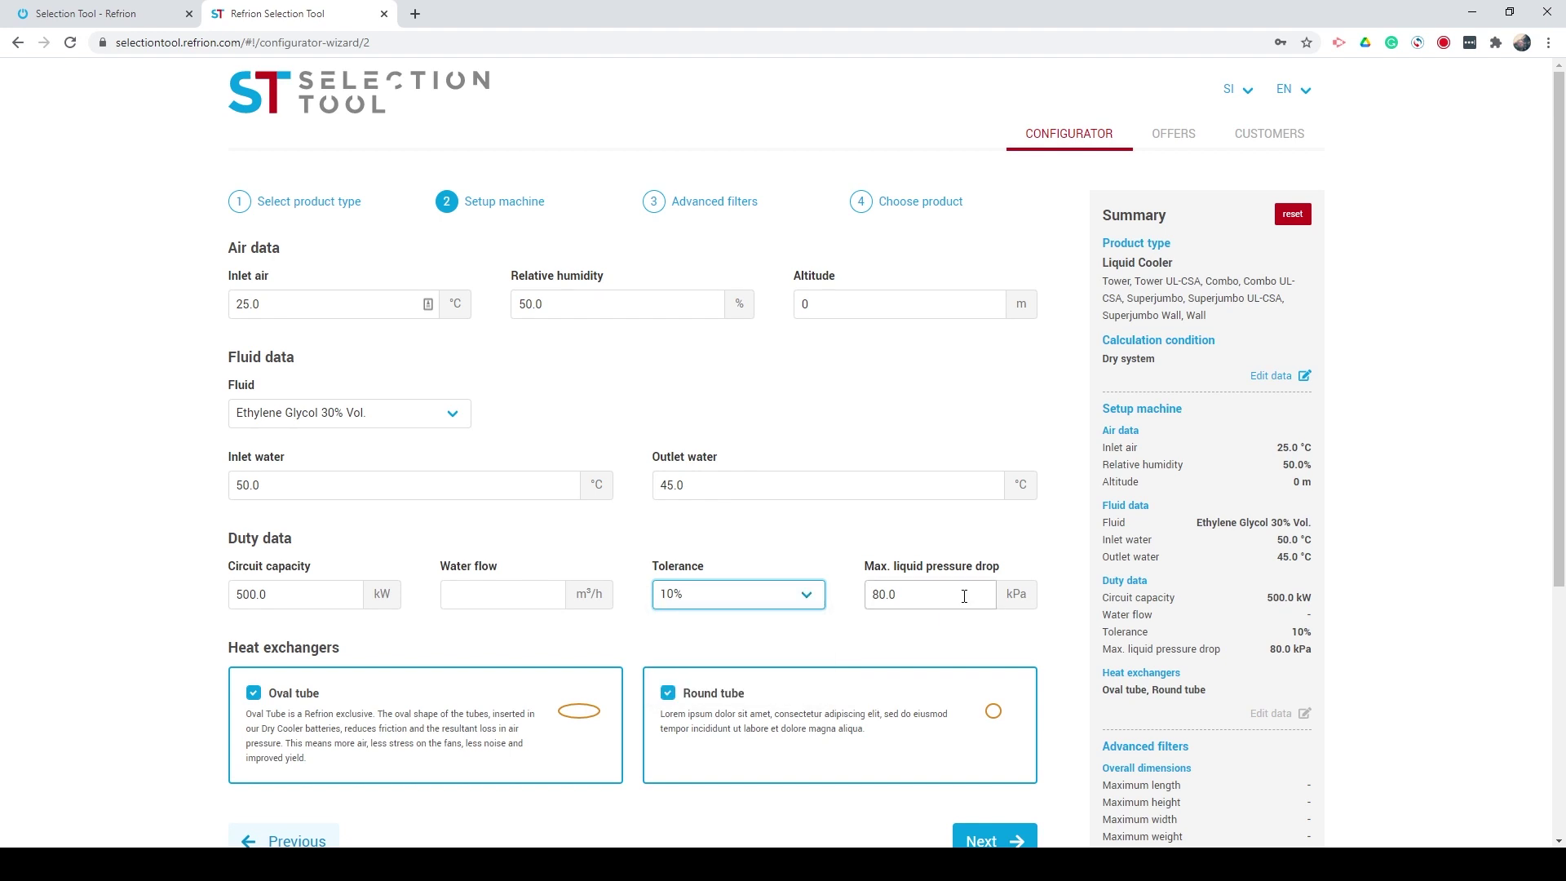
Step: Continue to the advanced filters with both heat exchanger types and set the maximum length to 10000 mm
scroll(1059, 685, down, 5)
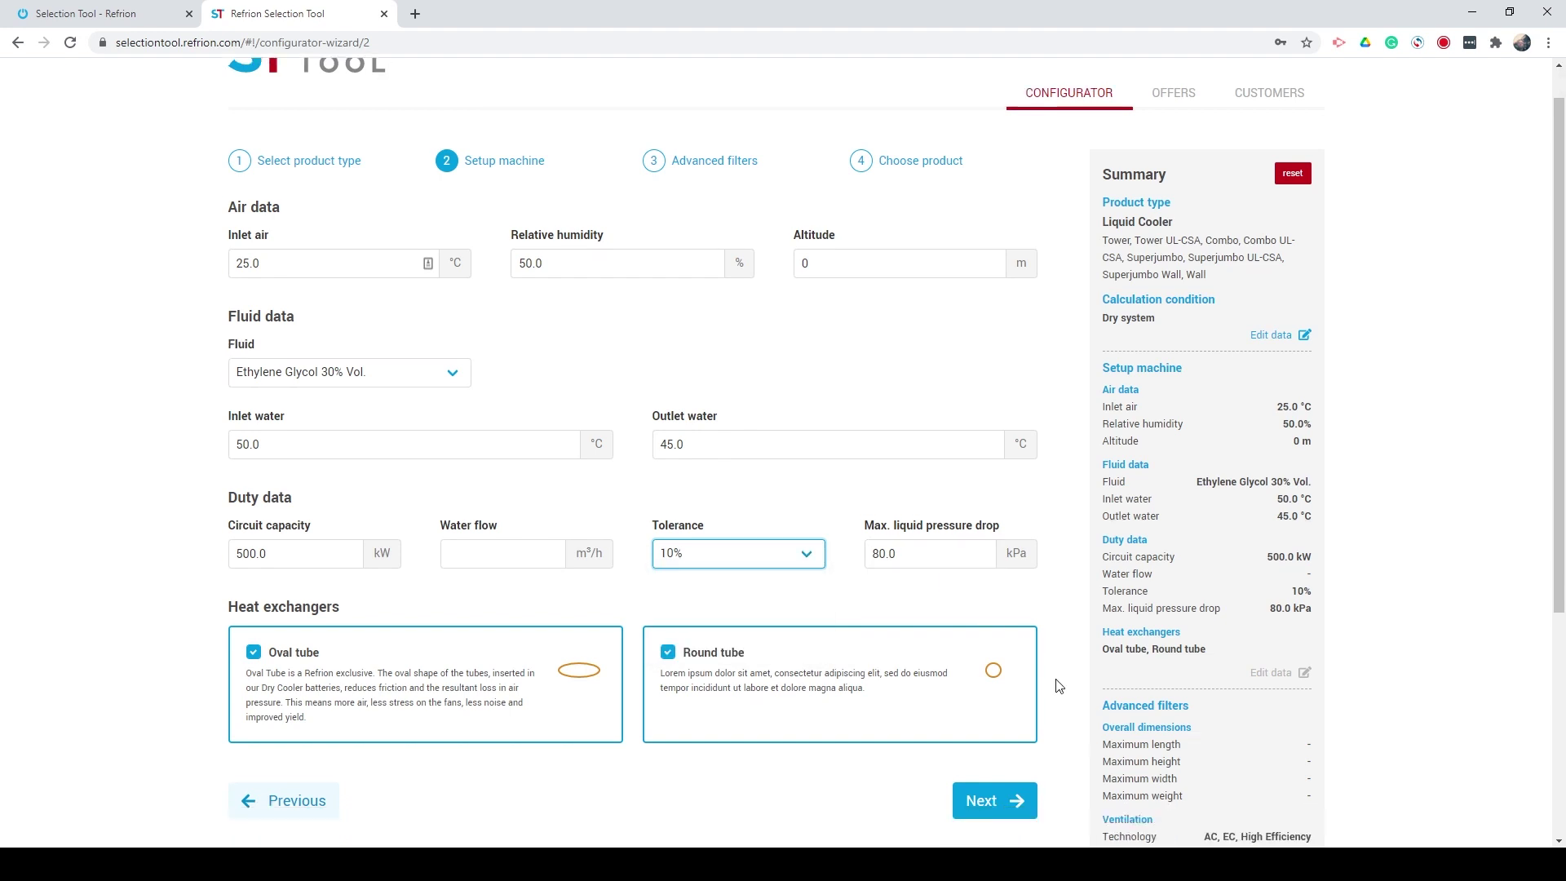
click(989, 469)
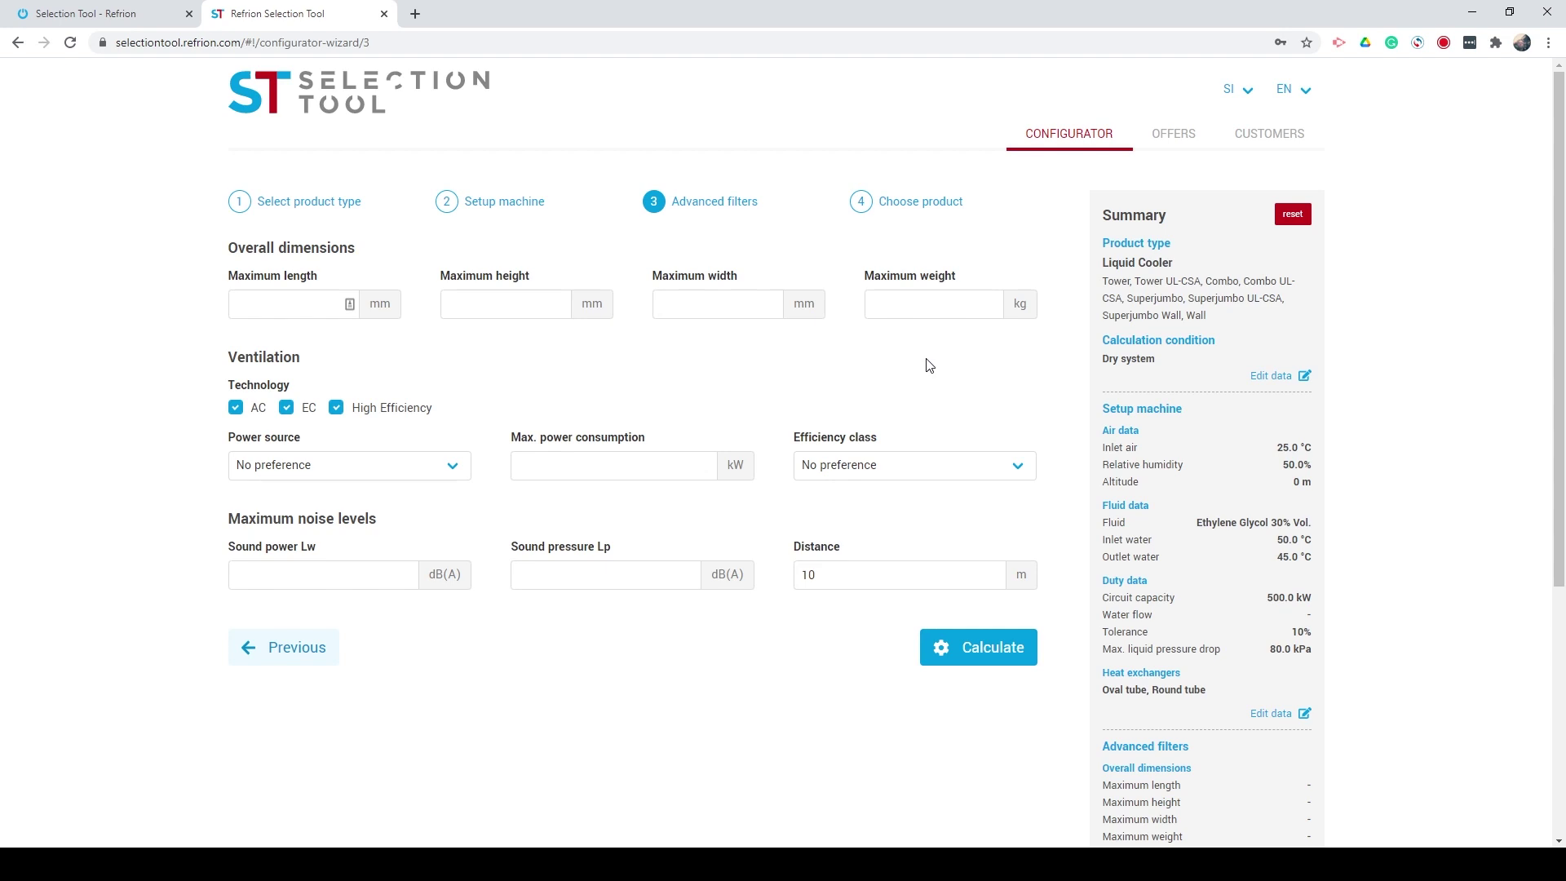
click(298, 302)
click(298, 301)
click(281, 339)
click(457, 307)
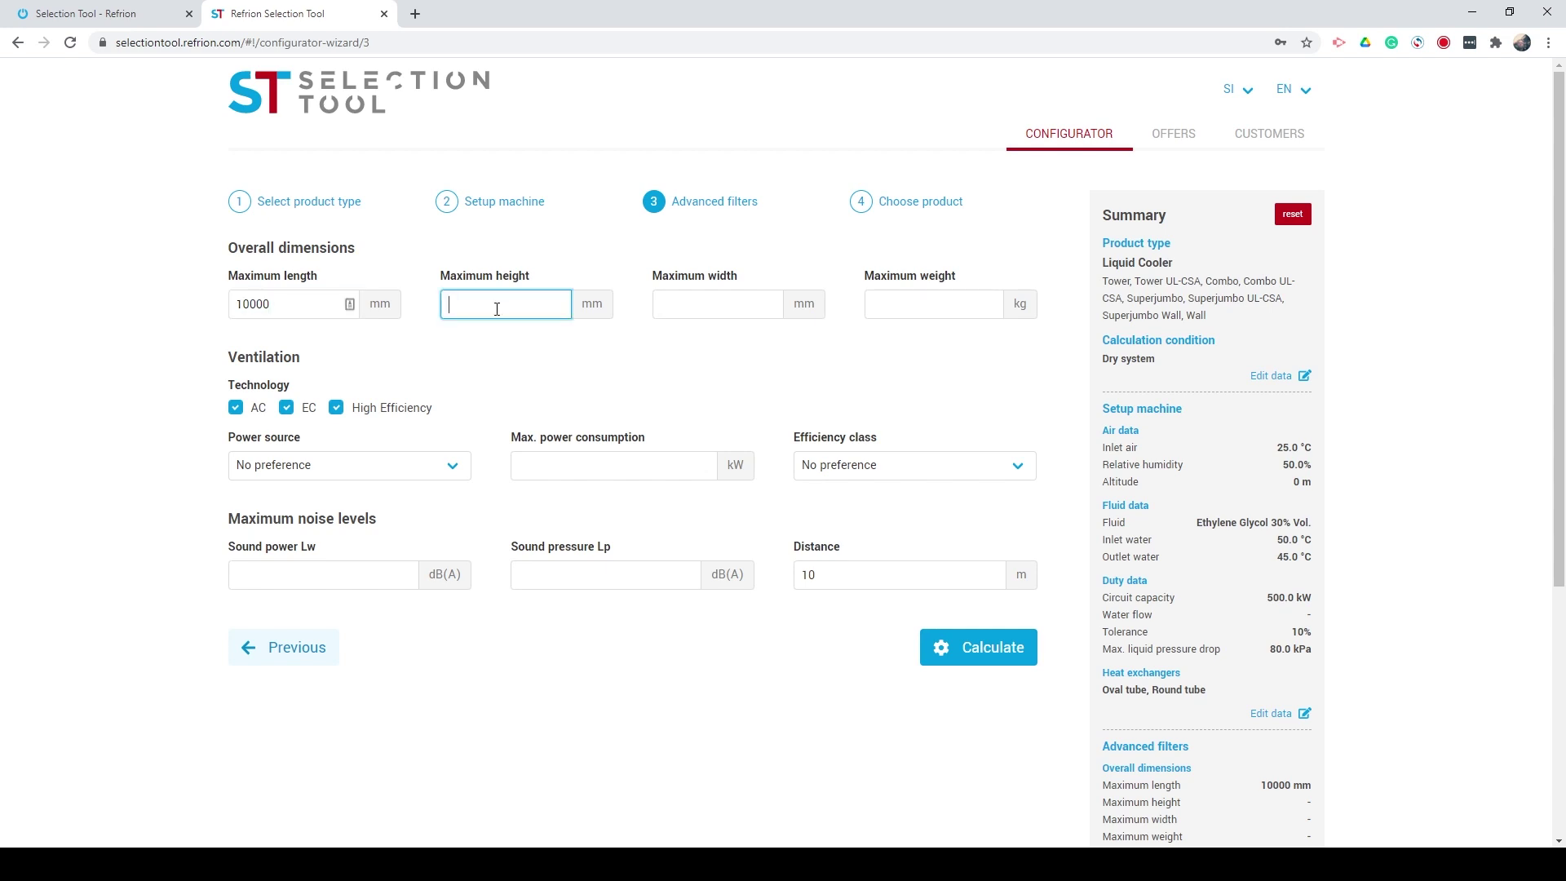
click(717, 304)
click(916, 304)
click(868, 374)
Step: Set the power source to 3ph / 50Hz / 400V, leave the efficiency class at No preference, and calculate the matching products
click(447, 466)
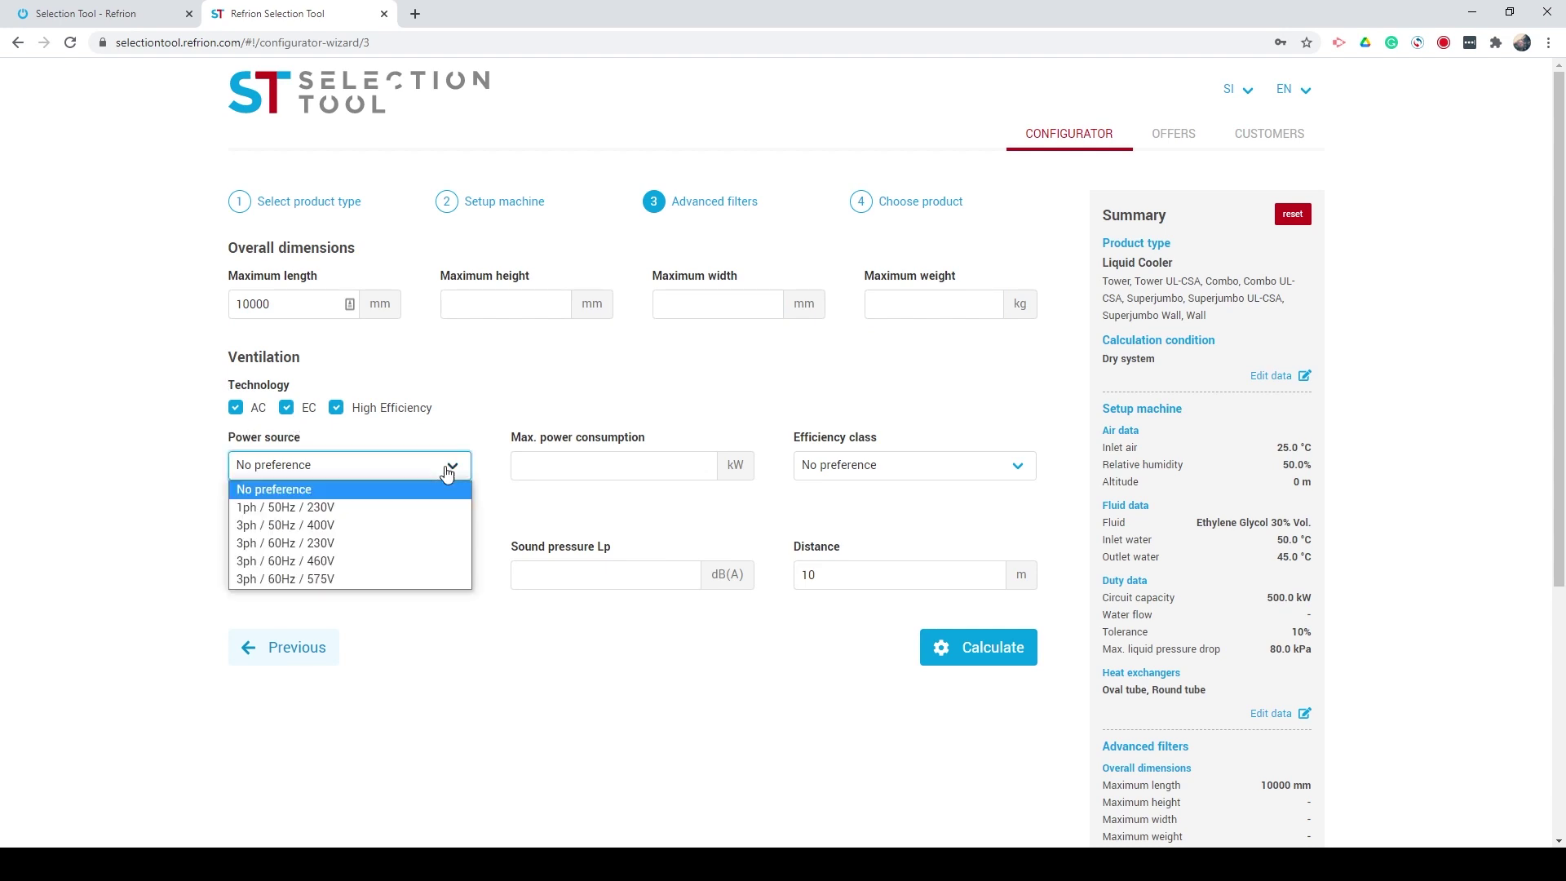
click(447, 534)
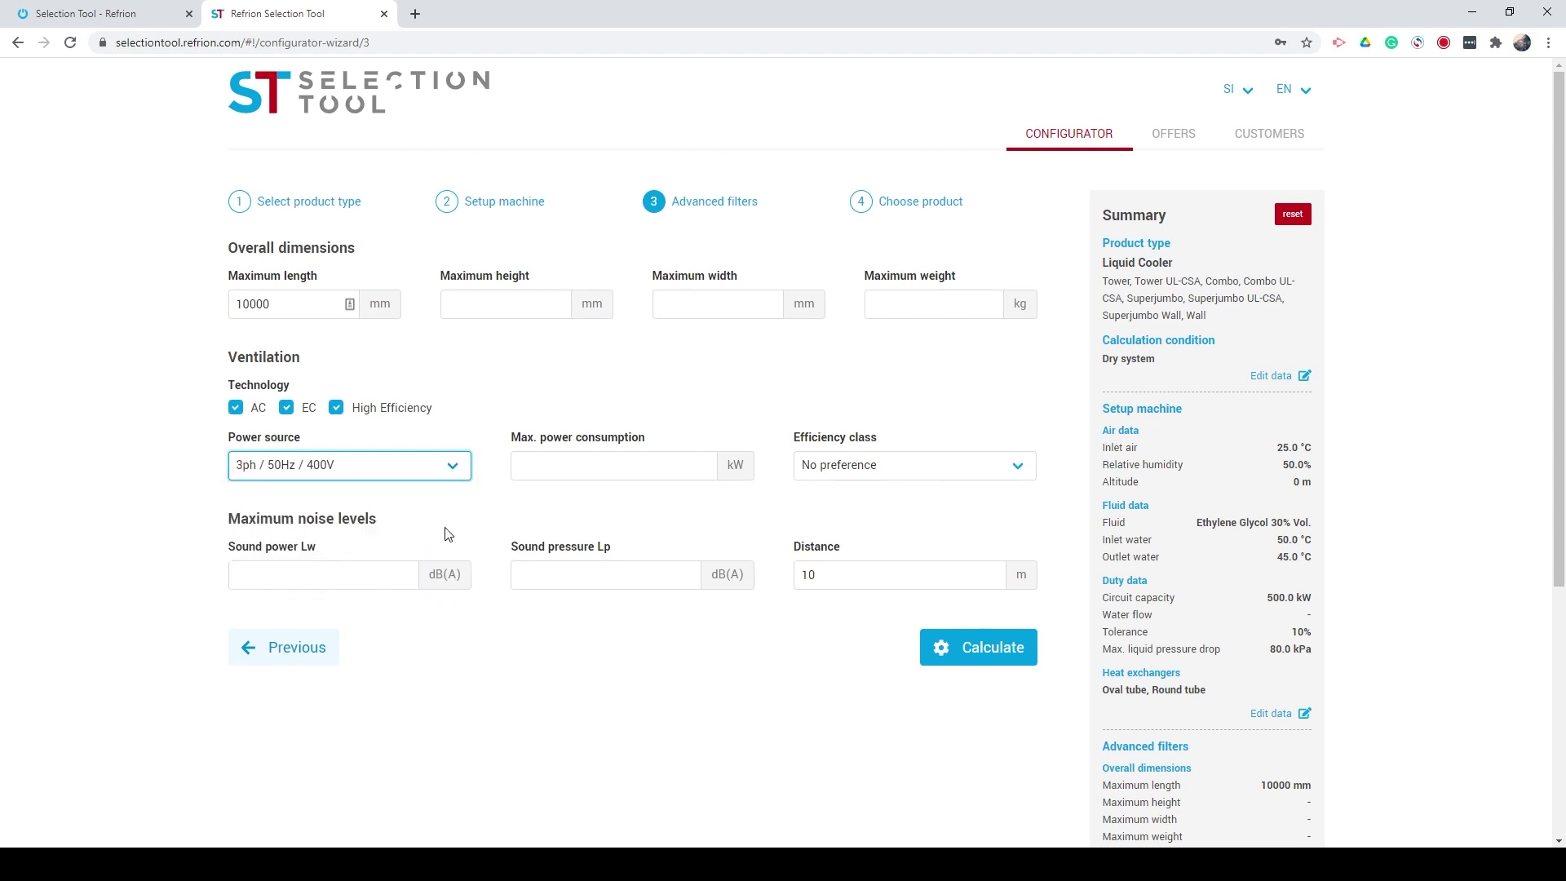
click(883, 473)
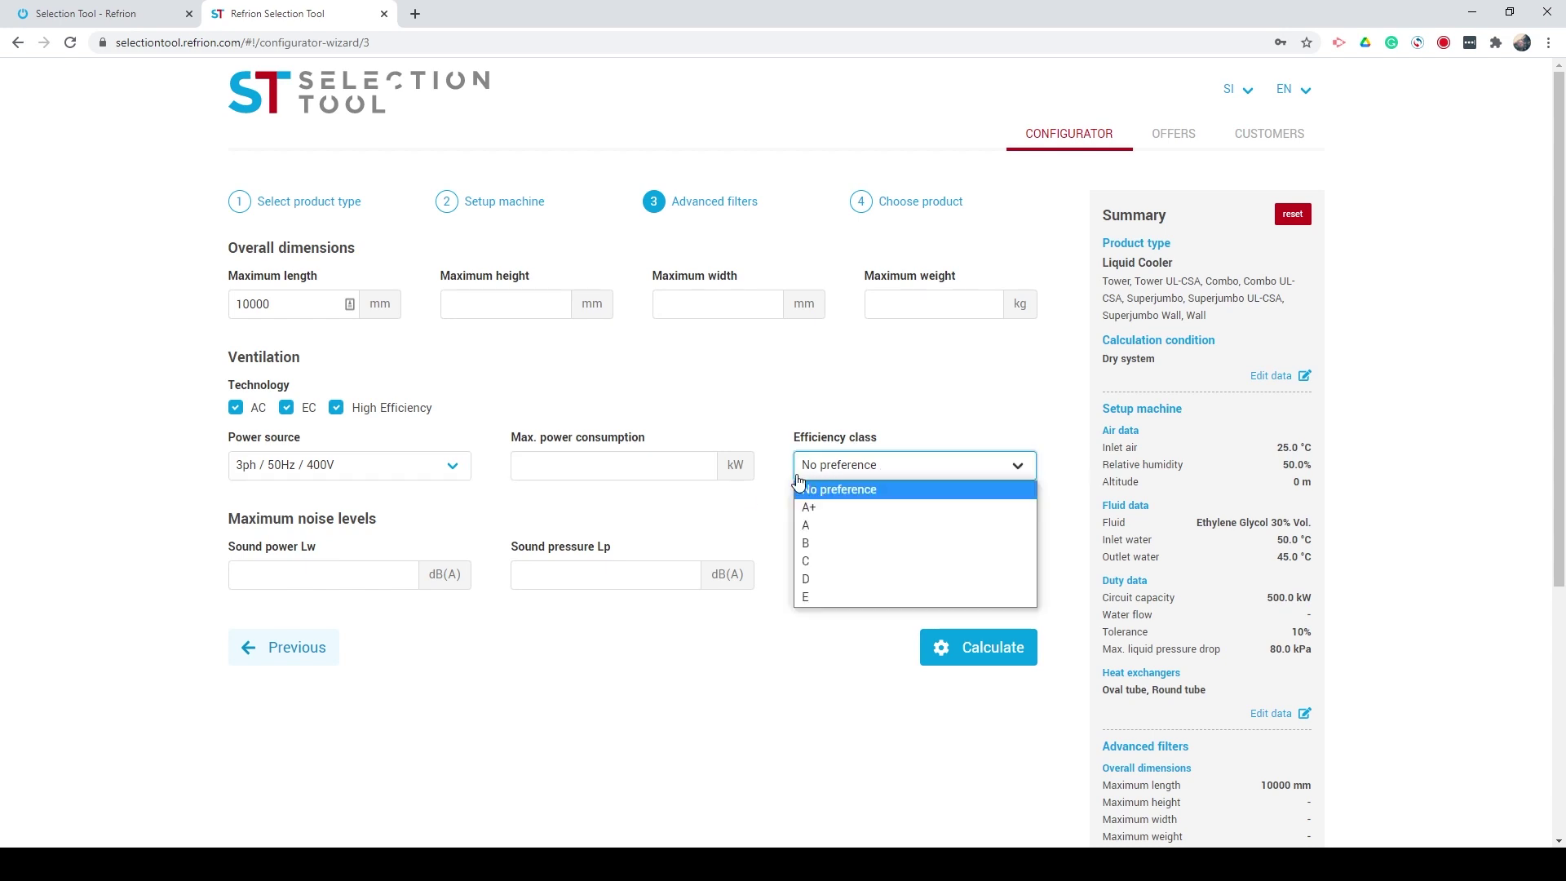
click(762, 499)
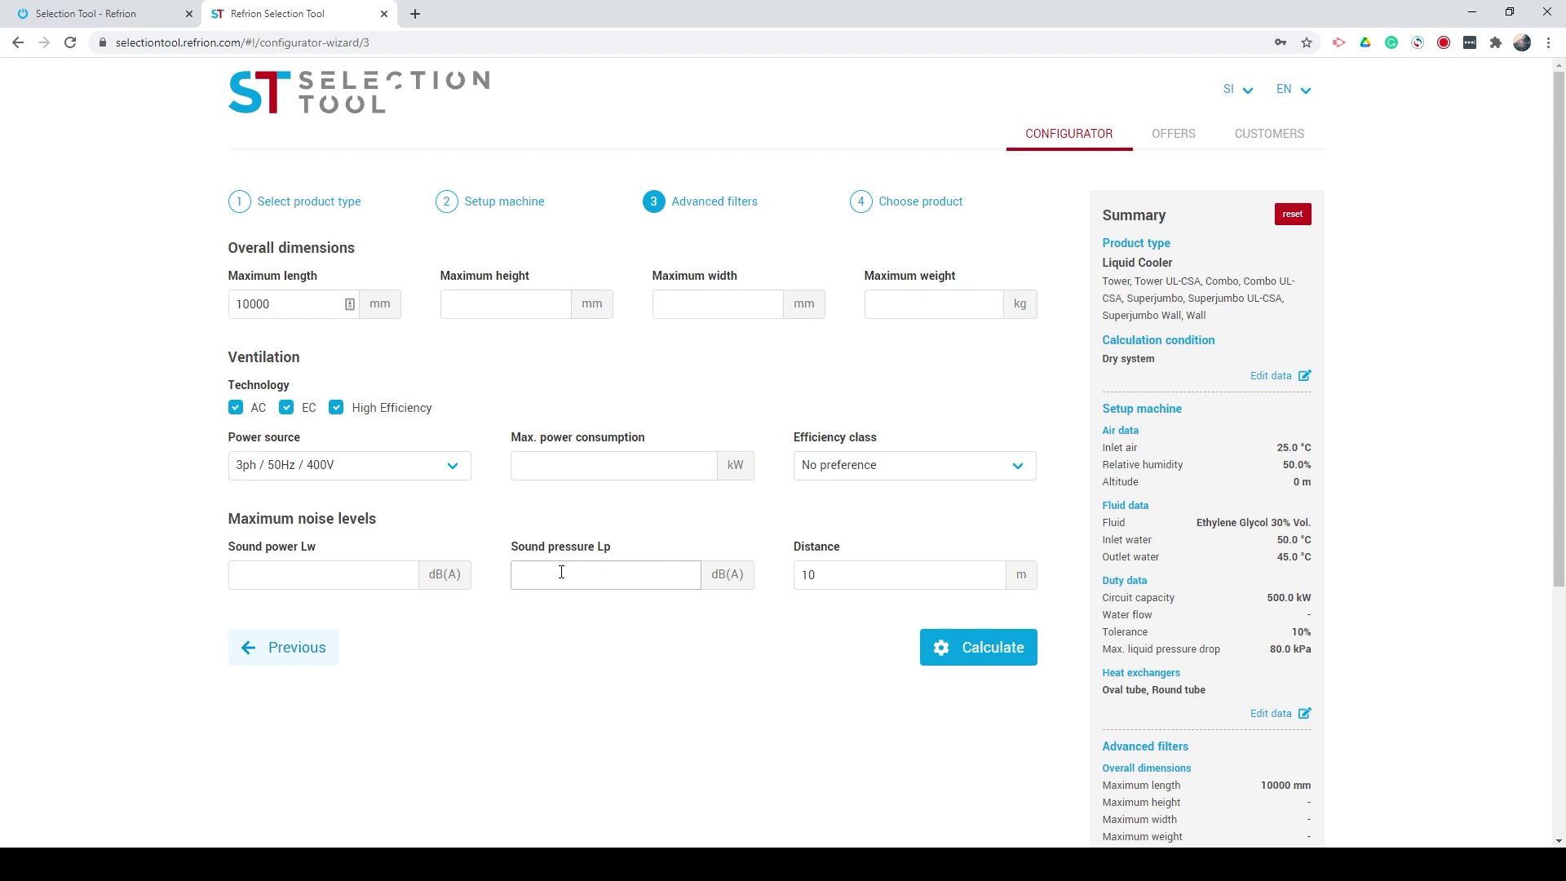
click(970, 654)
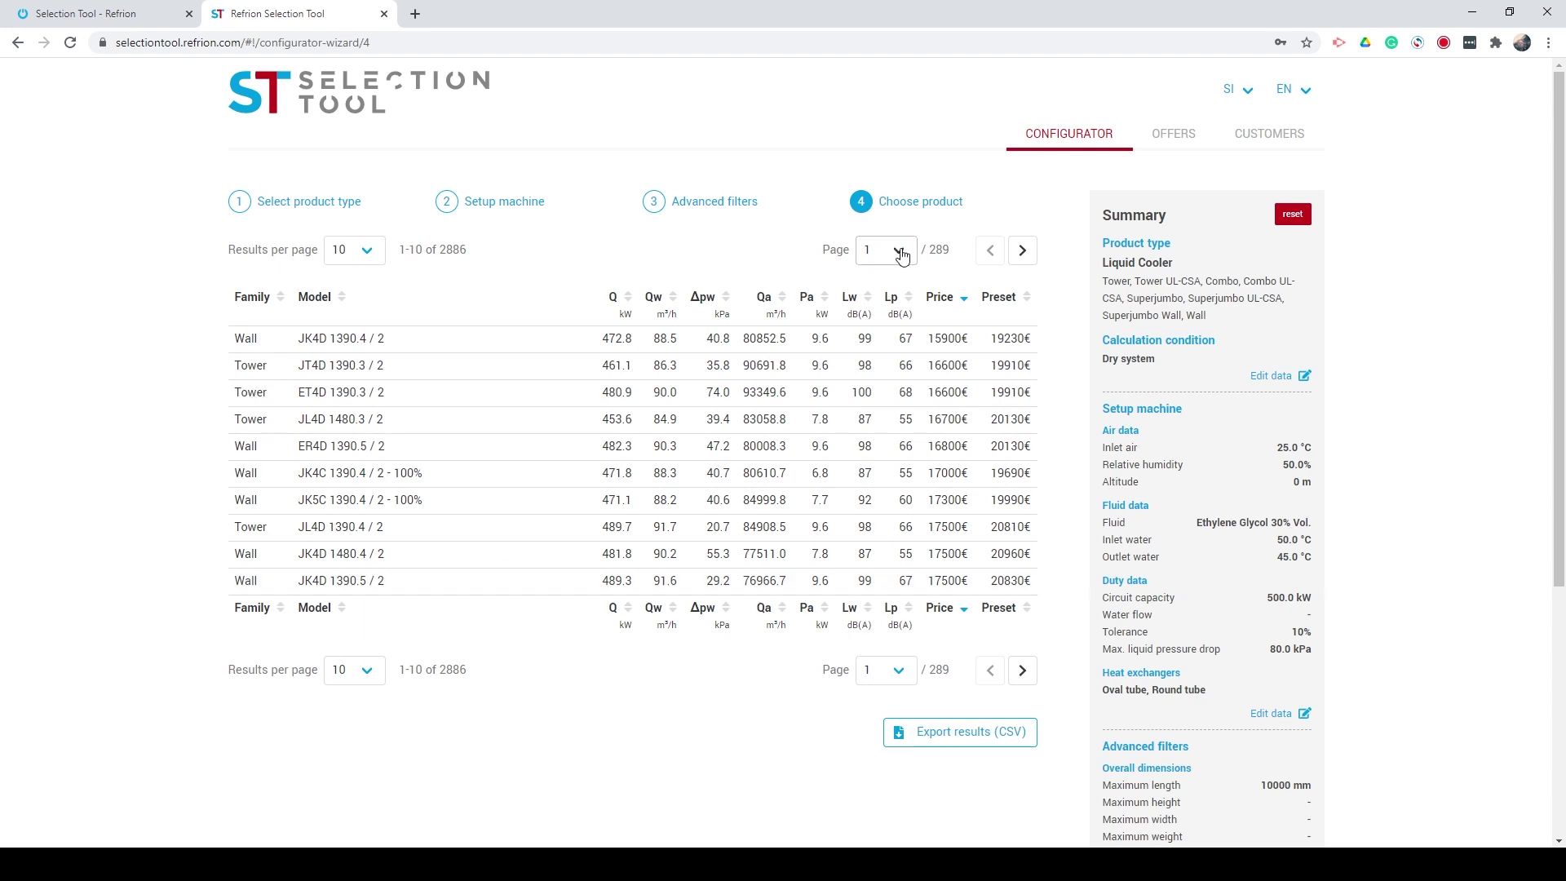
Step: Examine the results-per-page and page choices, and browse forward and back through the product results
click(364, 251)
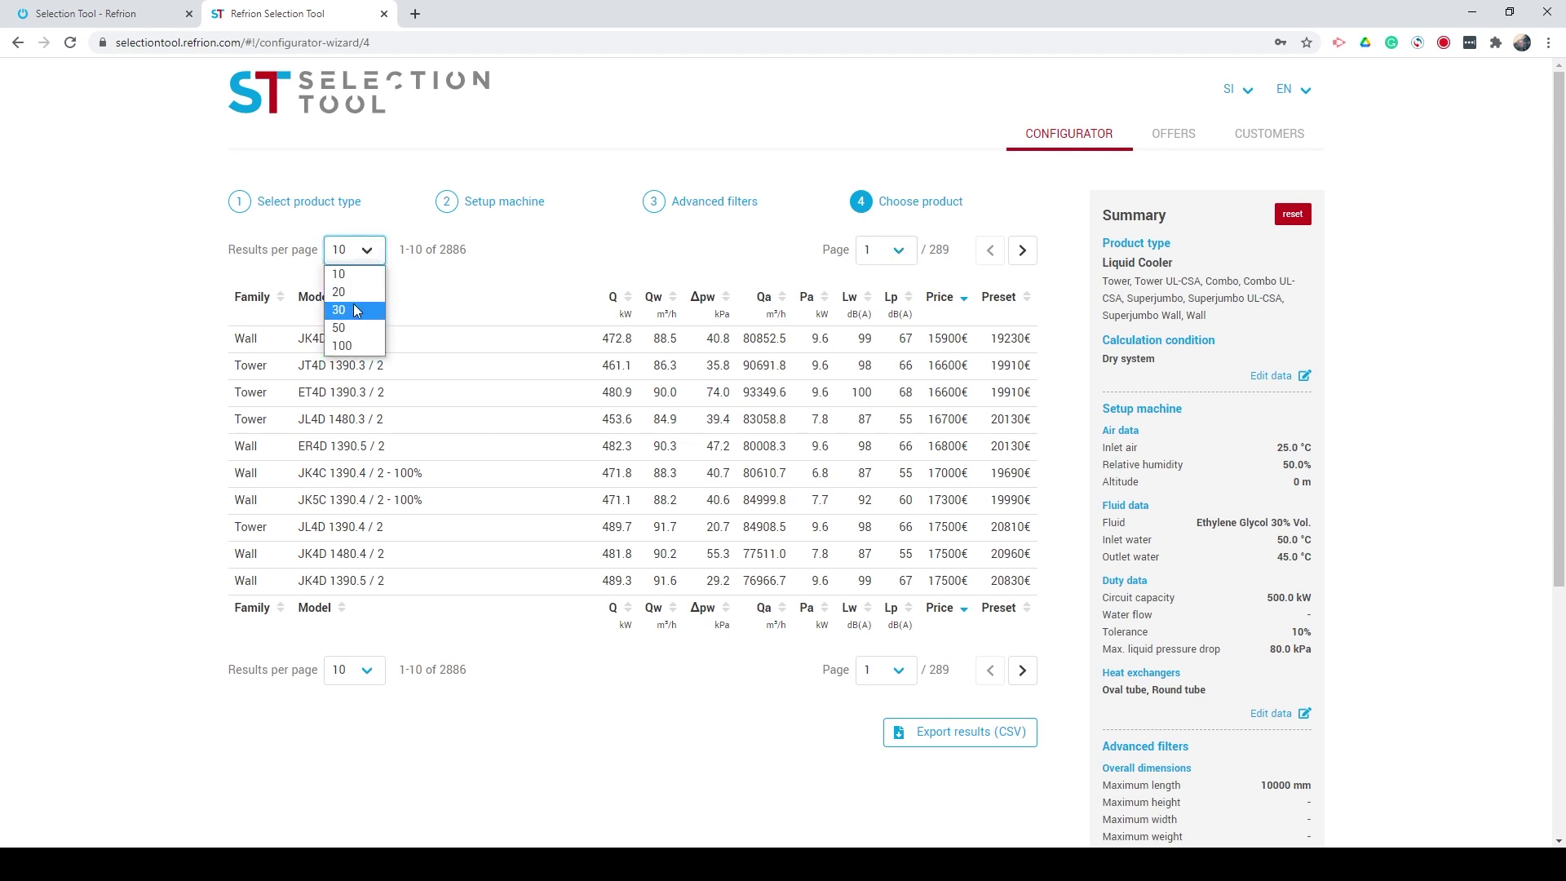
click(897, 251)
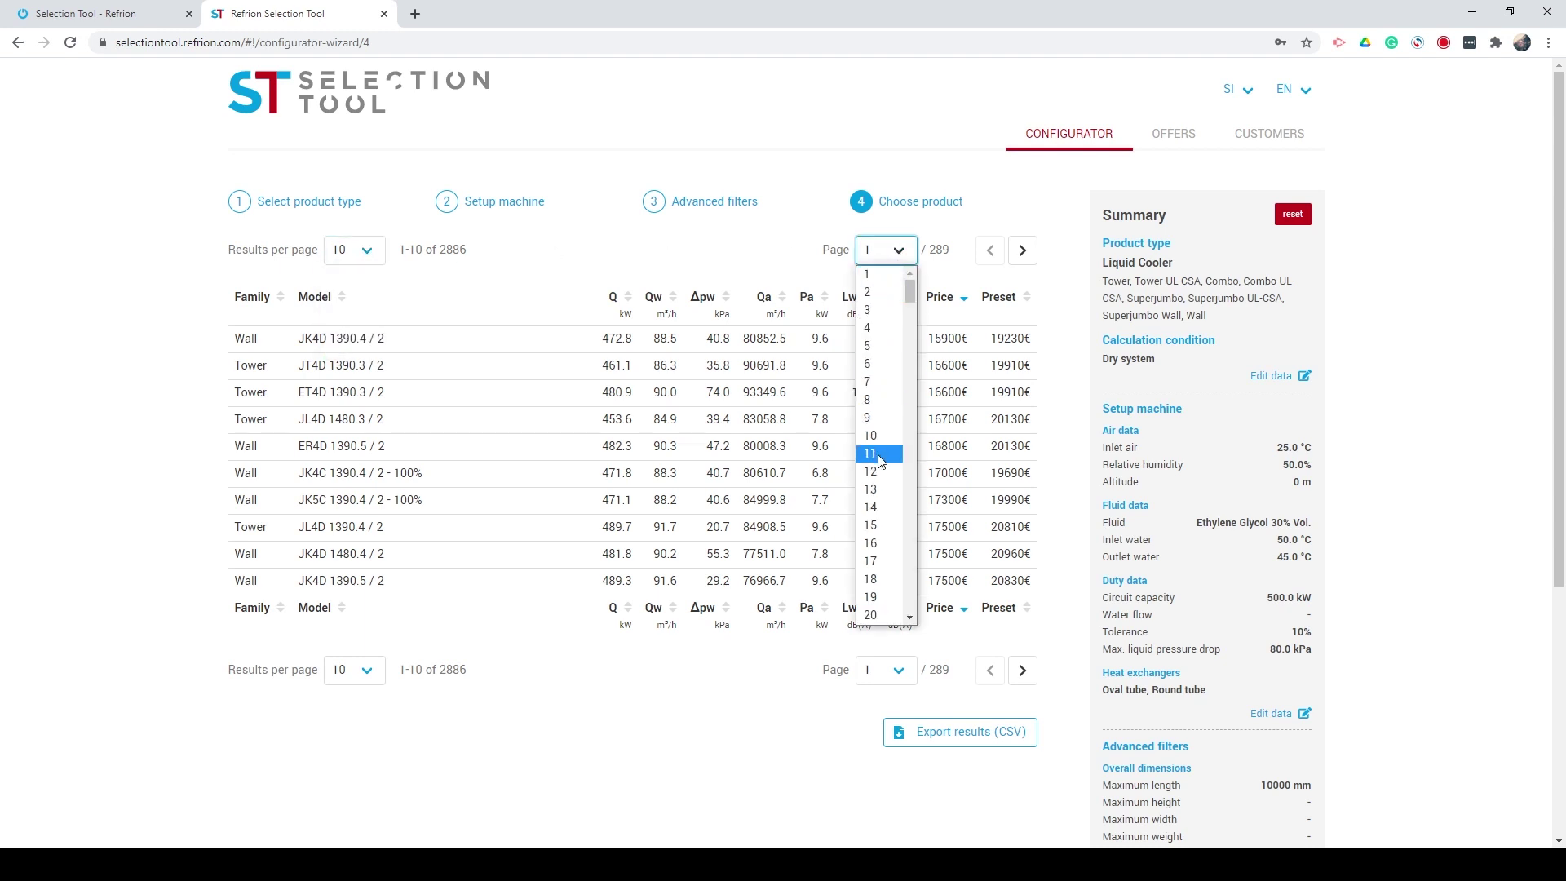
click(806, 254)
click(1026, 255)
click(1025, 254)
click(989, 254)
click(989, 253)
Step: Open Wall model JK4D 1390.4 / 2 and review its other data, dimensional drawing and second working point
click(405, 350)
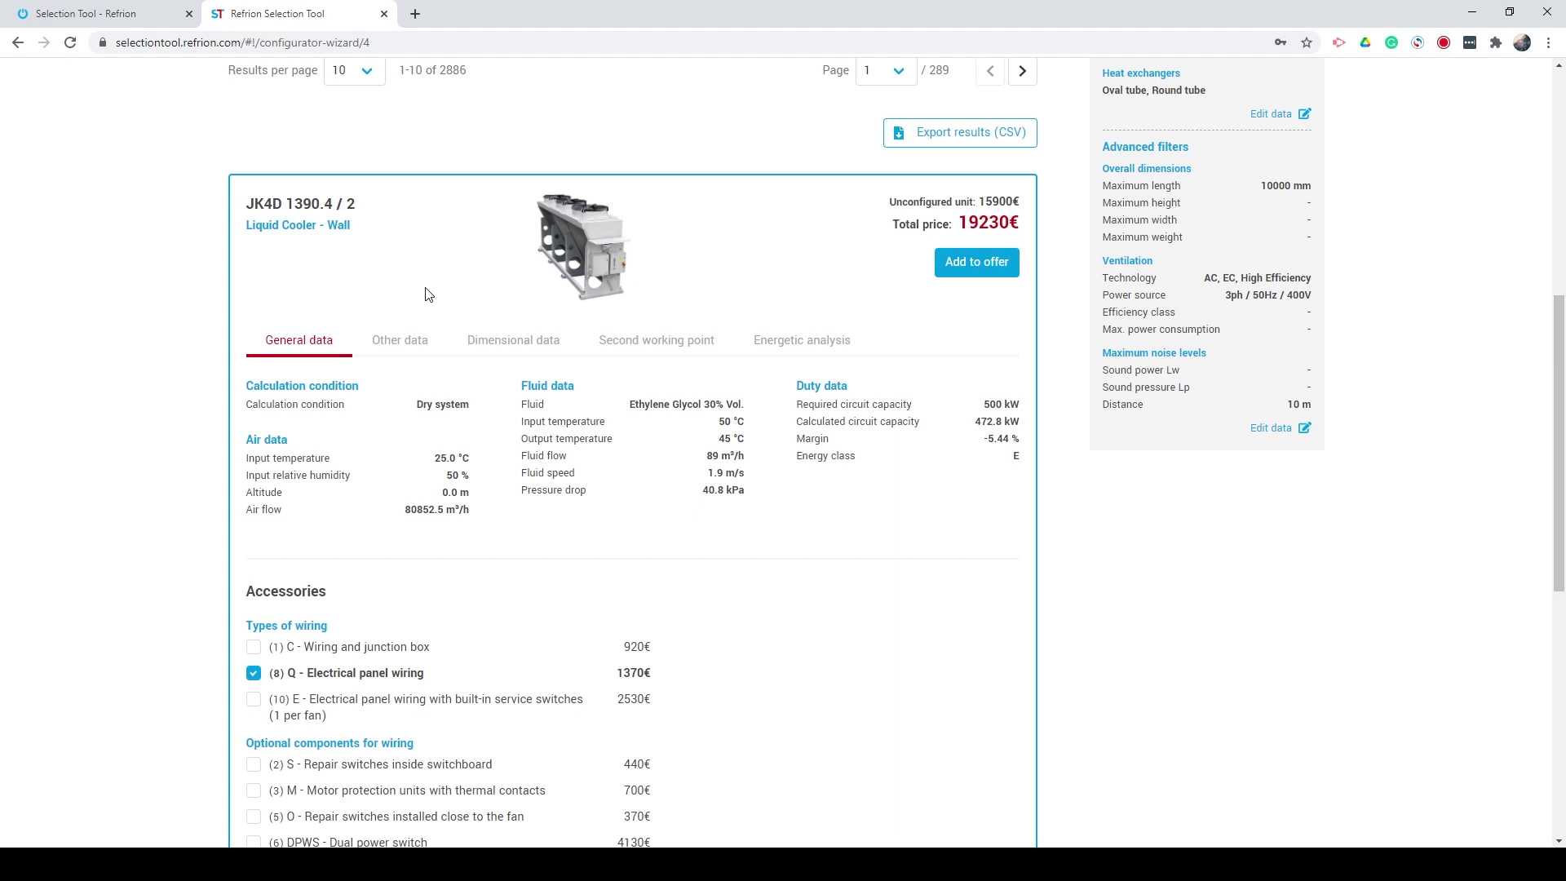
click(401, 342)
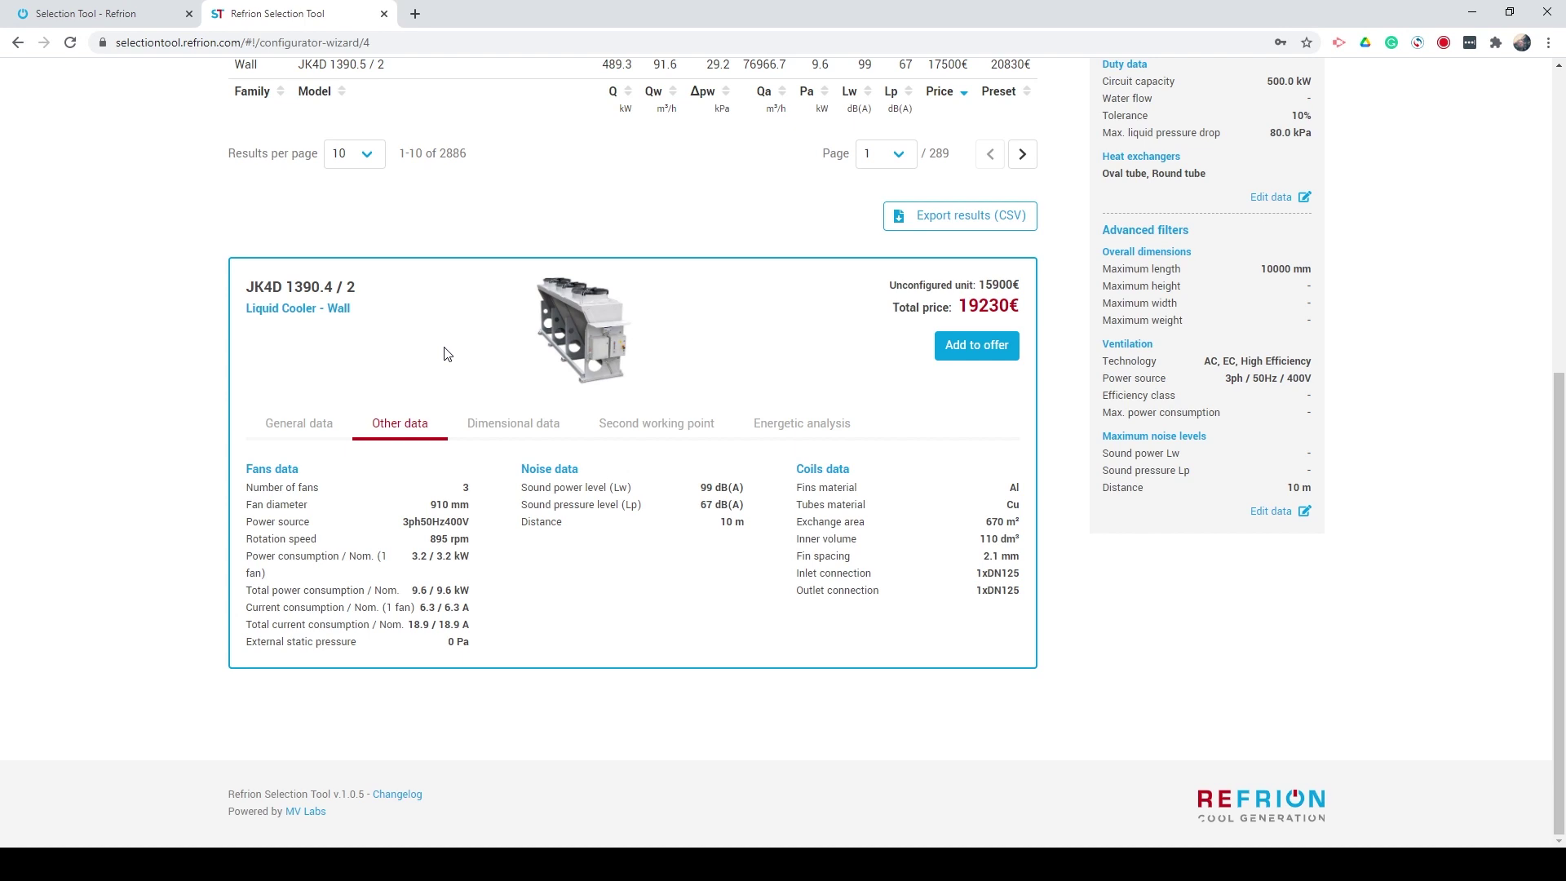
click(513, 423)
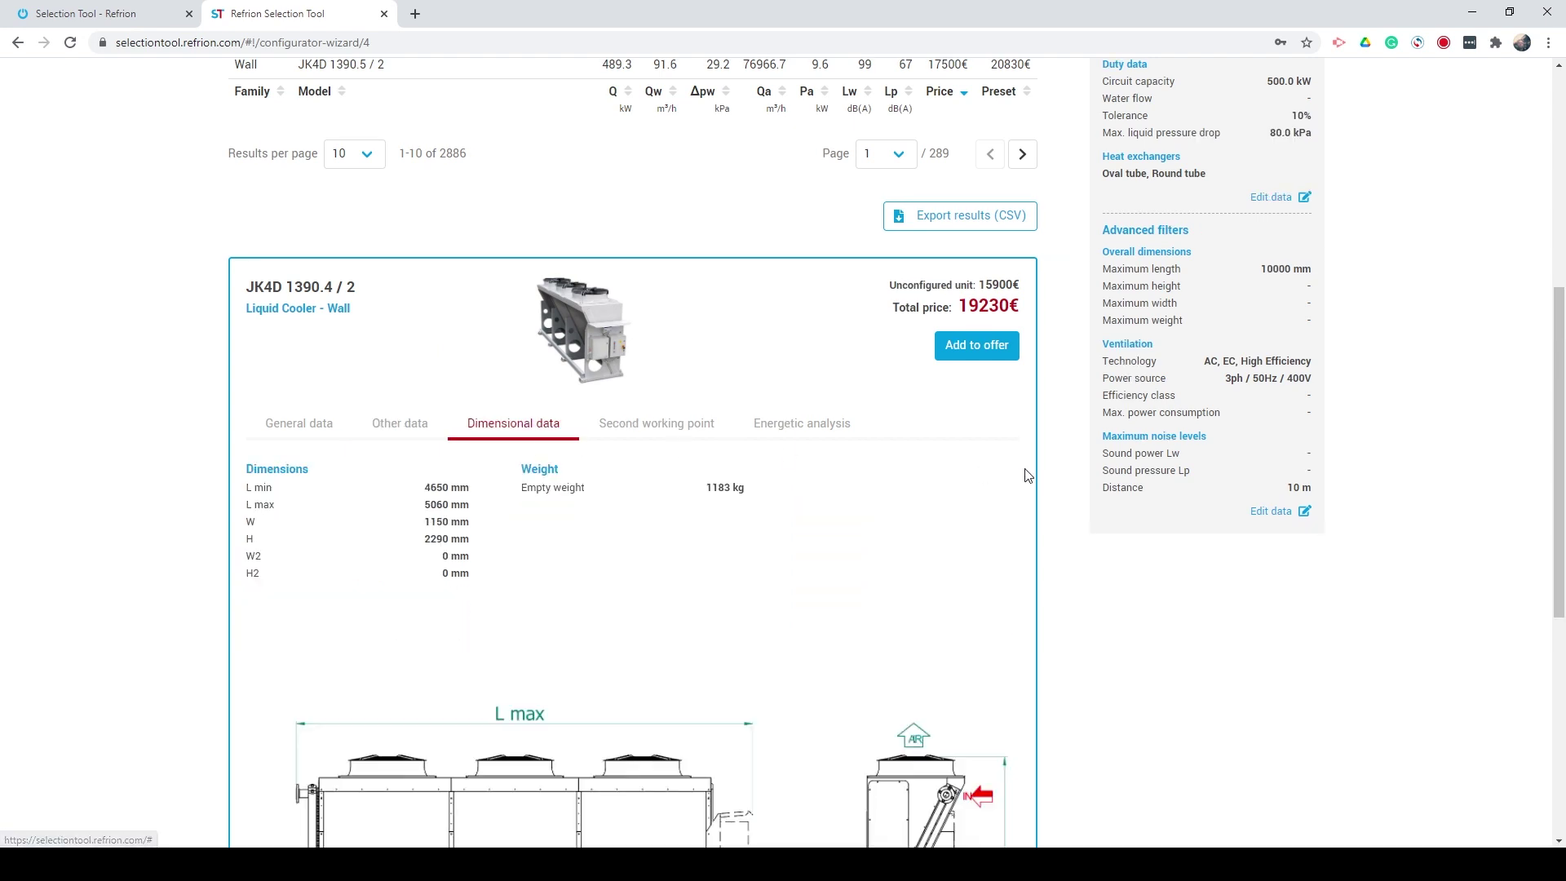
drag(1558, 392, 1558, 519)
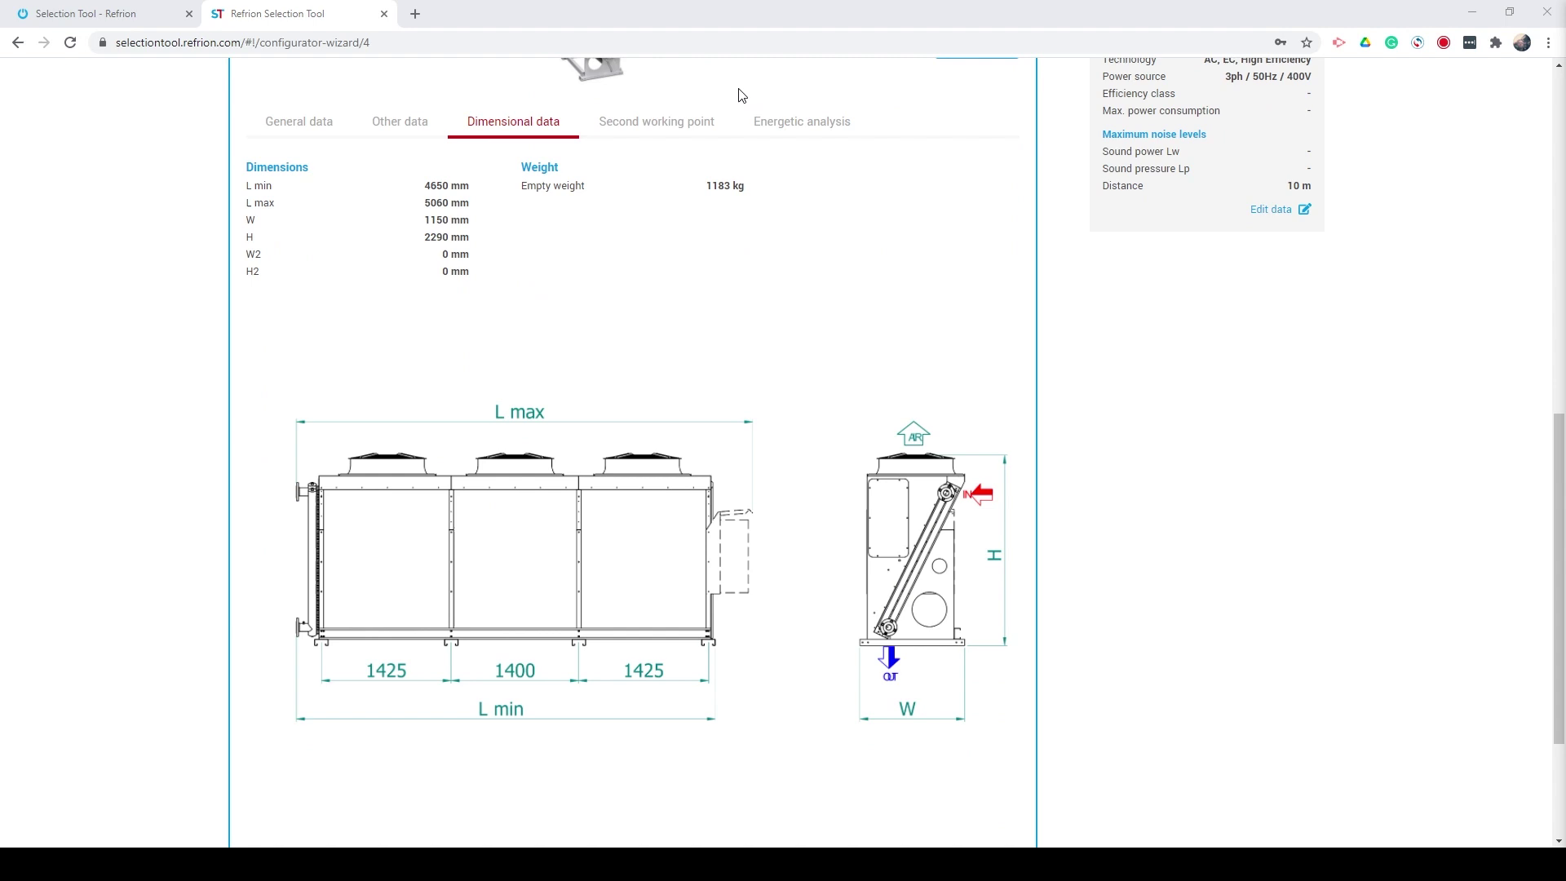
click(657, 122)
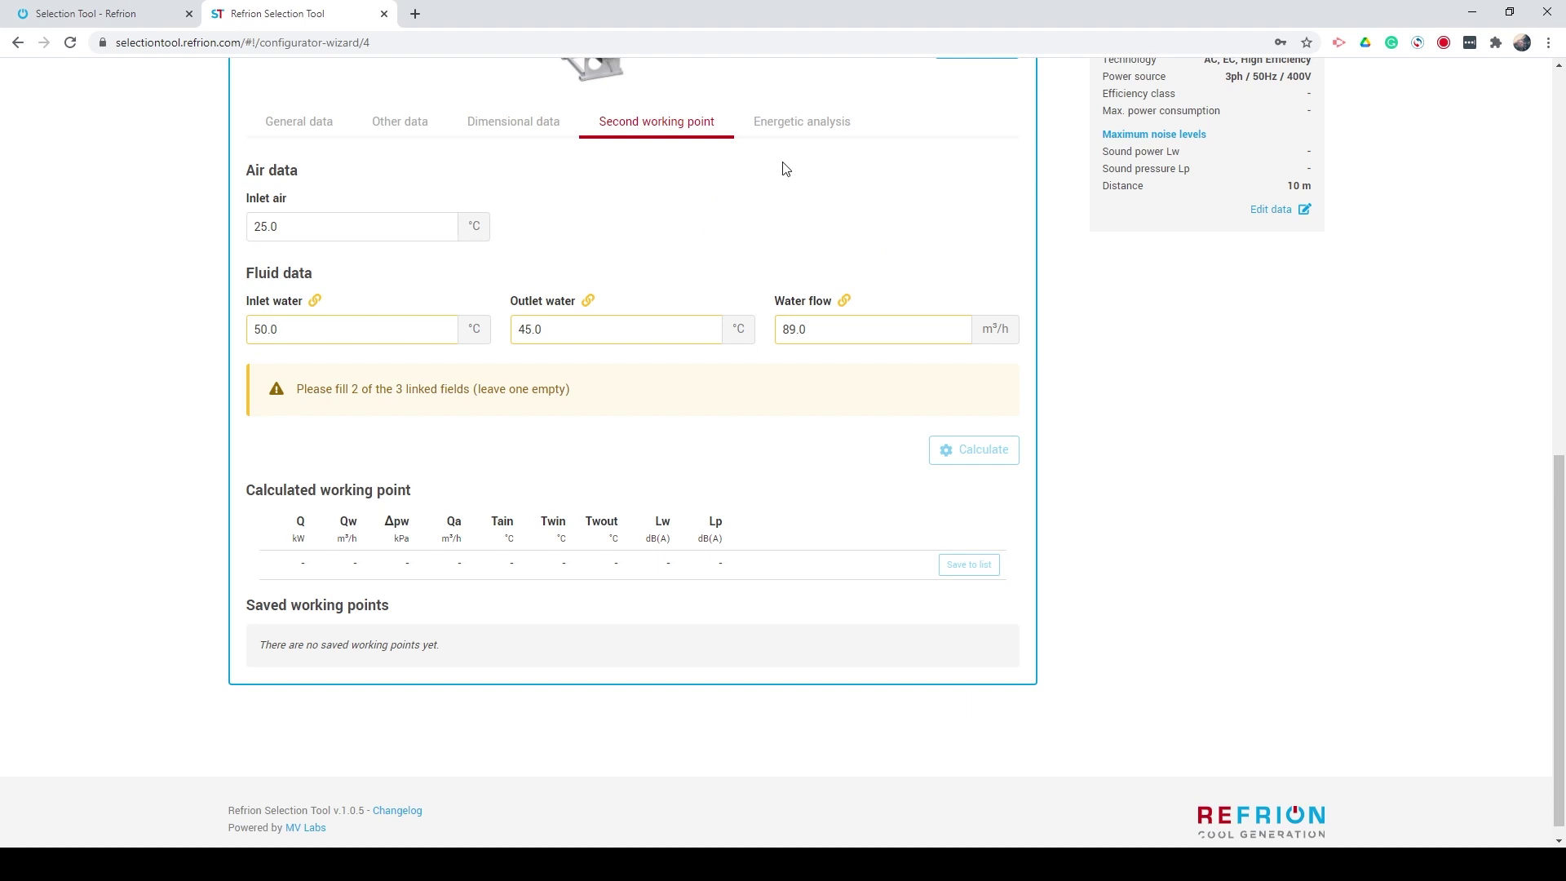
Step: Examine the energetic analysis of JK4D 1390.4 / 2 and the countries and cities it offers
click(799, 123)
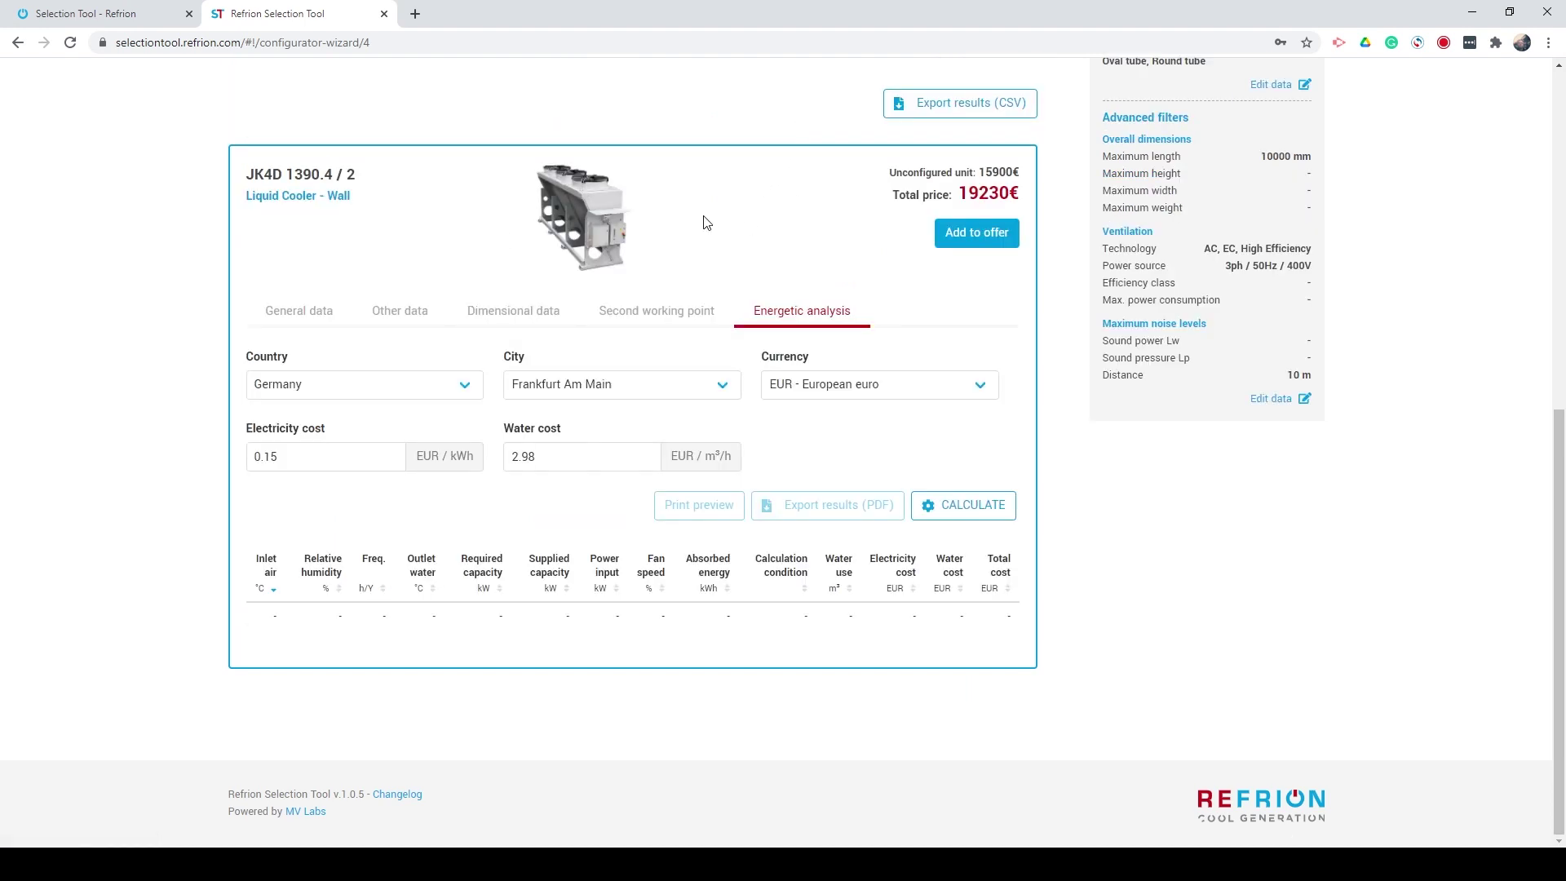
click(462, 387)
drag(474, 517, 466, 620)
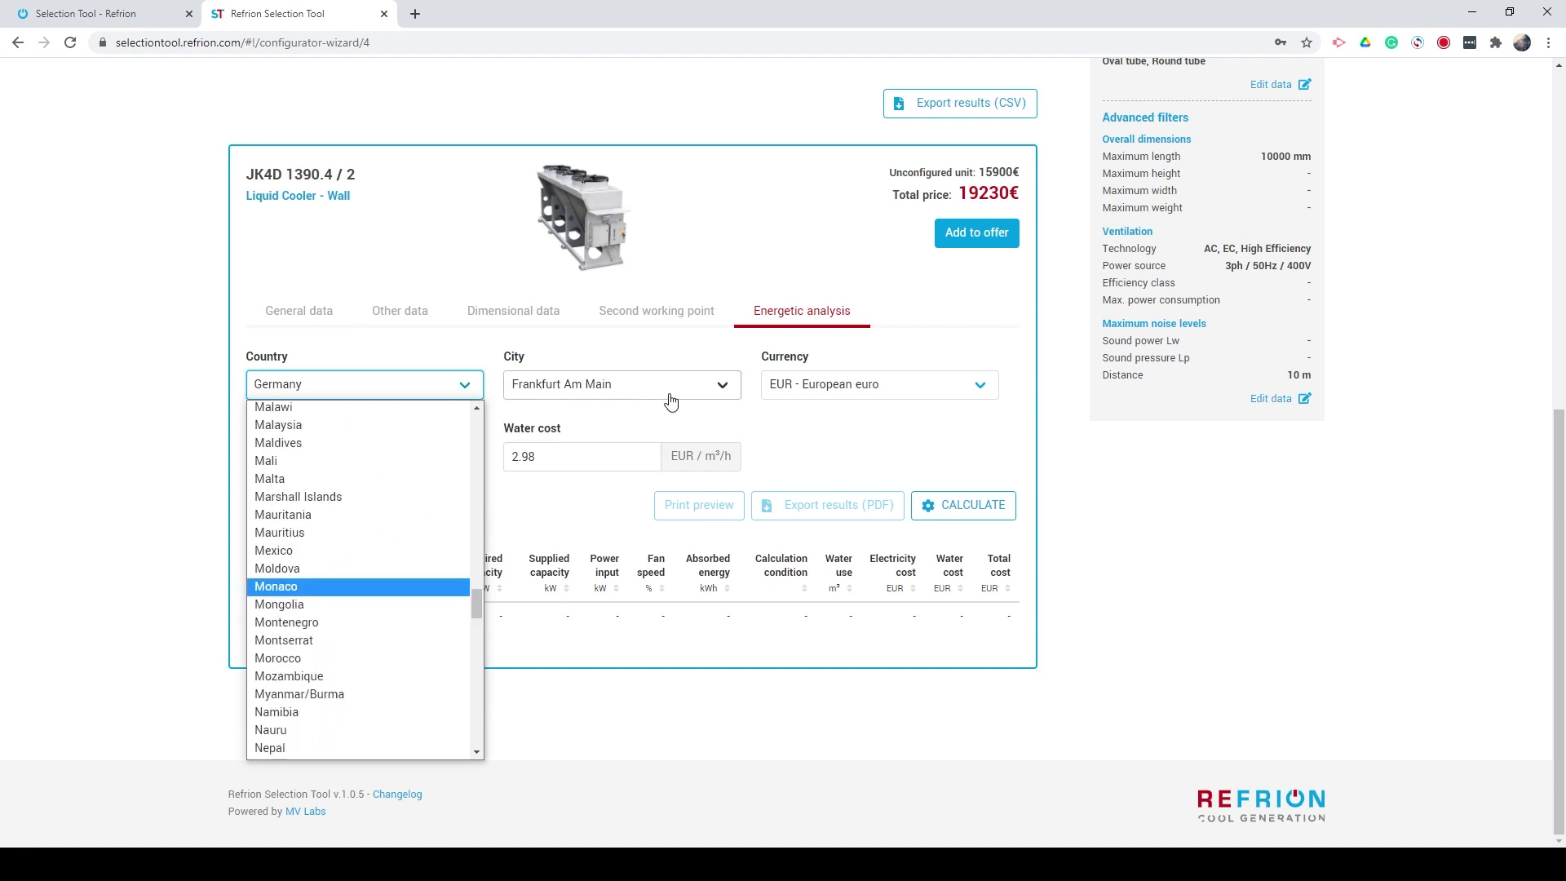
click(719, 390)
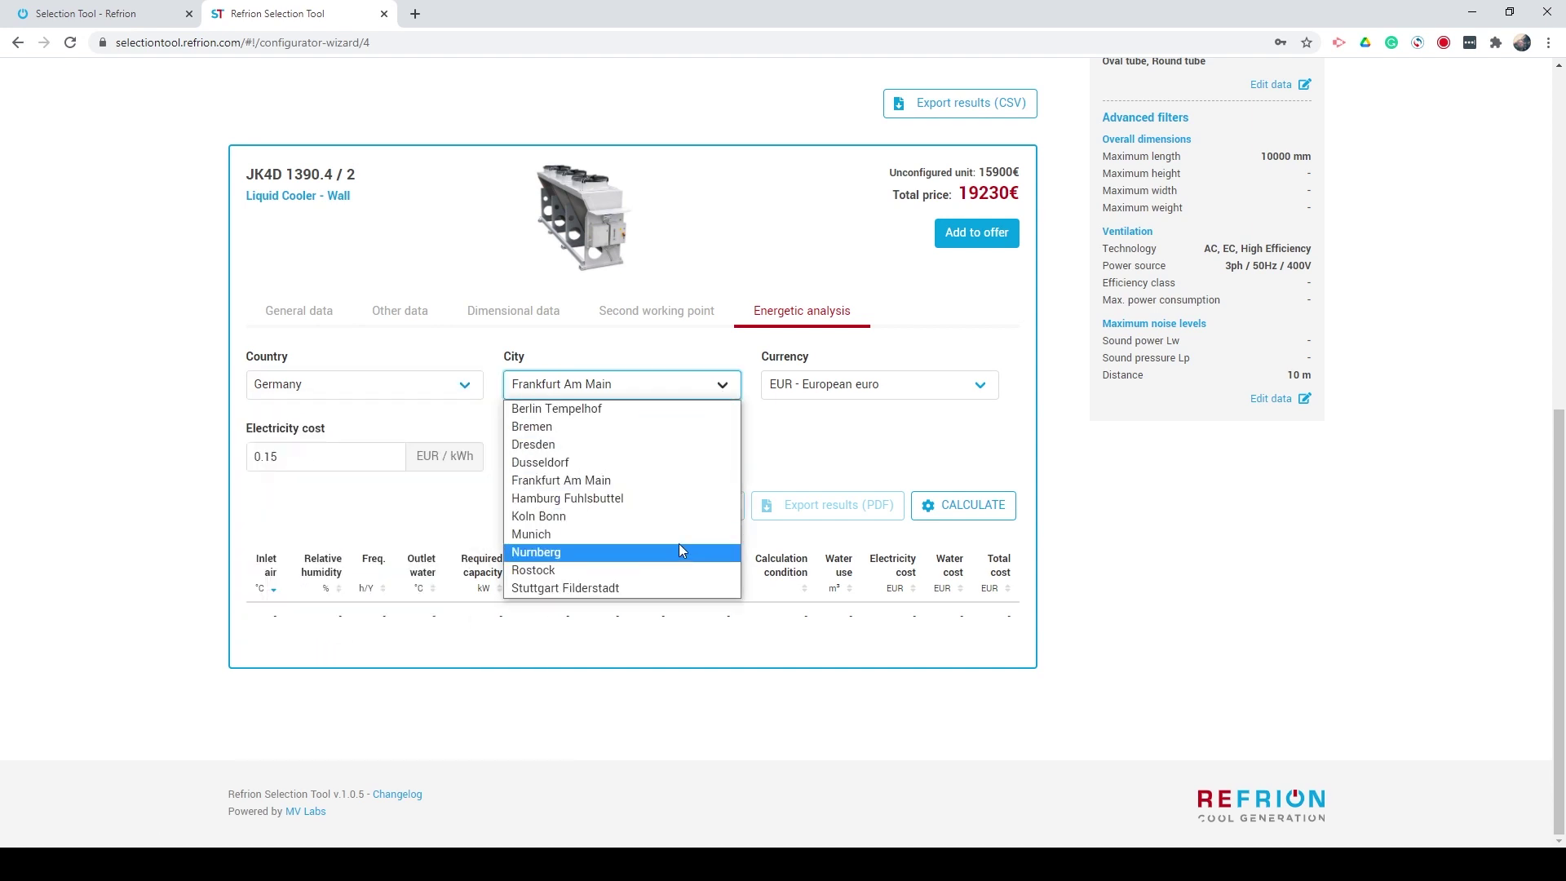
click(747, 336)
Step: Add accessories E - Electrical panel wiring with built-in service switches and P - single-layer pre-painted aluminium fins to JK4D 1390.4 / 2
click(276, 316)
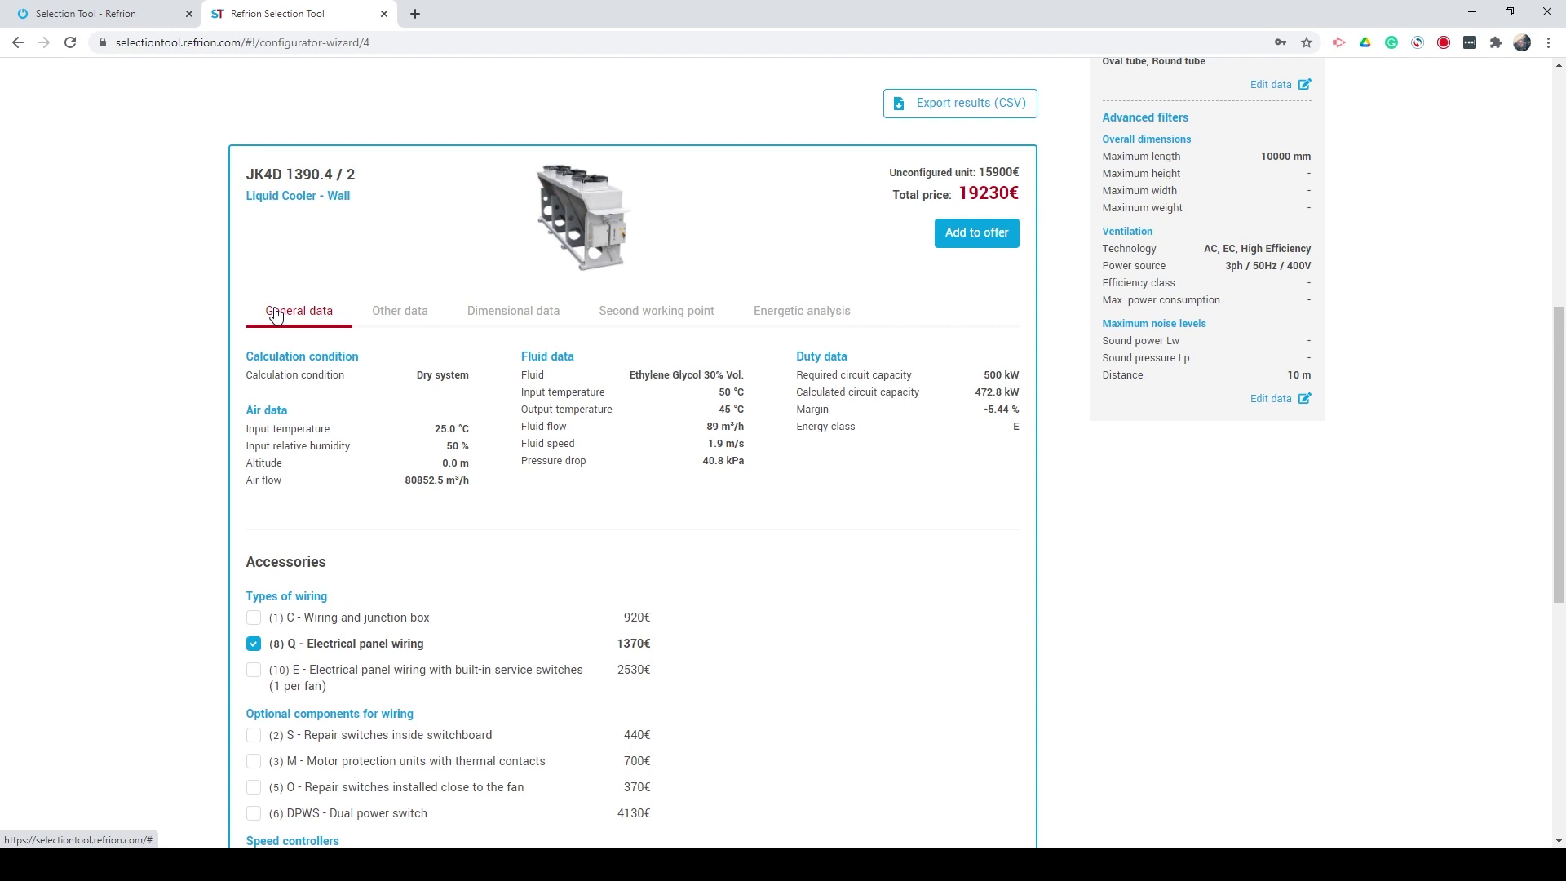
click(254, 672)
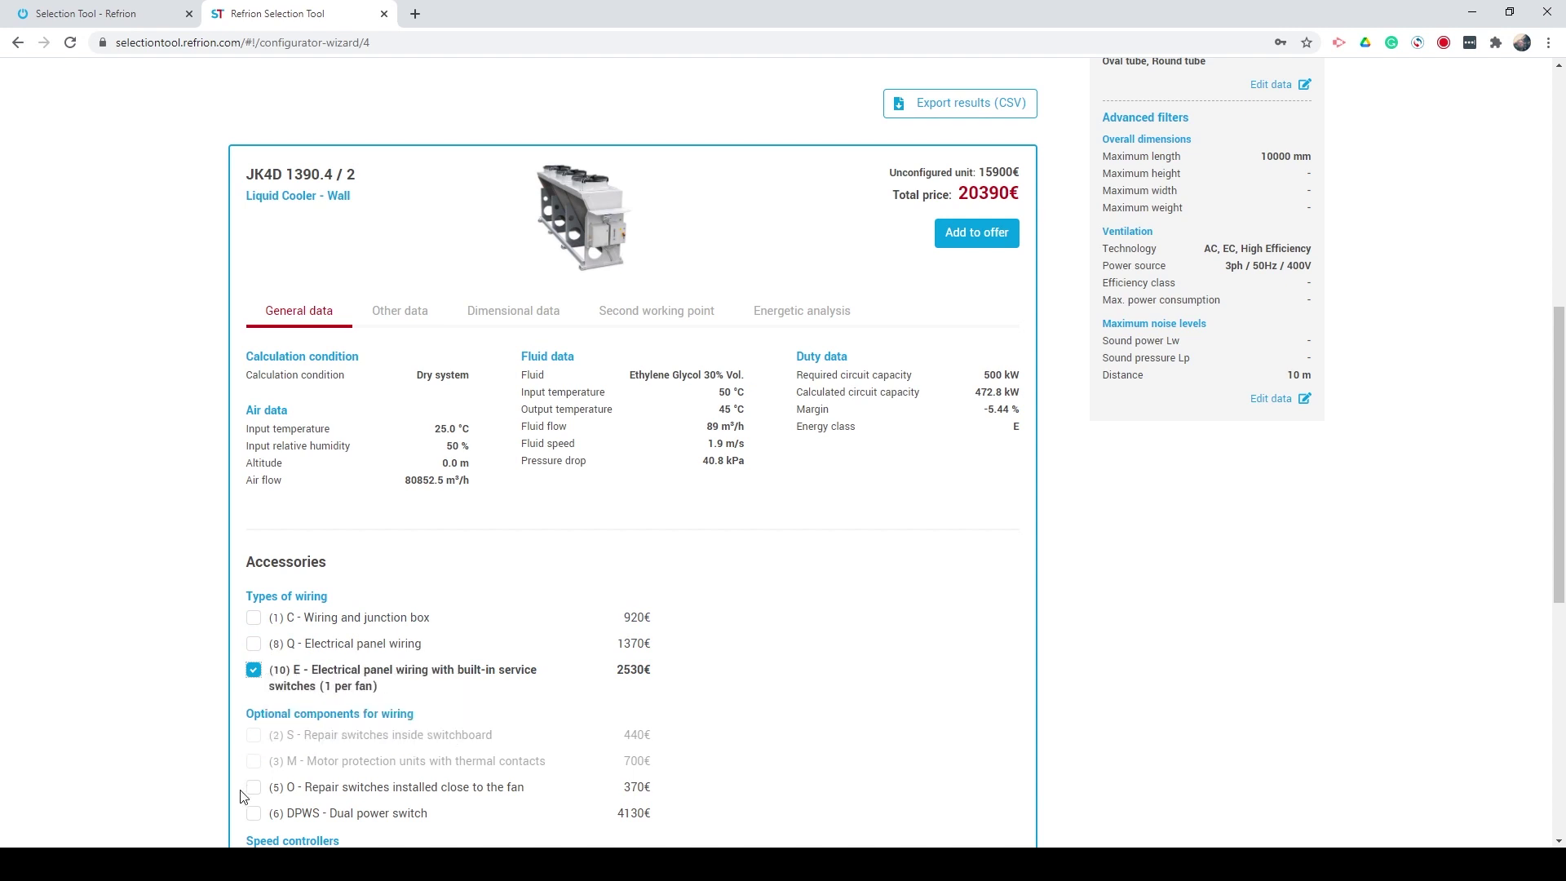
scroll(261, 781, down, 2)
scroll(263, 781, down, 2)
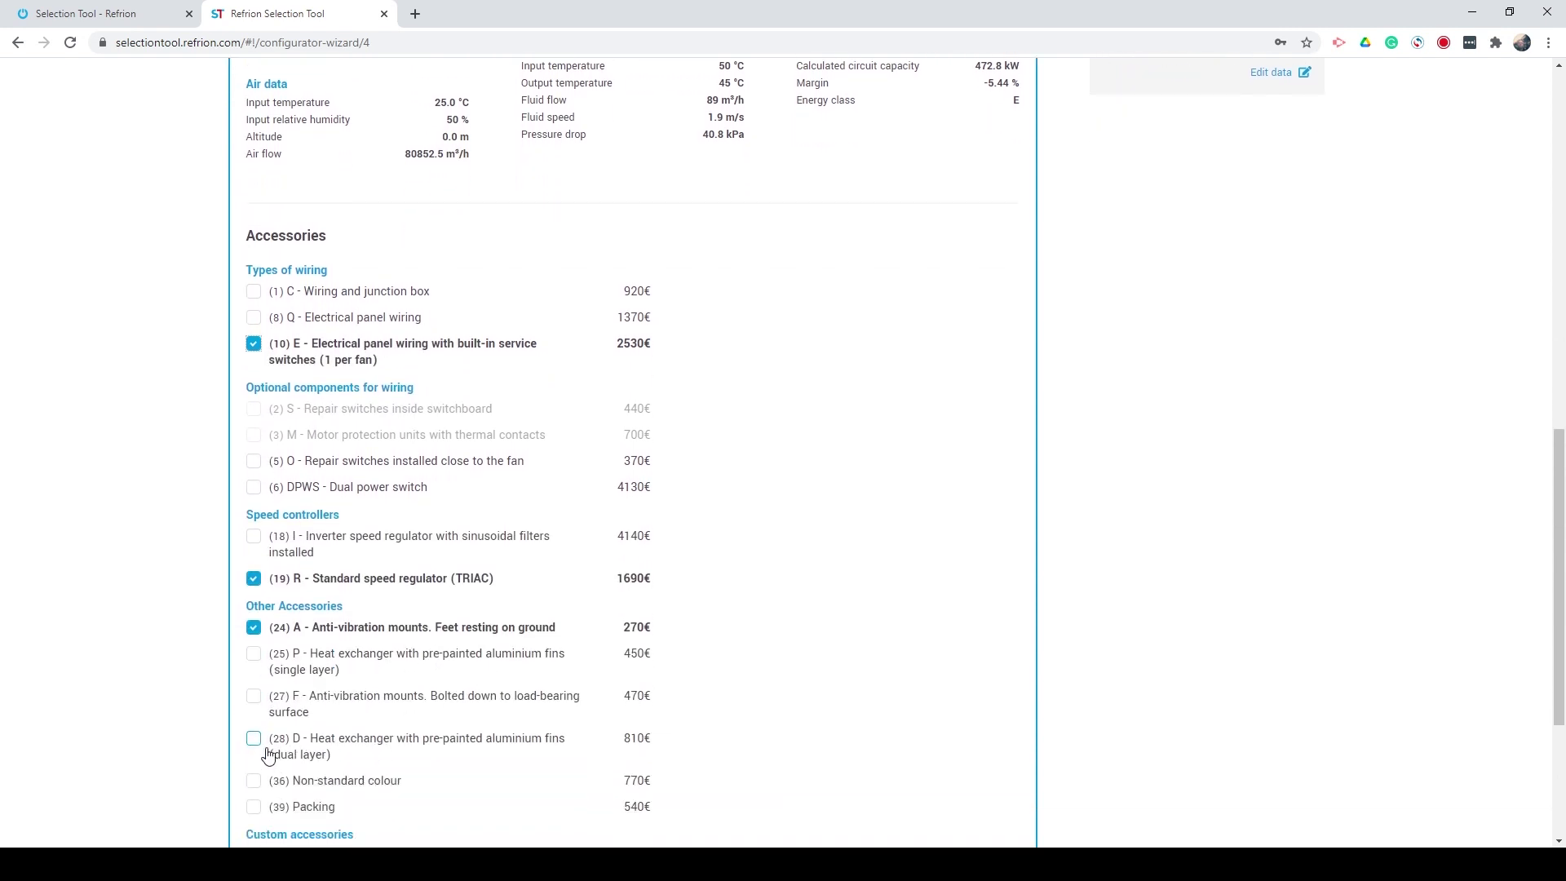
click(253, 653)
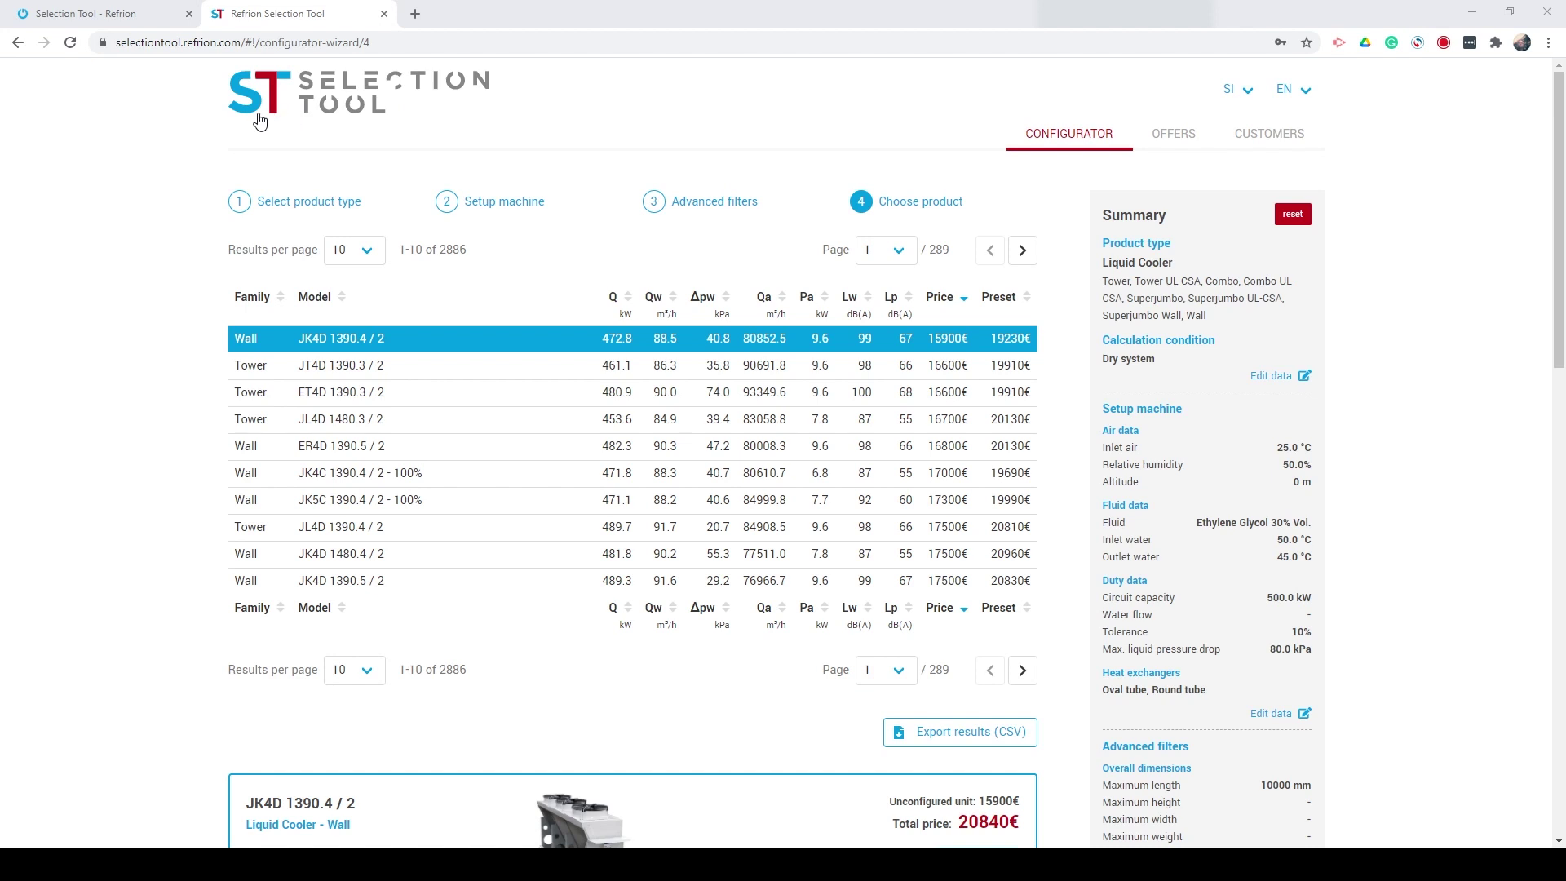
Step: Return to the product type selection, change the unit type to Air Cooled Condenser, and continue to the machine setup with Dry system
click(292, 211)
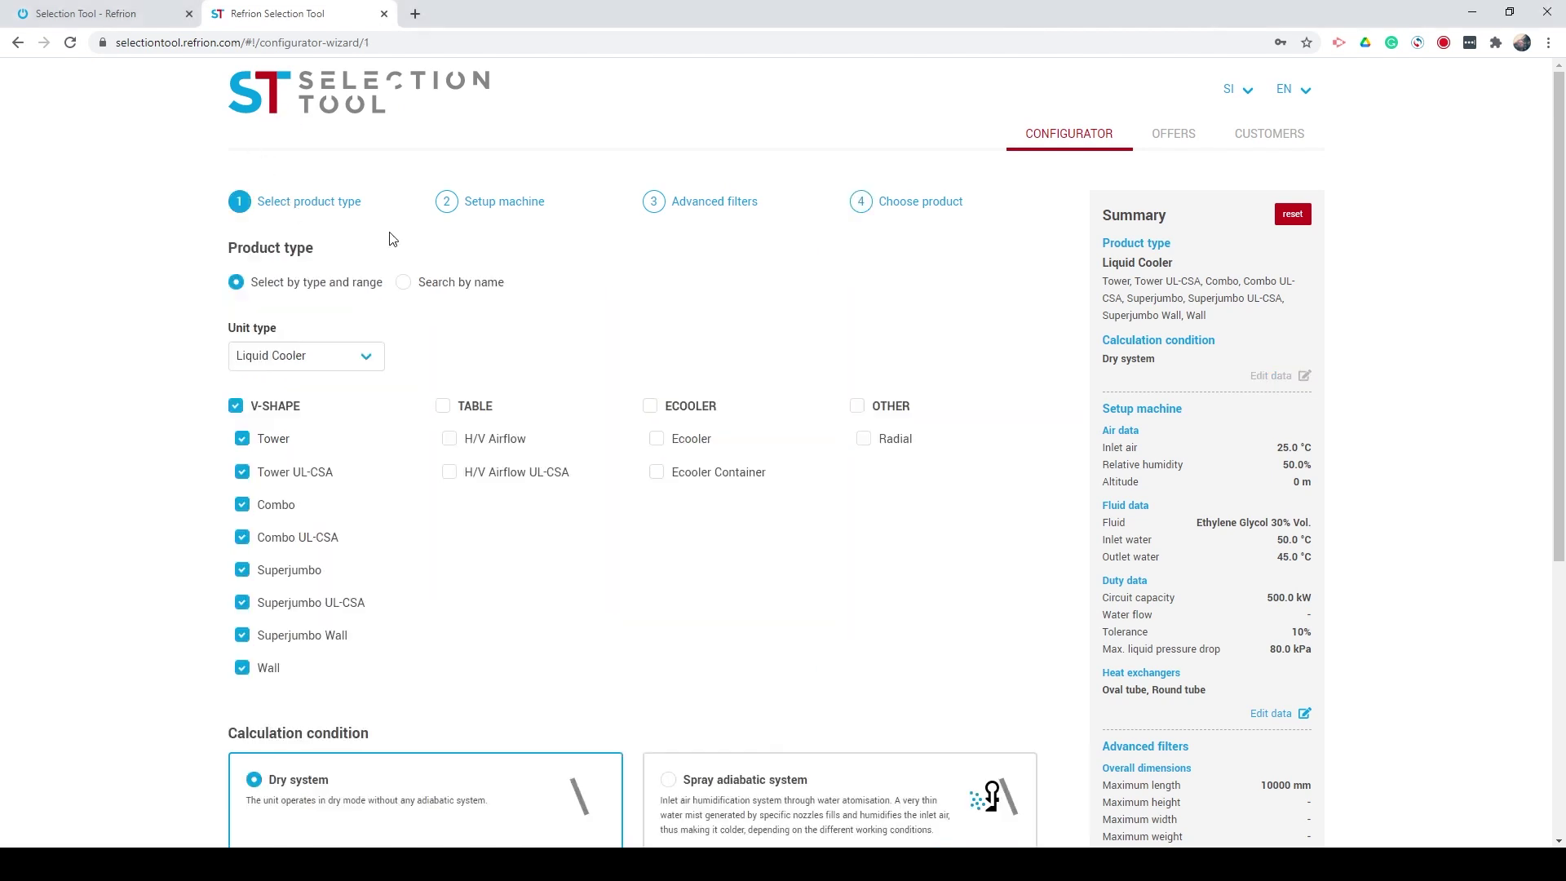
click(367, 361)
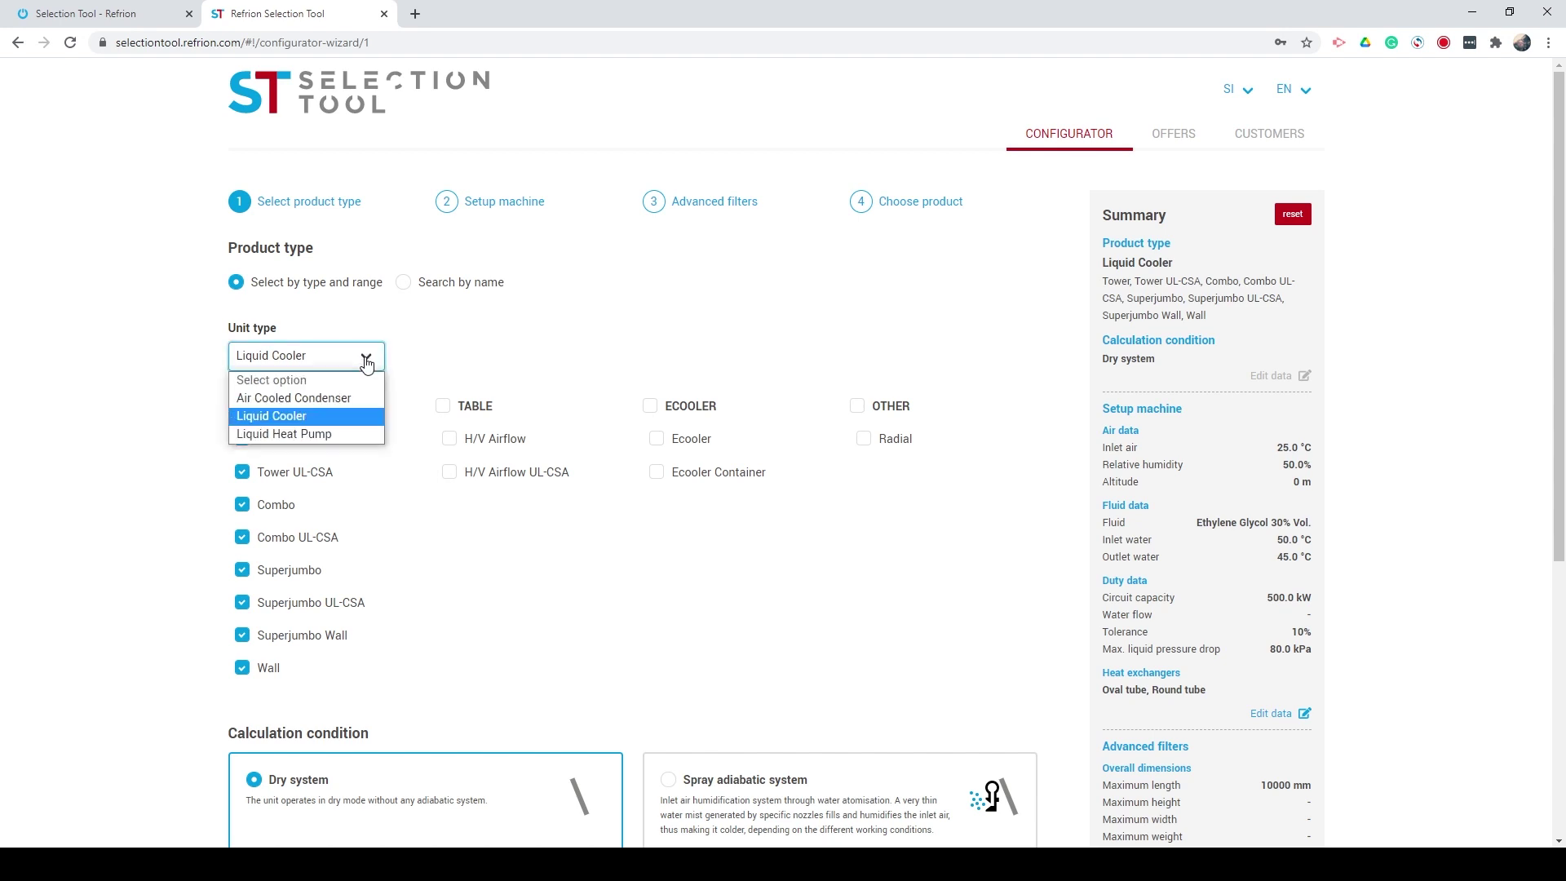
click(365, 394)
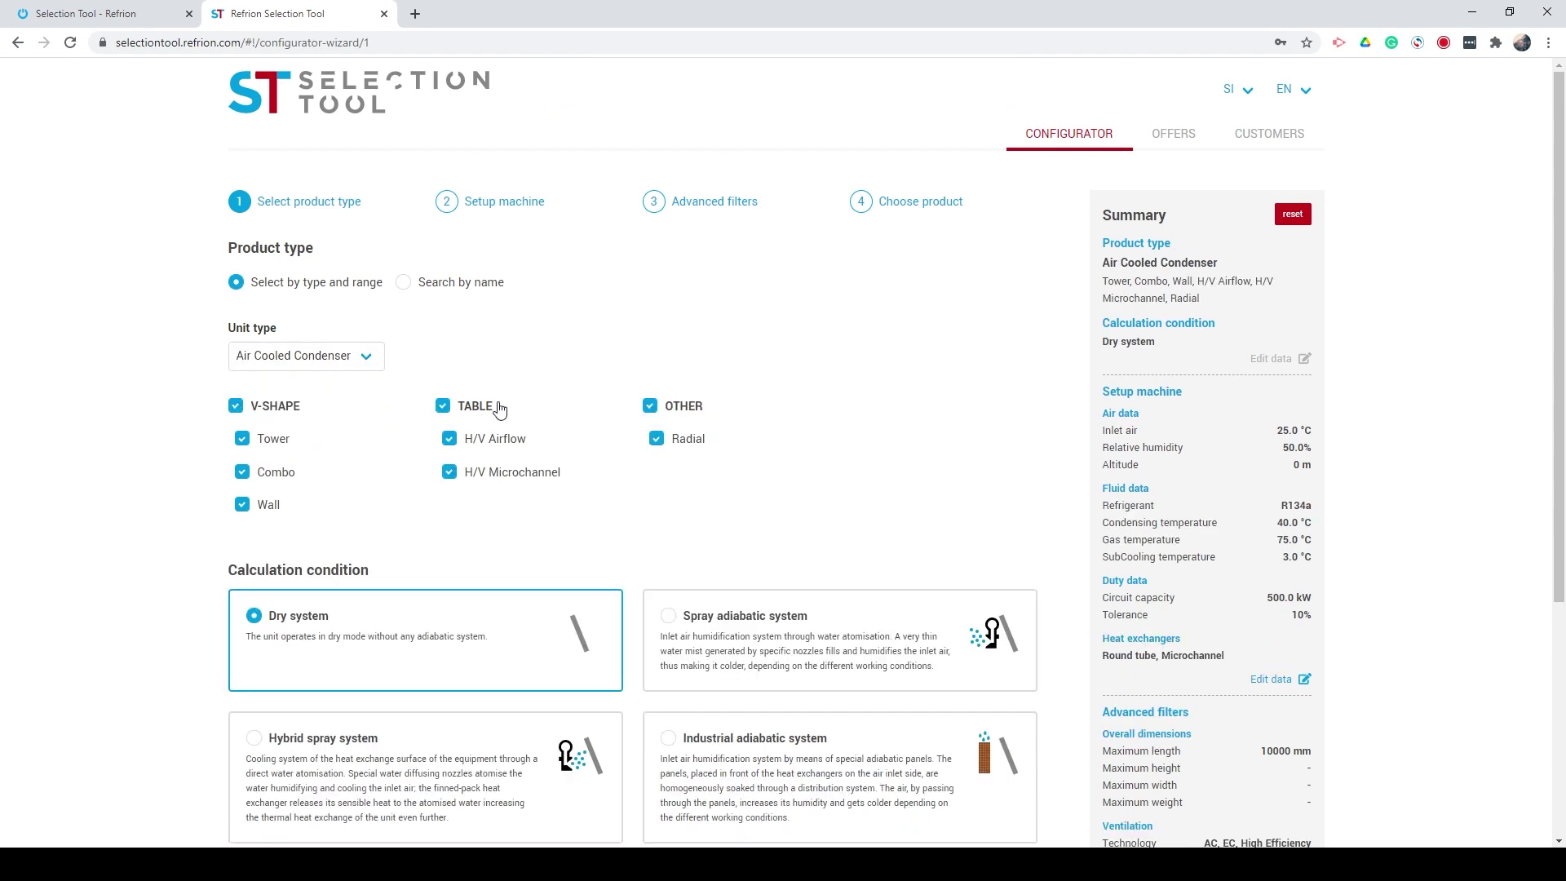
scroll(1073, 559, down, 2)
click(996, 571)
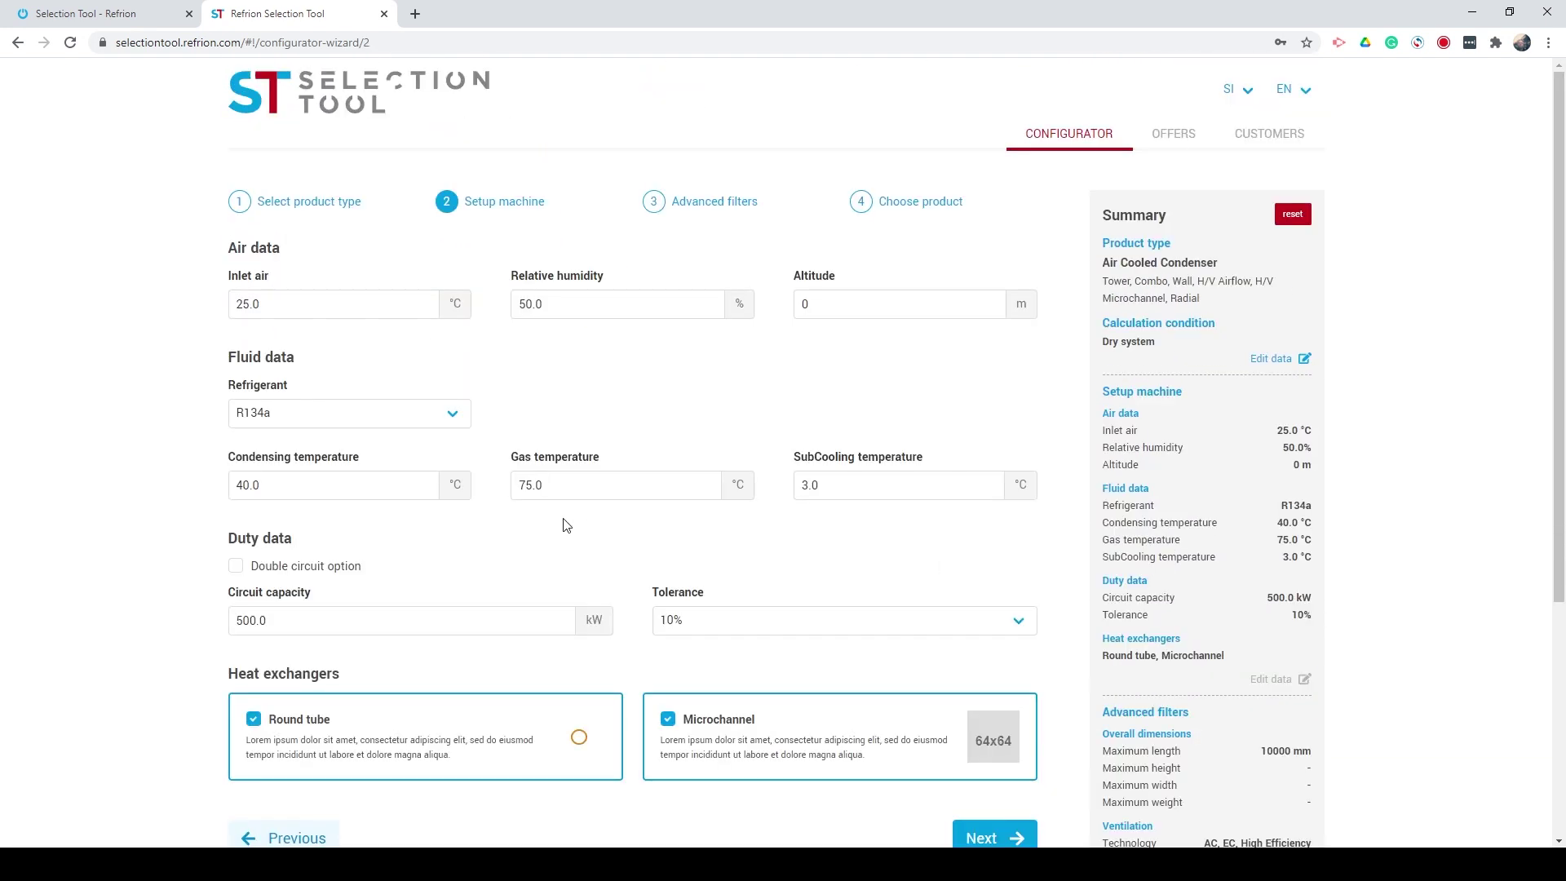
Step: Set the refrigerant to R410A, and briefly enable the double circuit option before disabling it again
click(449, 416)
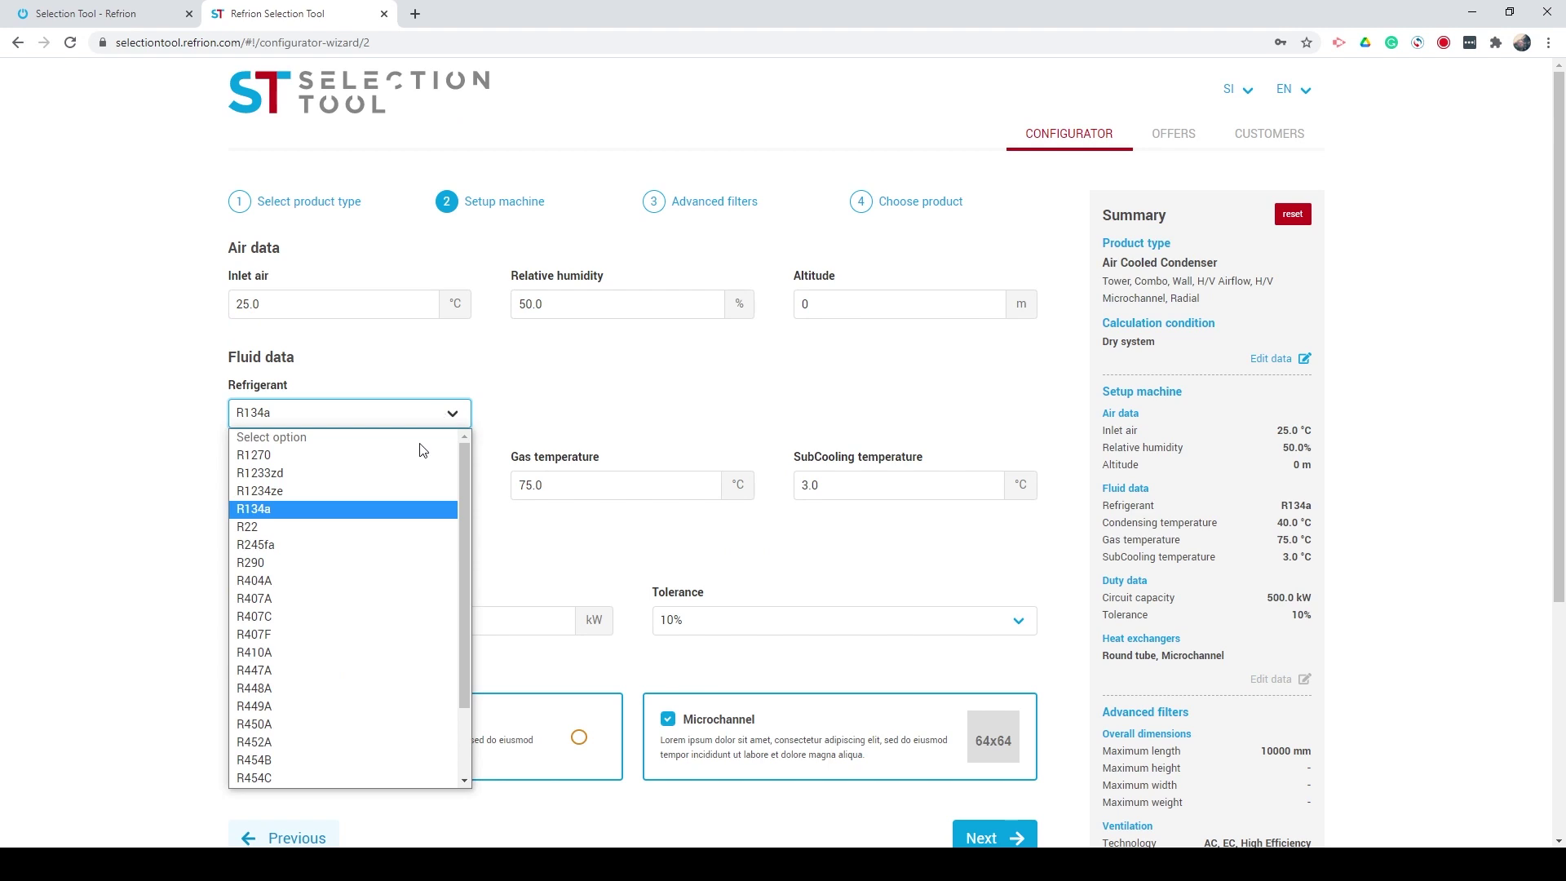
click(365, 655)
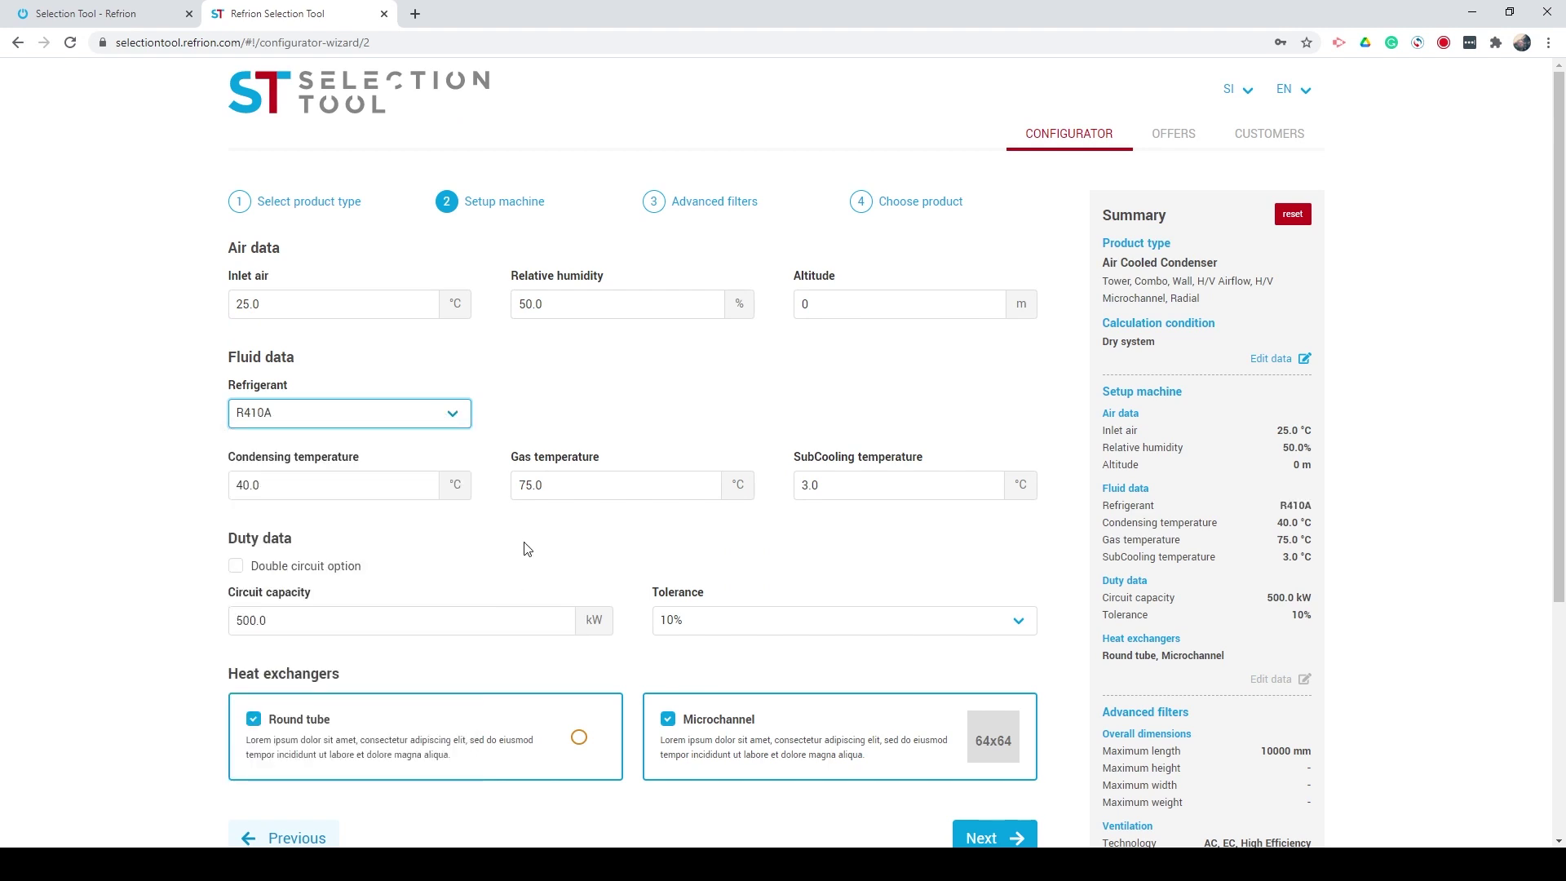
click(235, 568)
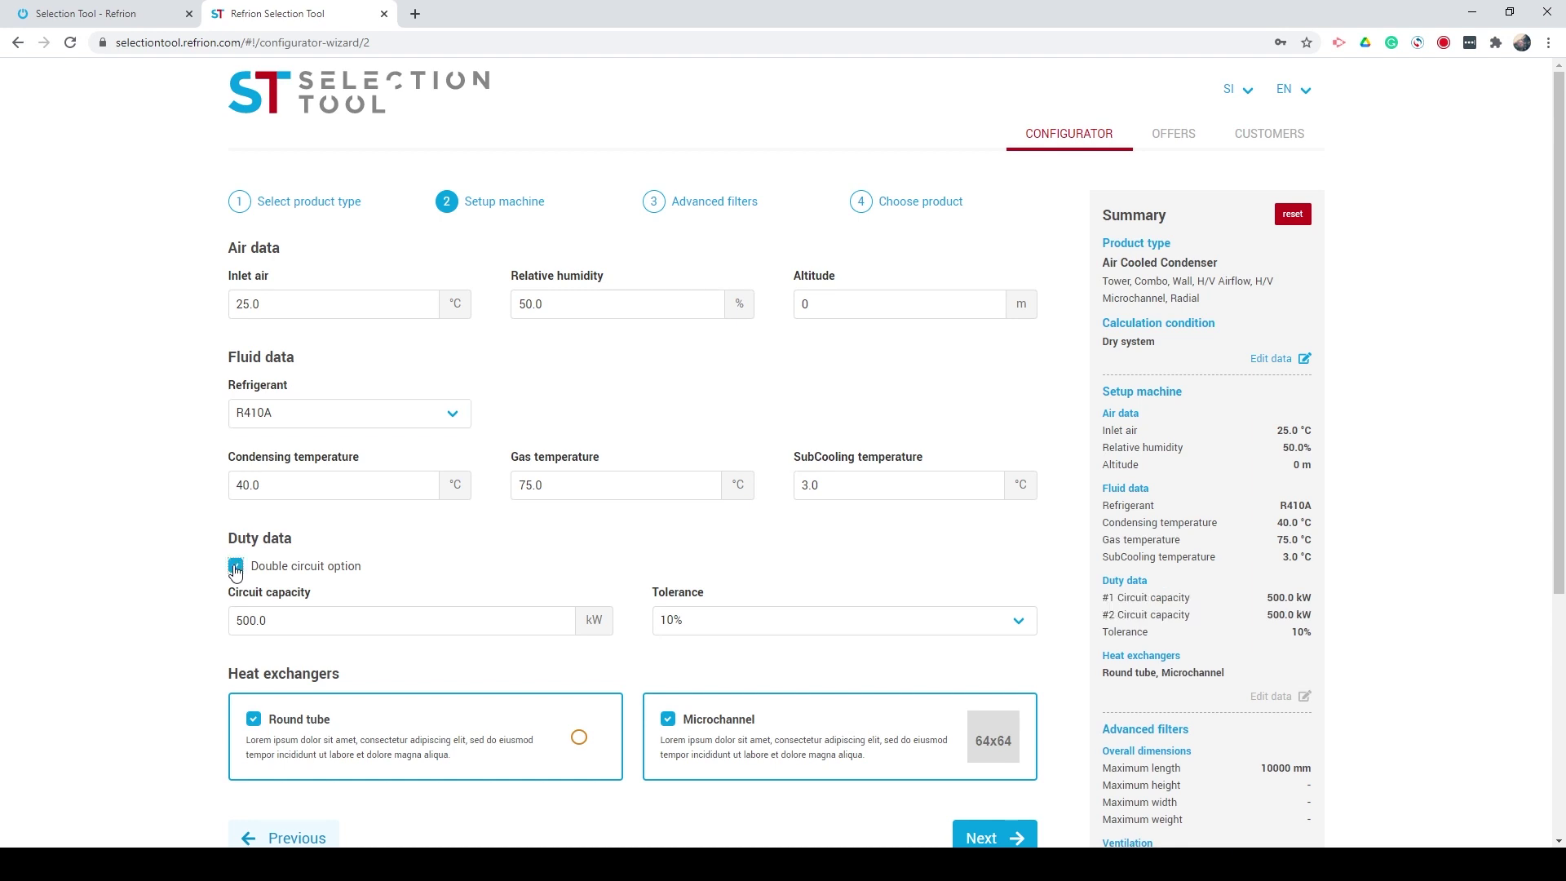
click(235, 569)
Step: Continue through the advanced filters, calculate the air cooled condensers, and select H/V Airflow model KB4D 2380.3 / 4
scroll(981, 586, down, 5)
click(995, 522)
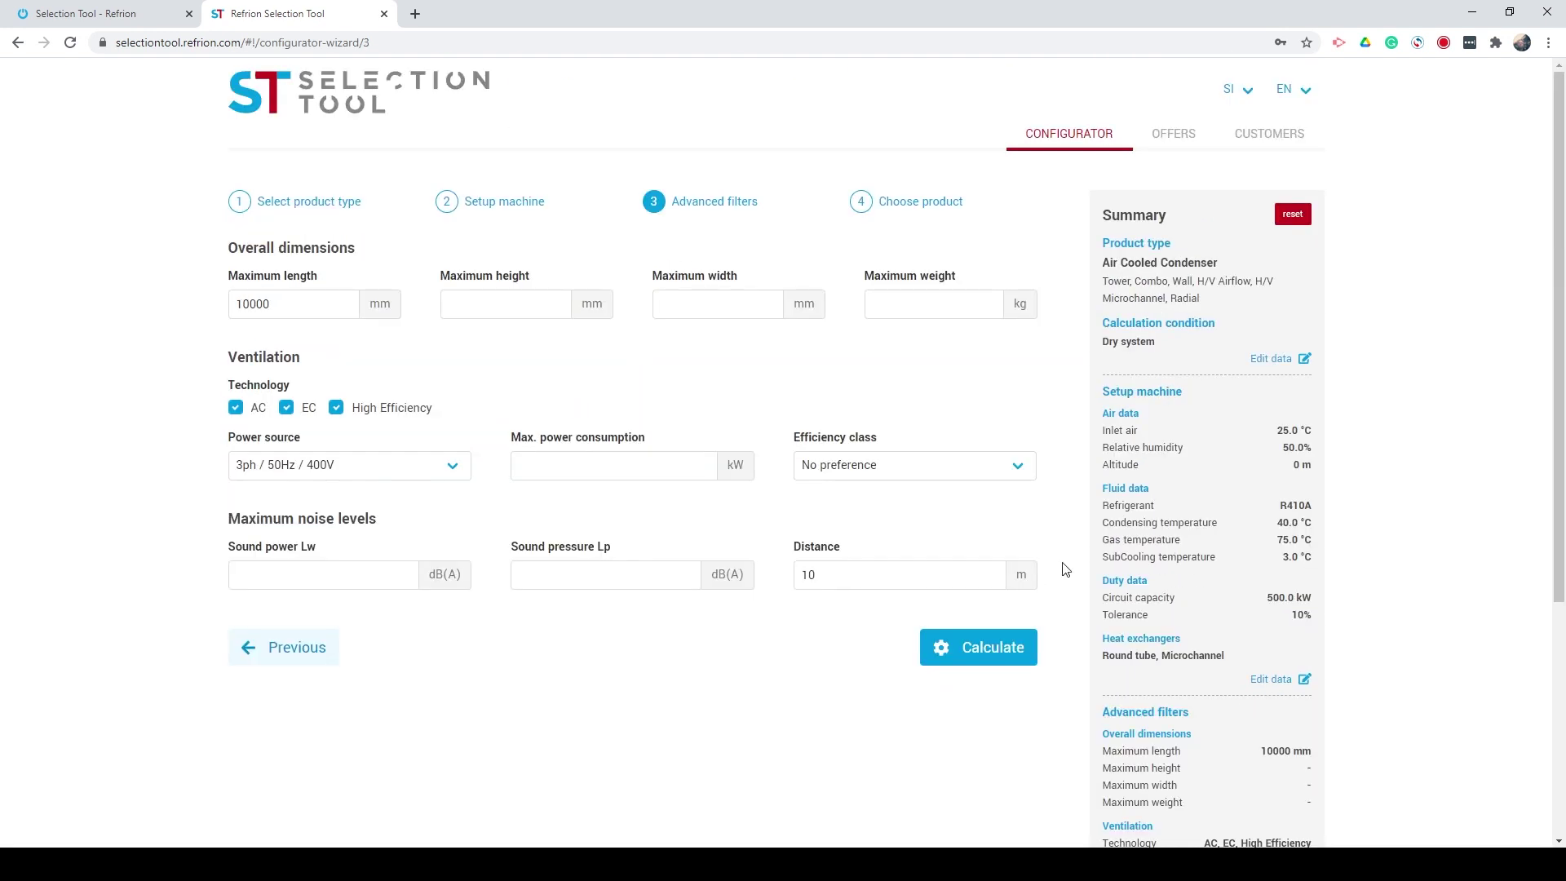
click(972, 653)
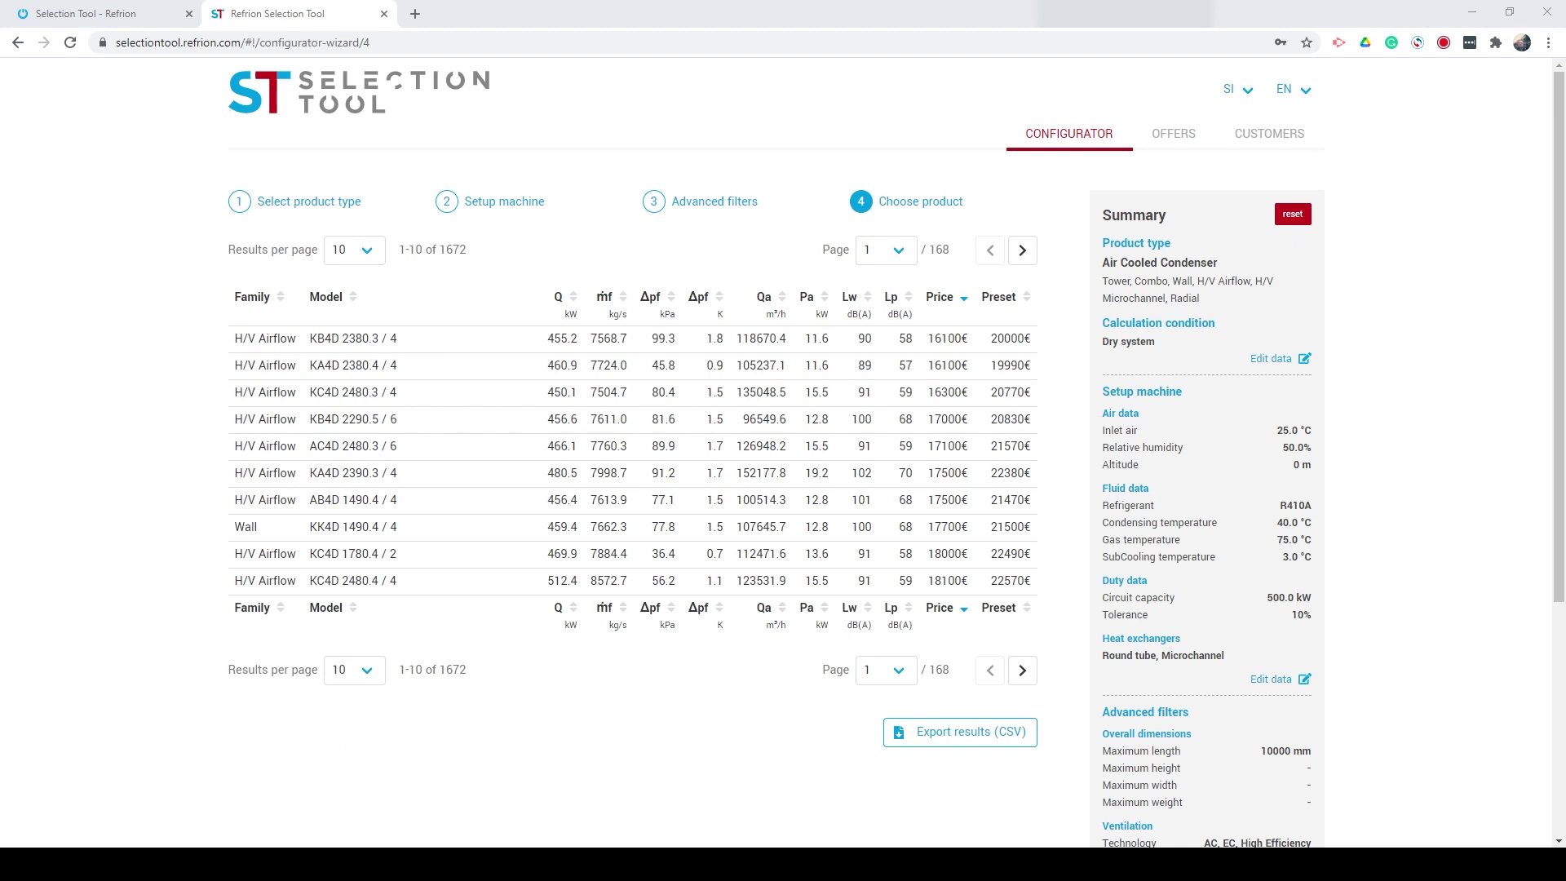
click(448, 344)
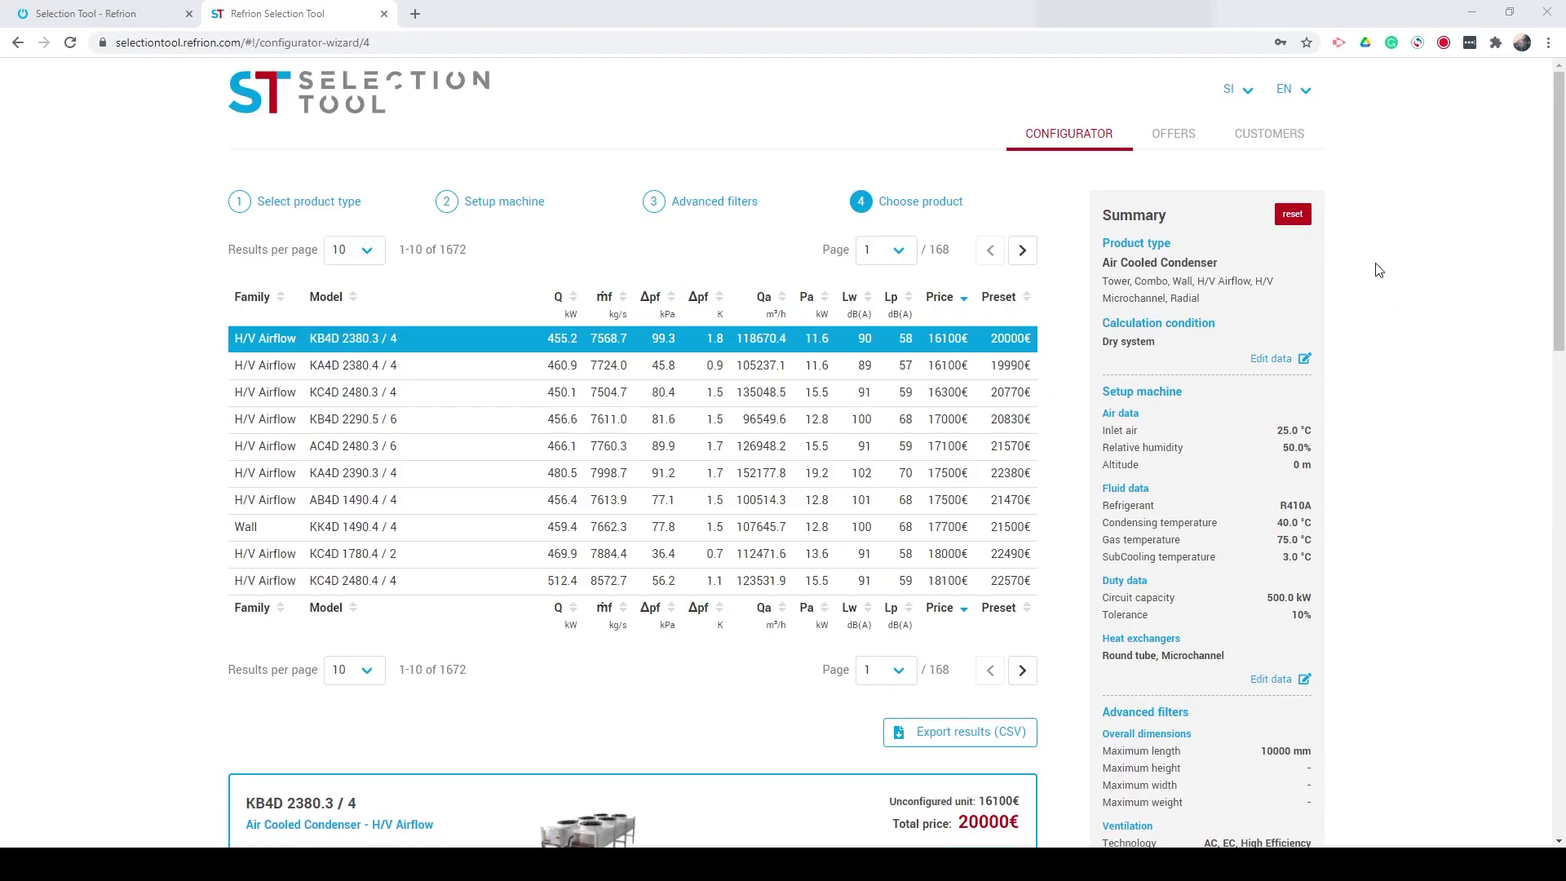
Step: Return to the product type selection, change the unit type to Liquid Cooler, and keep only the TABLE series selected
click(317, 206)
click(367, 359)
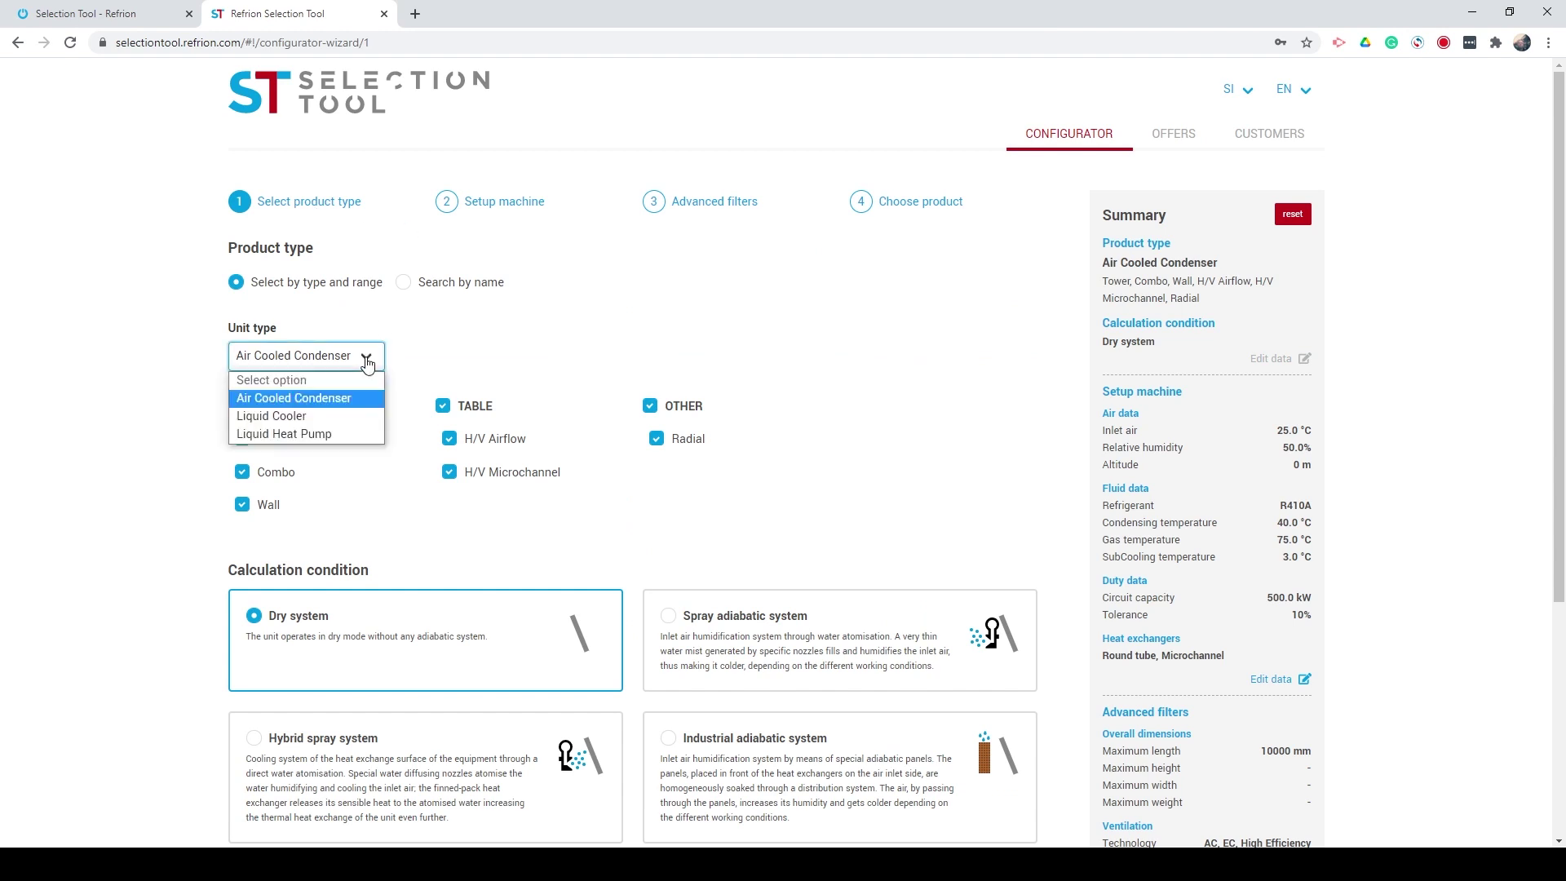
click(329, 422)
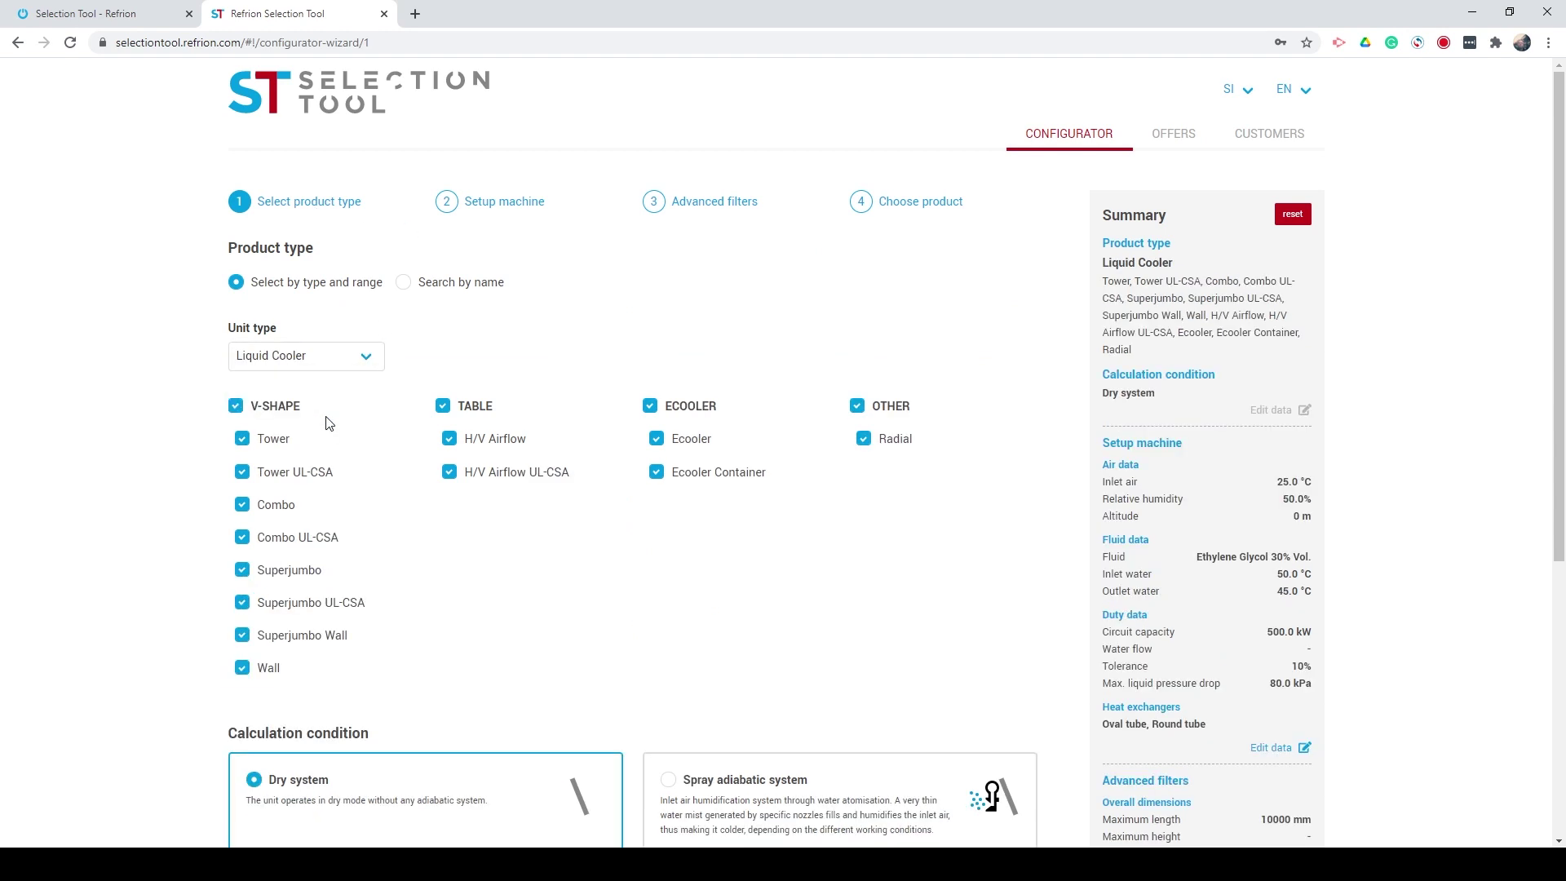
click(236, 410)
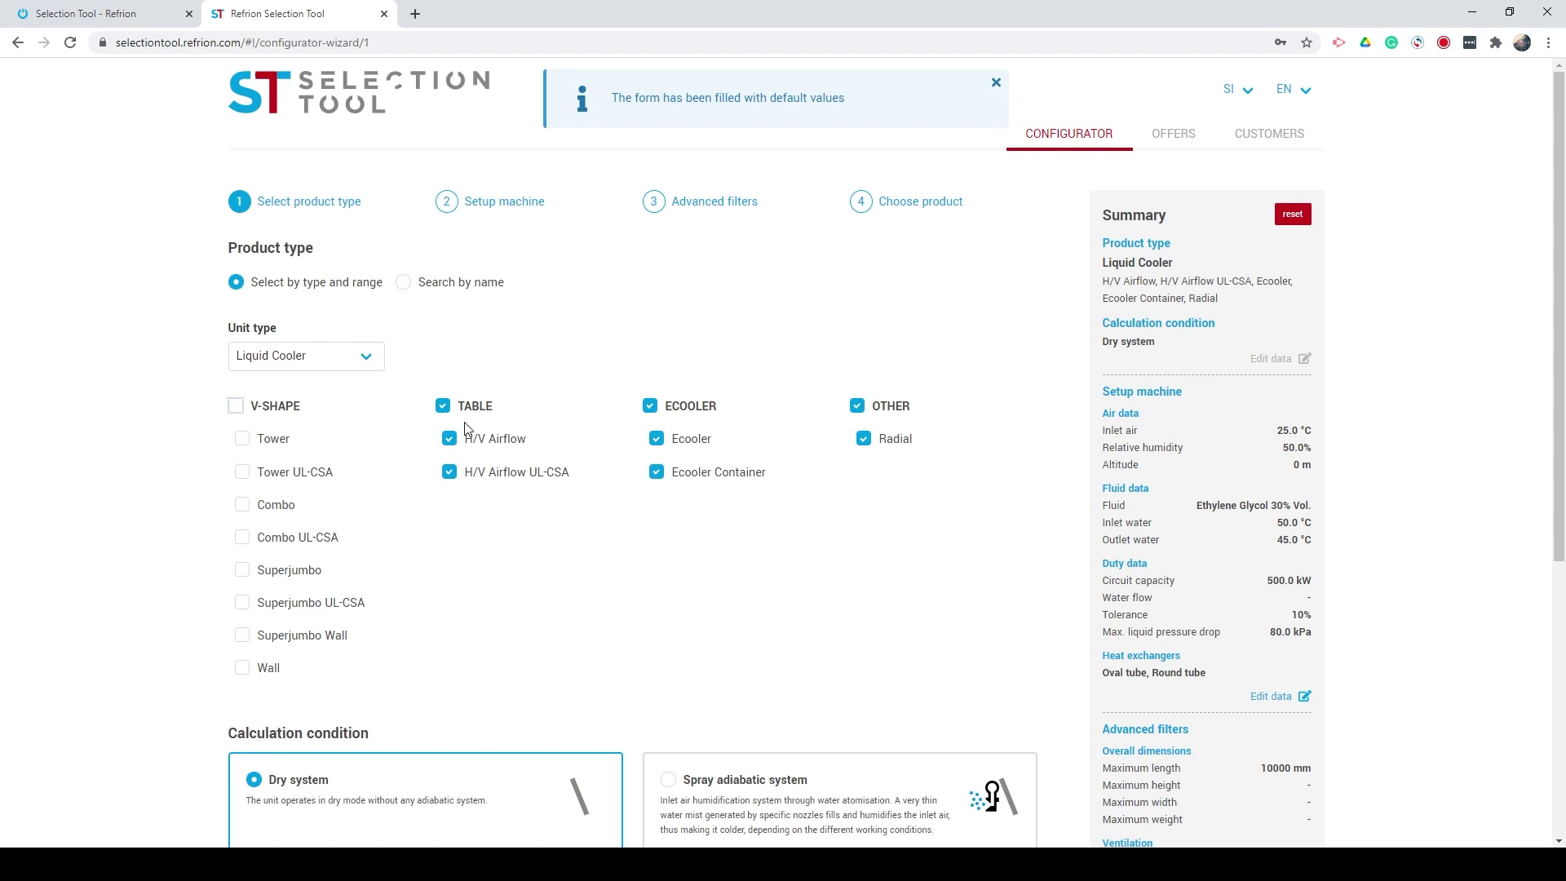
click(650, 406)
click(863, 408)
Step: Choose Spray adiabatic system as the calculation condition and continue to the machine setup
scroll(681, 577, down, 5)
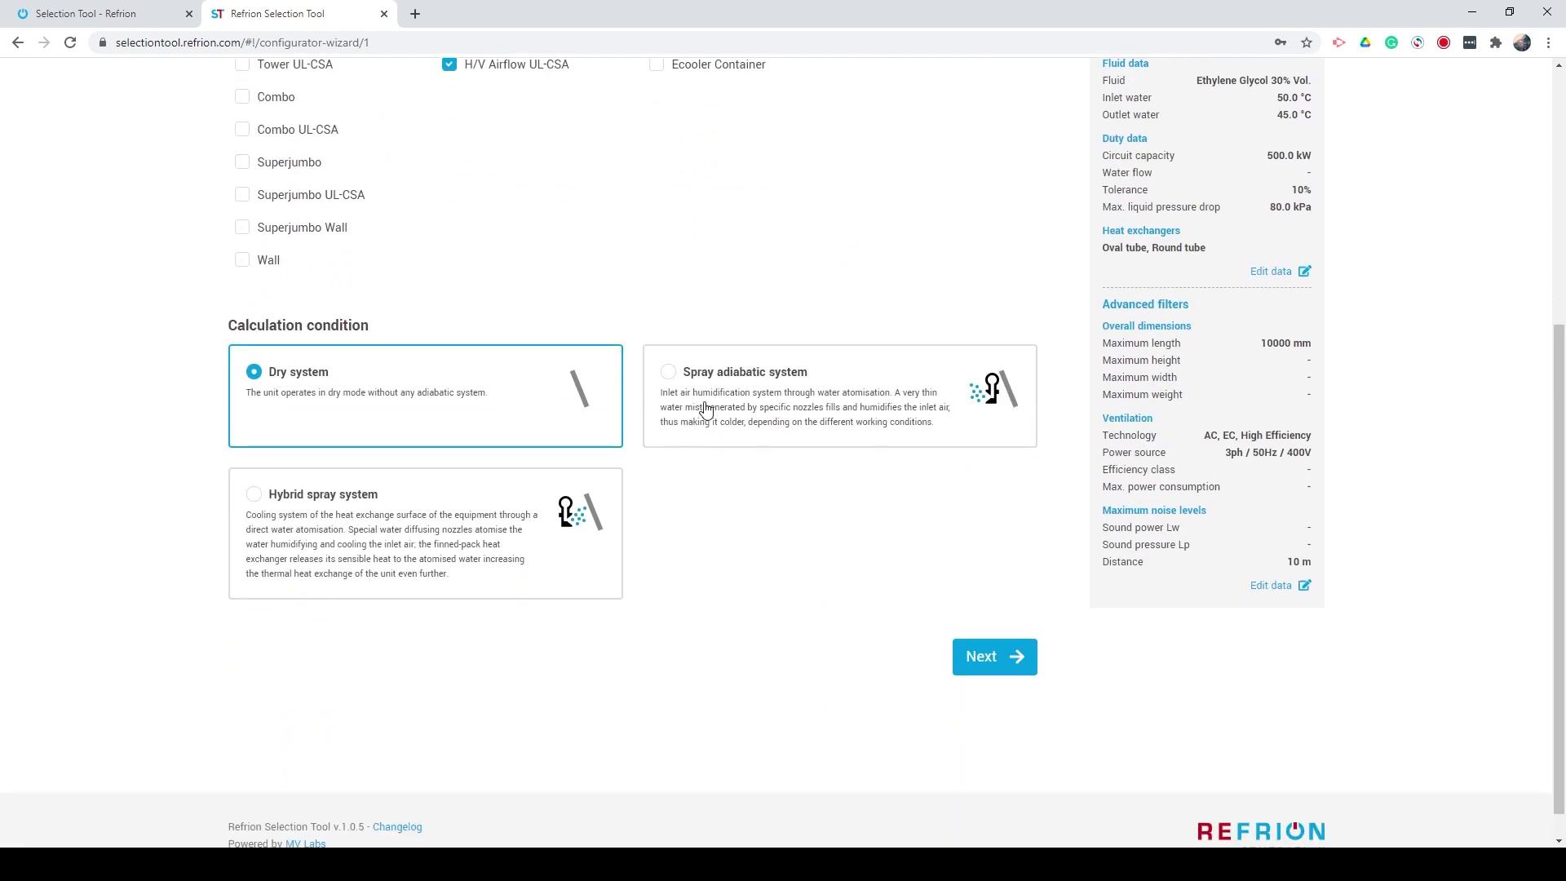
click(718, 375)
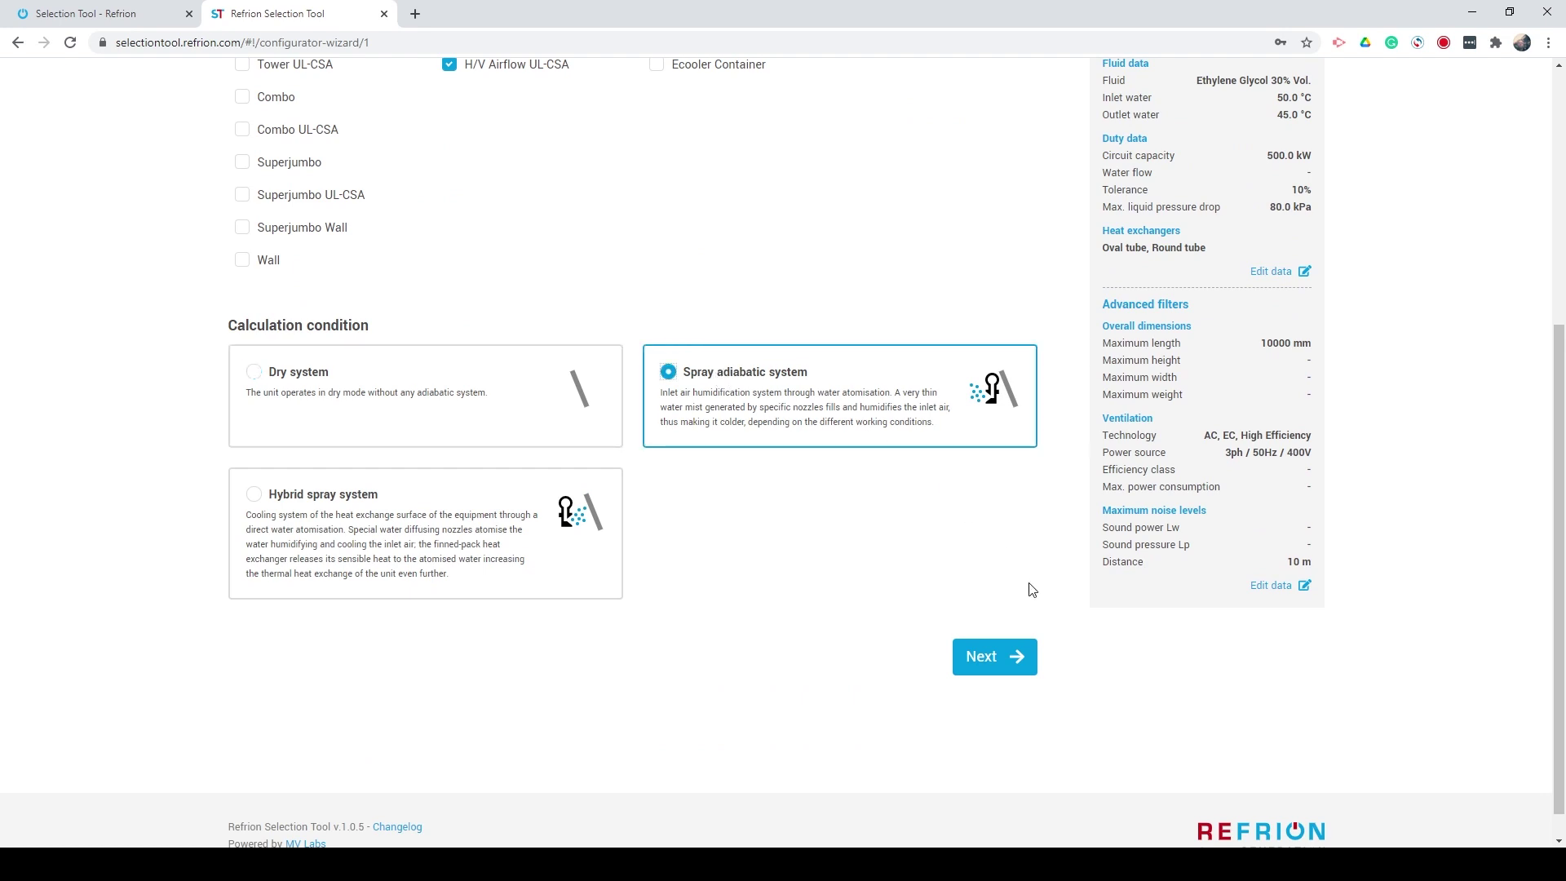
click(1005, 657)
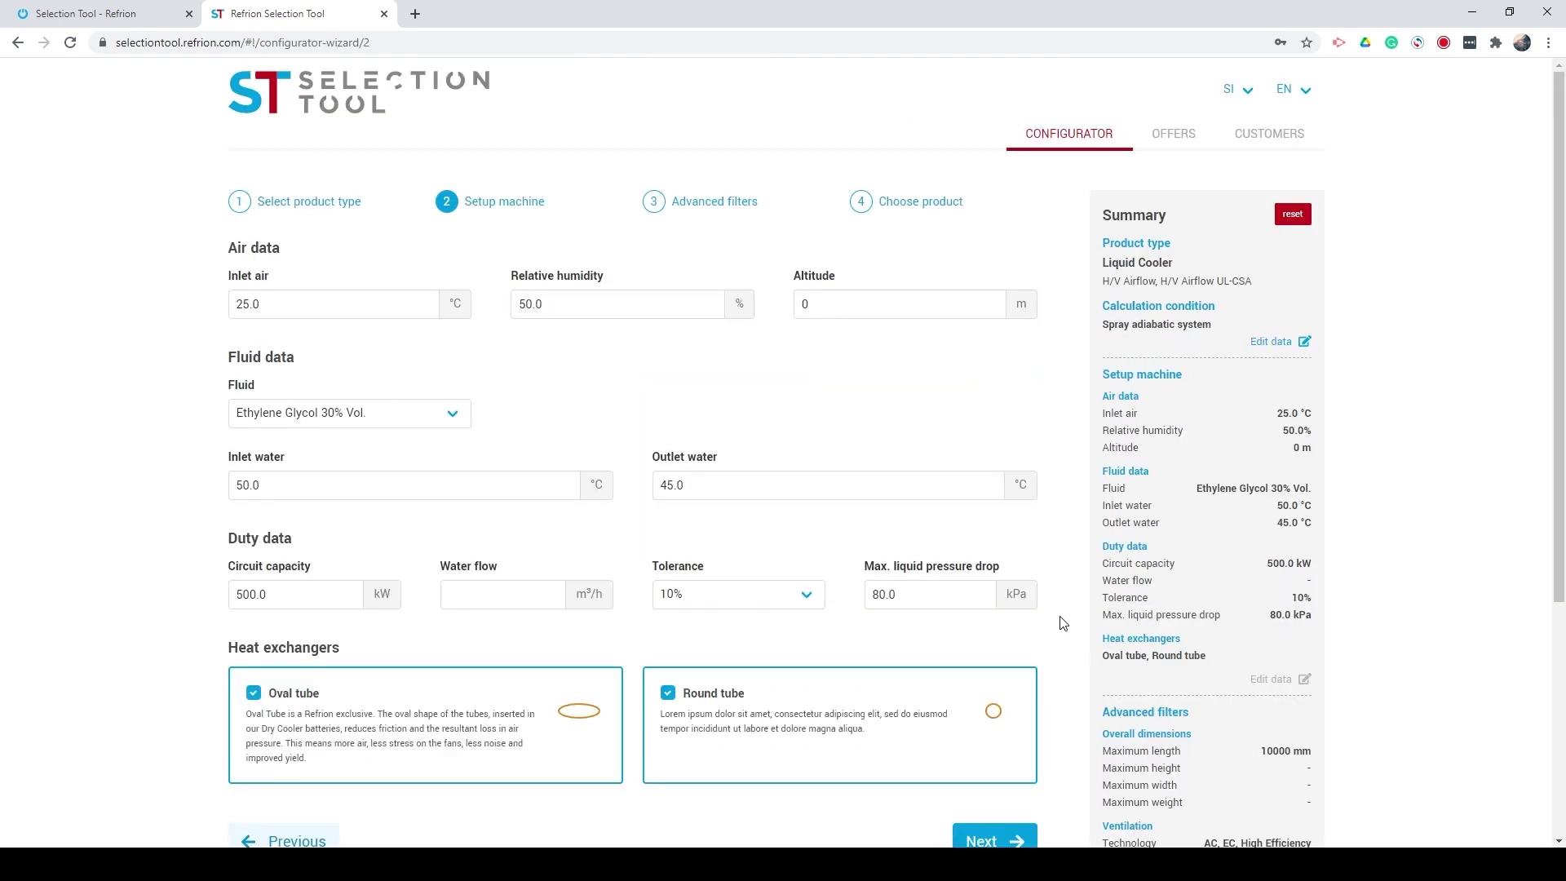
Step: Continue through the machine setup and advanced filters, calculate the liquid coolers, and select H/V Airflow model JB4D 2280.3 / 2
scroll(1063, 623, down, 3)
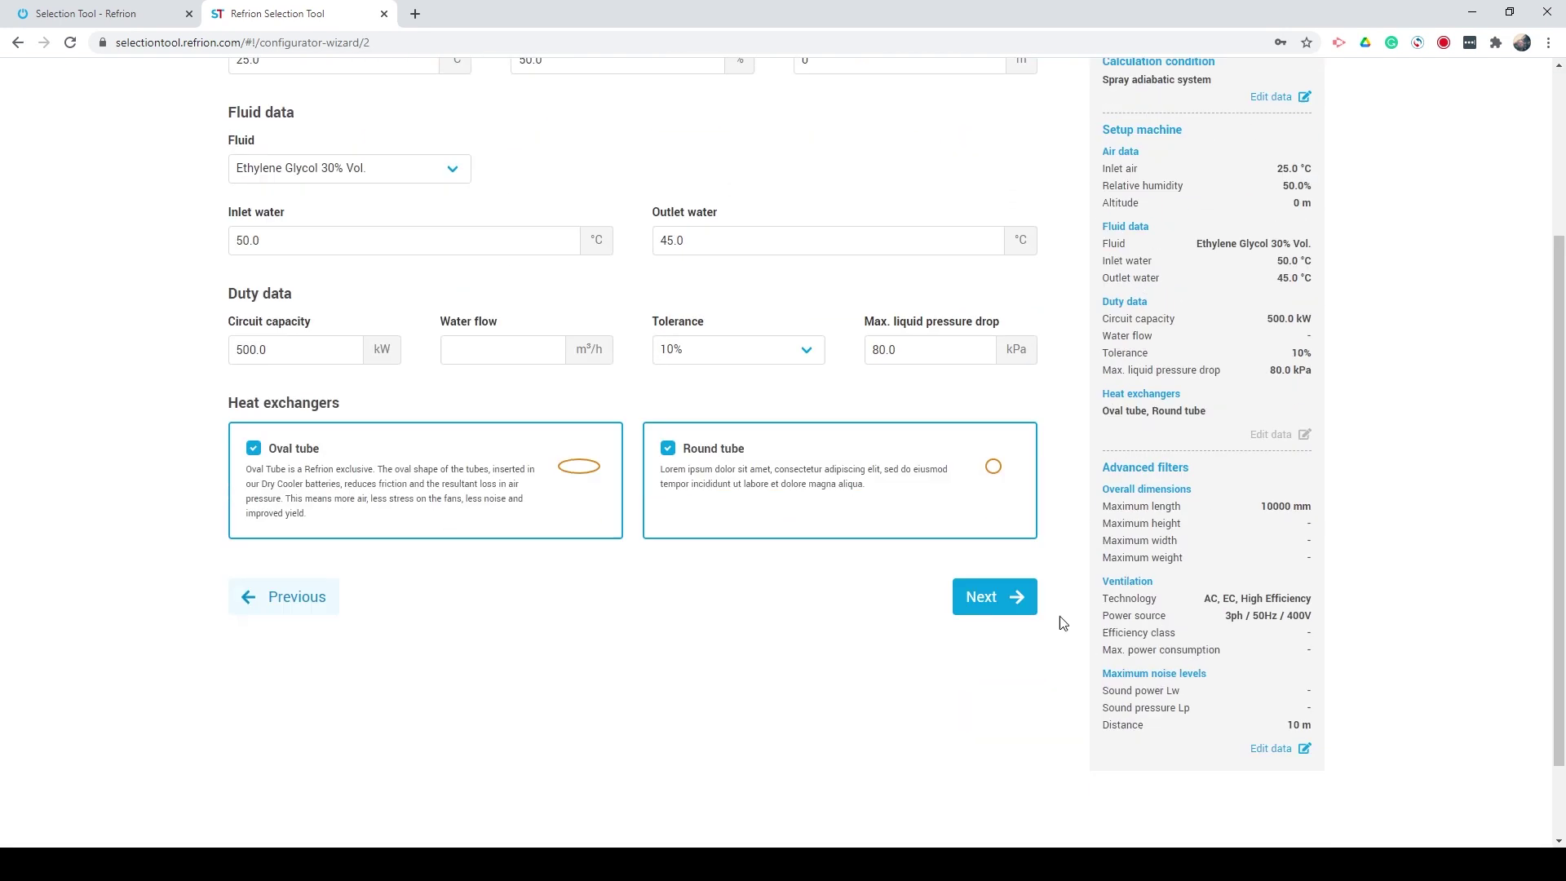
click(1013, 609)
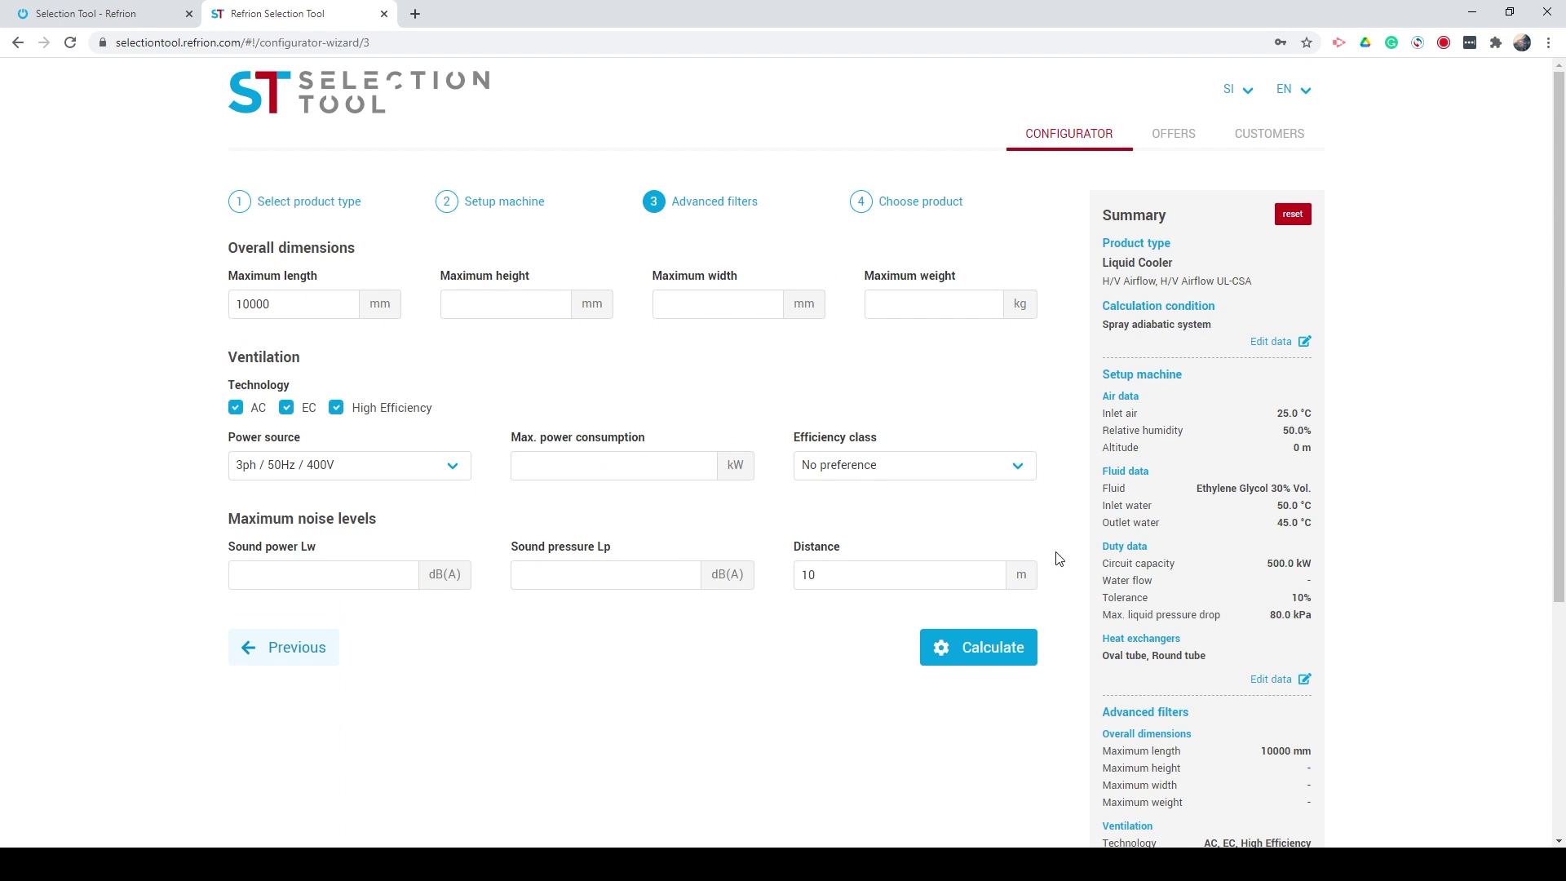
click(1002, 647)
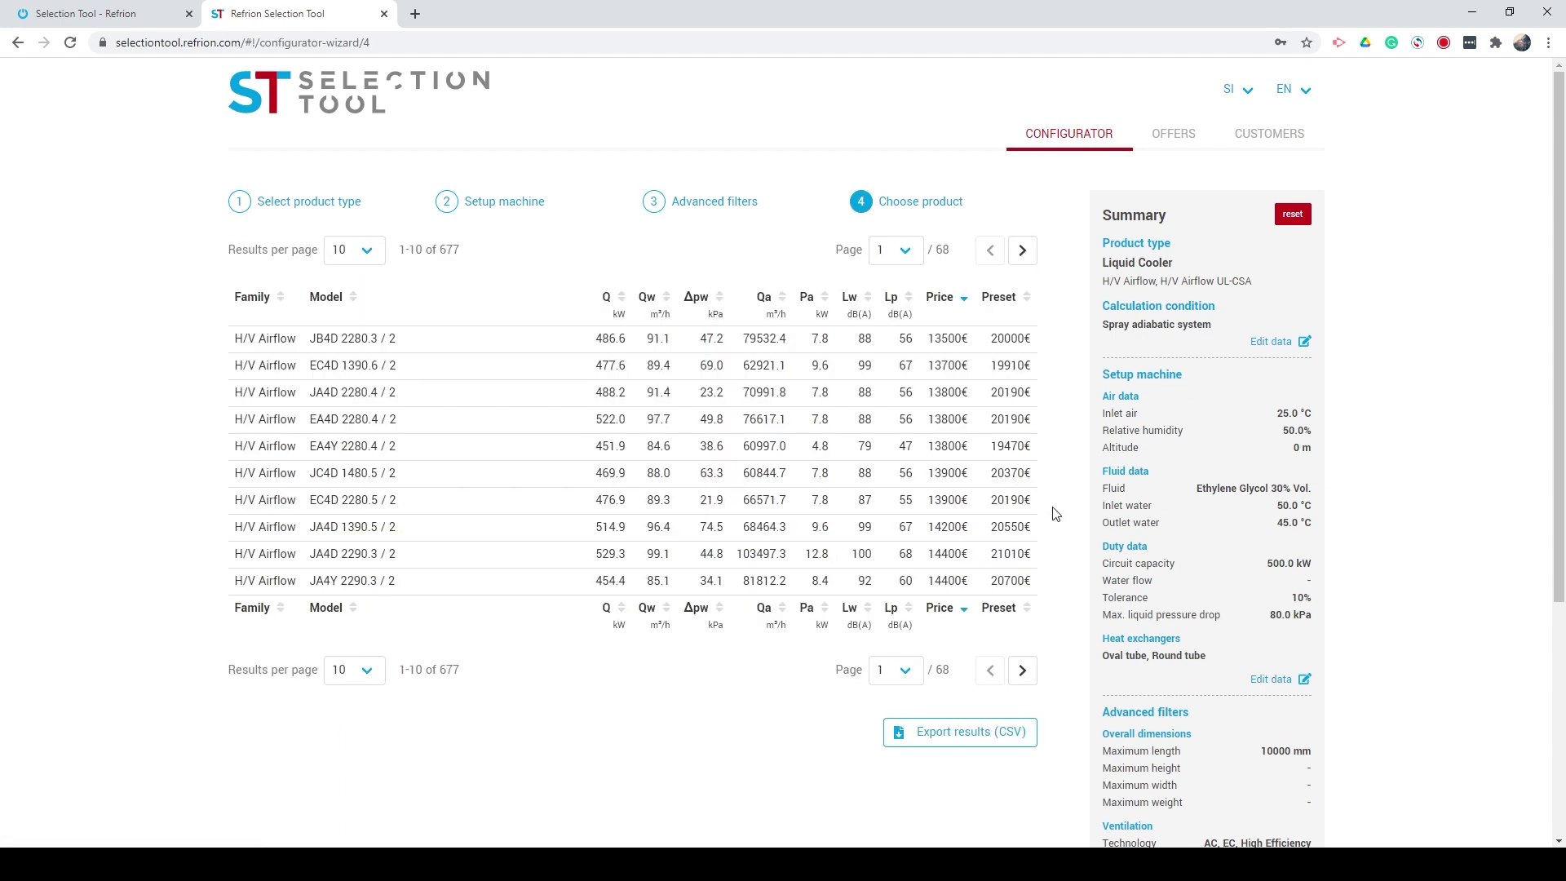
click(359, 338)
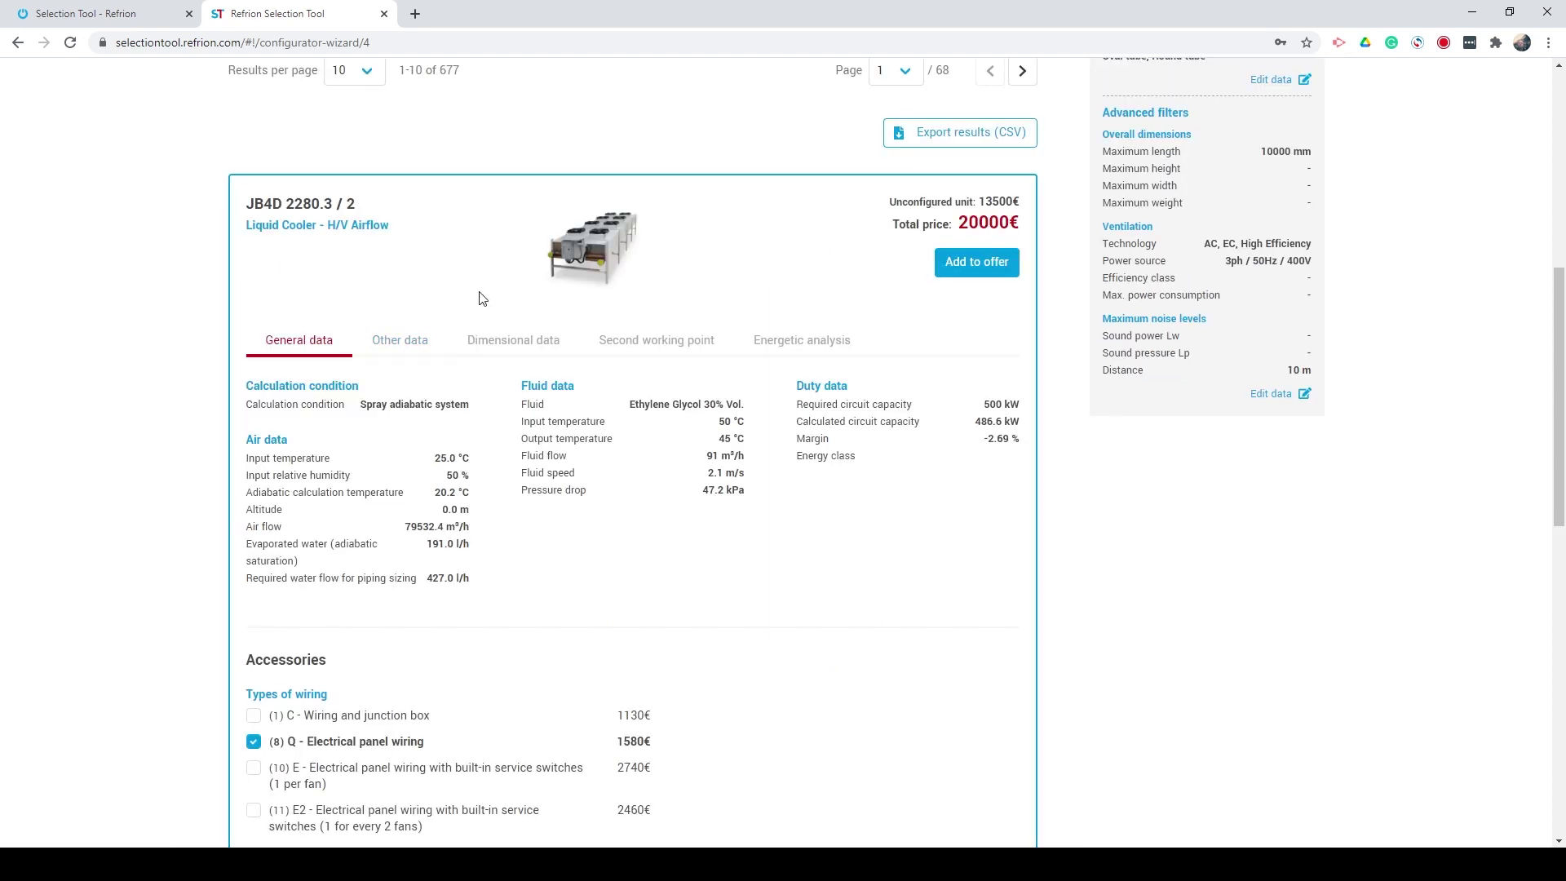
Step: Start adding the selected unit to a new offer named Offer1 and show the available customers
click(976, 269)
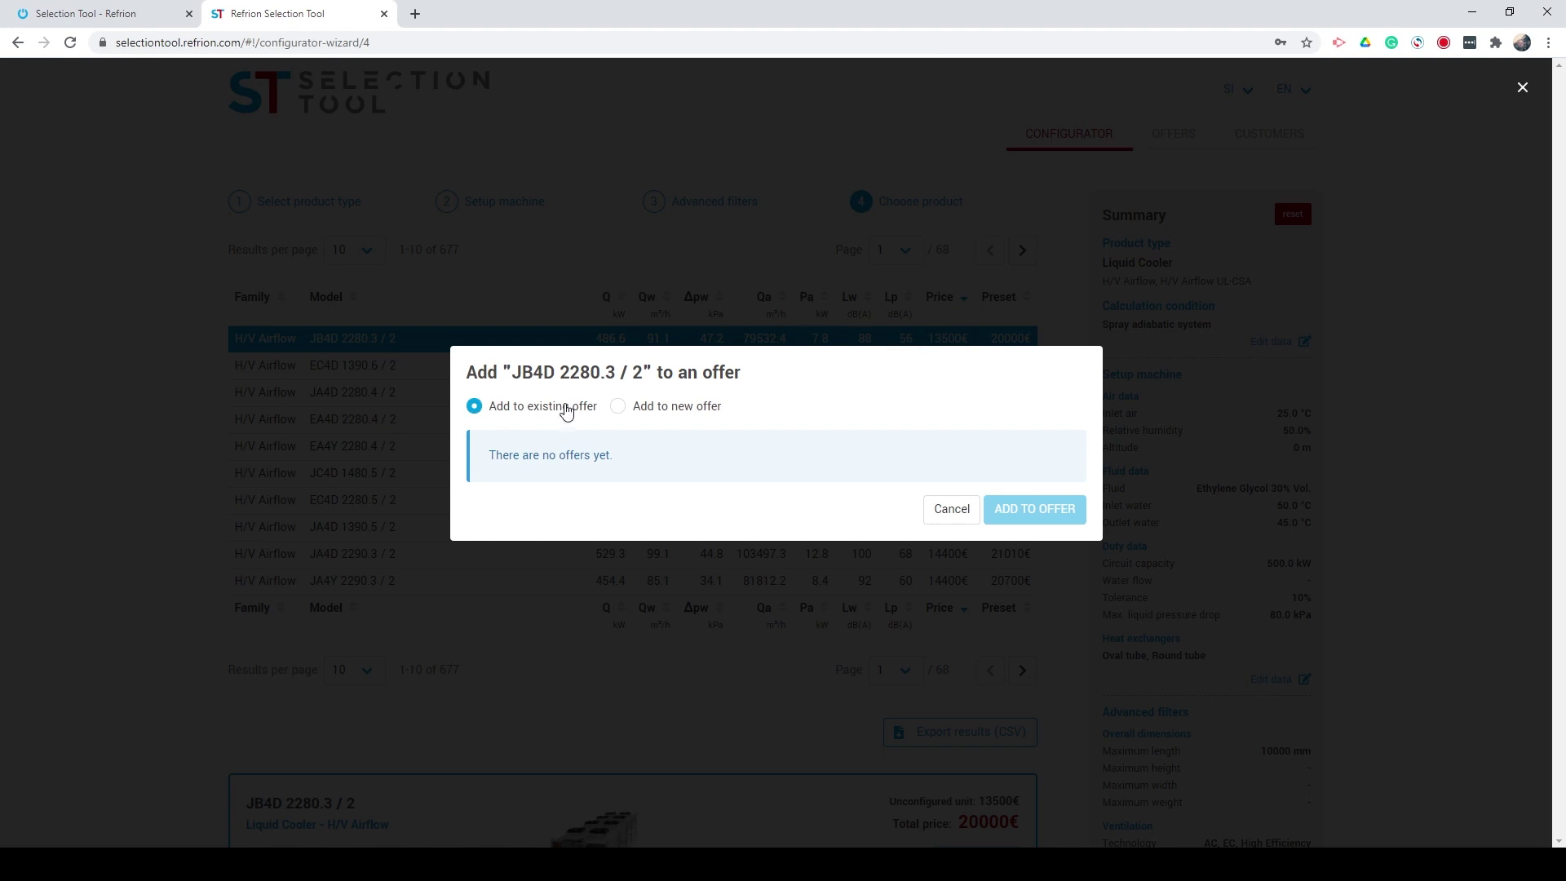
click(648, 414)
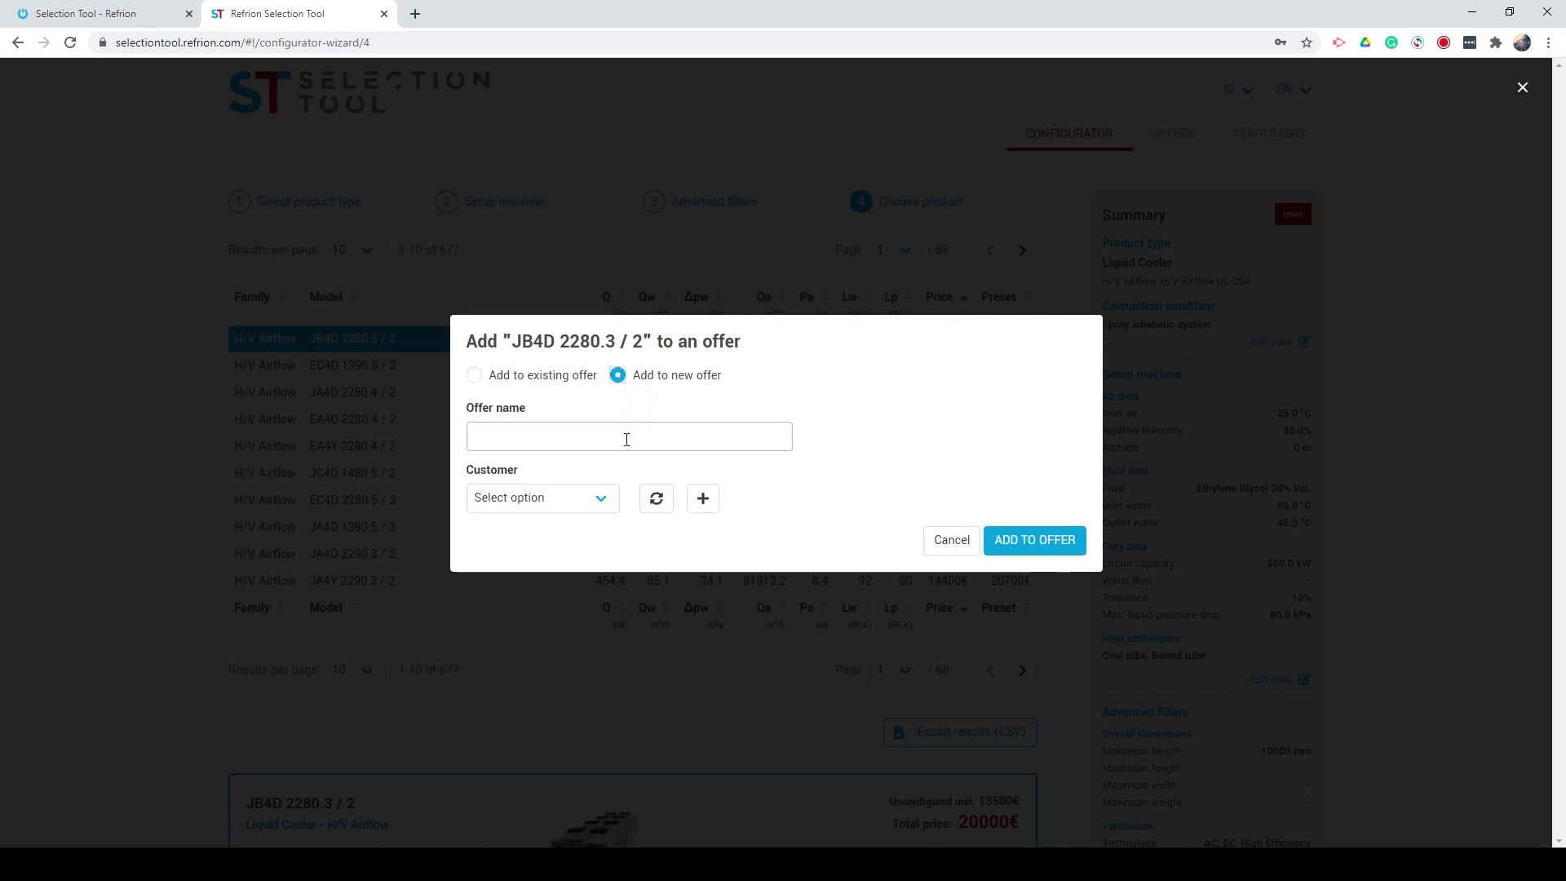
click(627, 440)
text(Offer1)
click(595, 502)
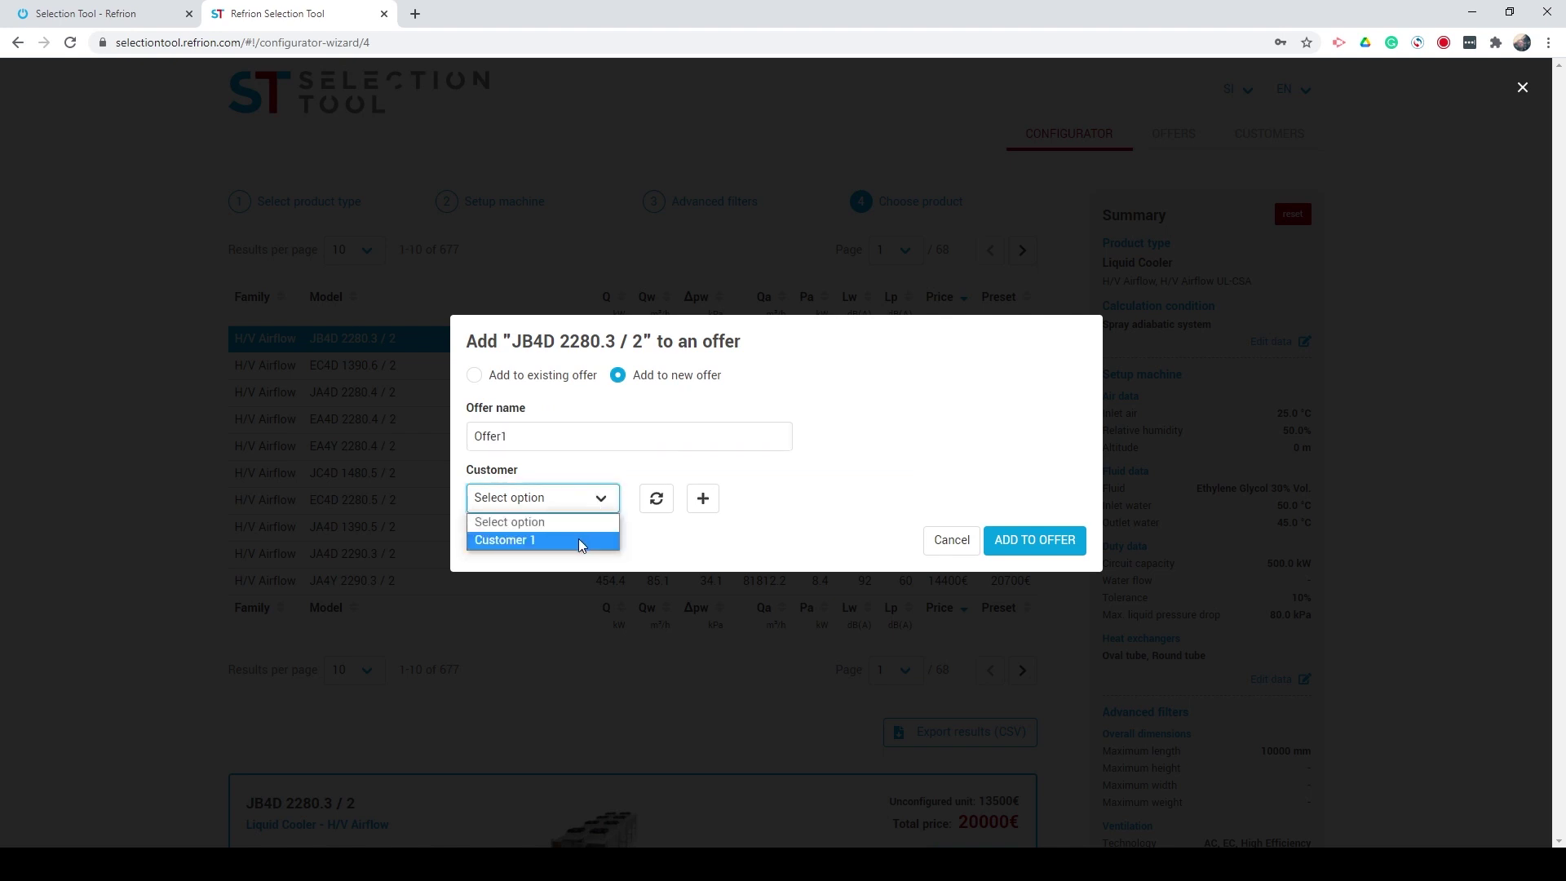
Step: Open the new customer form, look through its fields, and close it without creating a customer
click(702, 508)
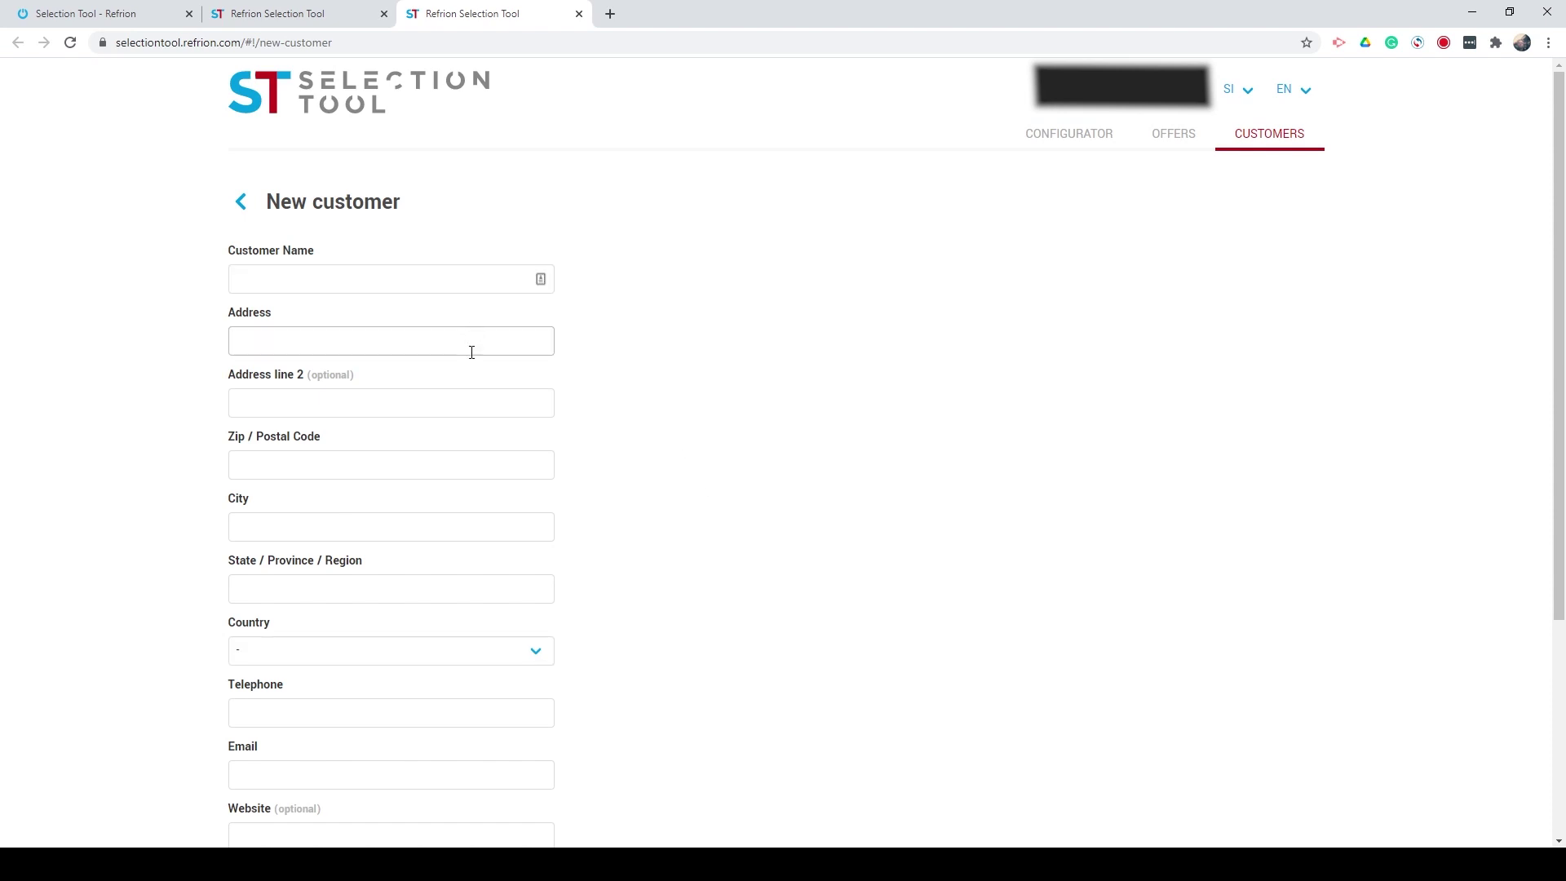
scroll(481, 551, down, 4)
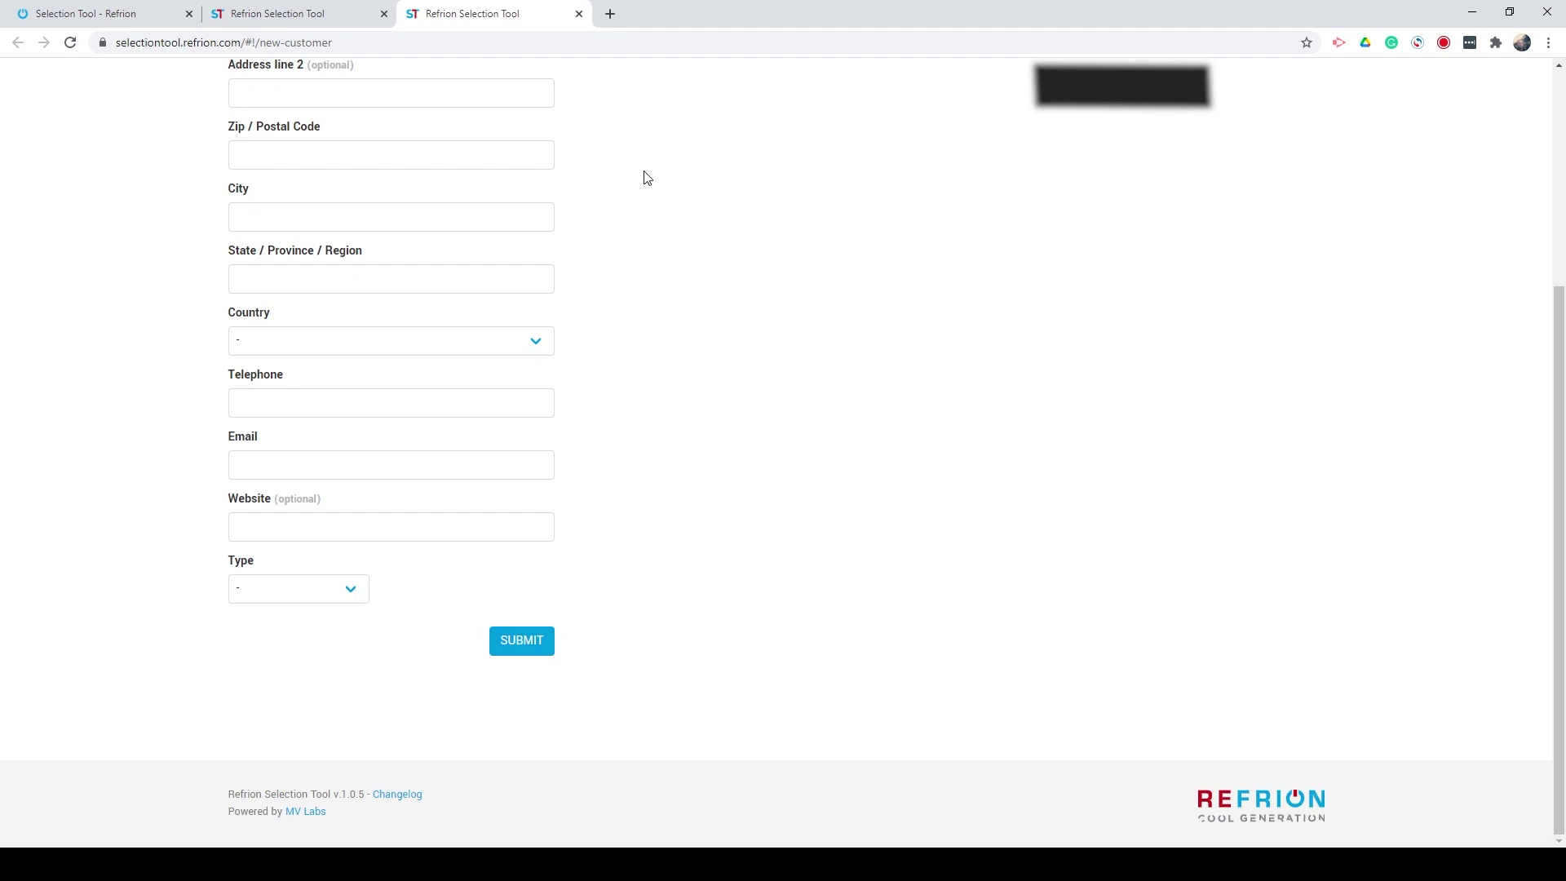
click(579, 14)
Step: Assign Customer 1 to the new offer and add the unit to it
click(604, 502)
click(570, 541)
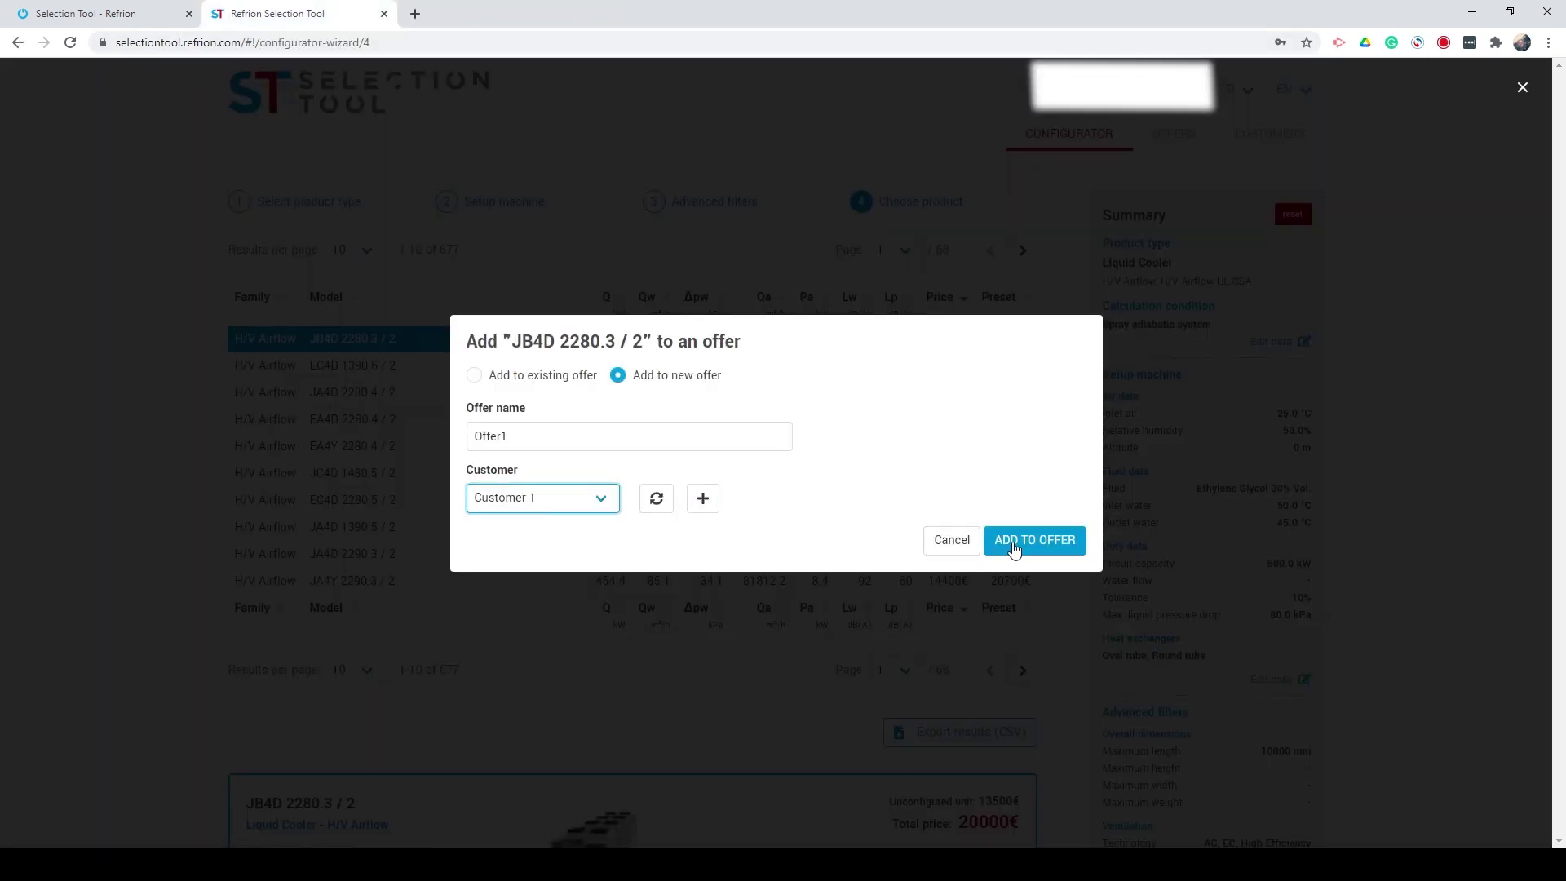
click(1034, 541)
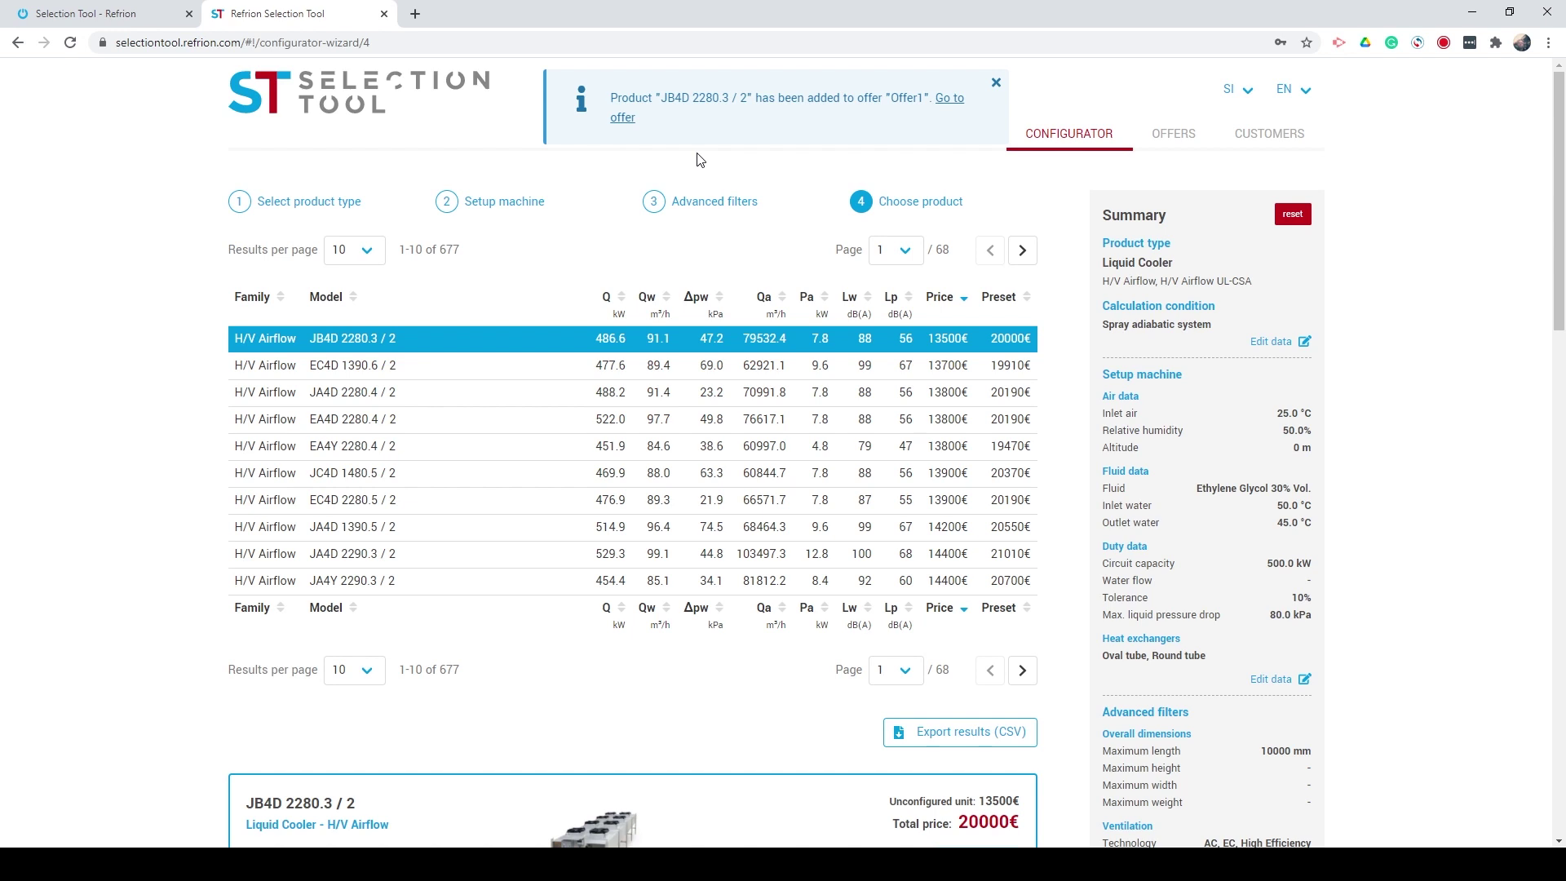
Step: Open Offer1 from the offers list and review its position, commercial terms and language options
click(1177, 144)
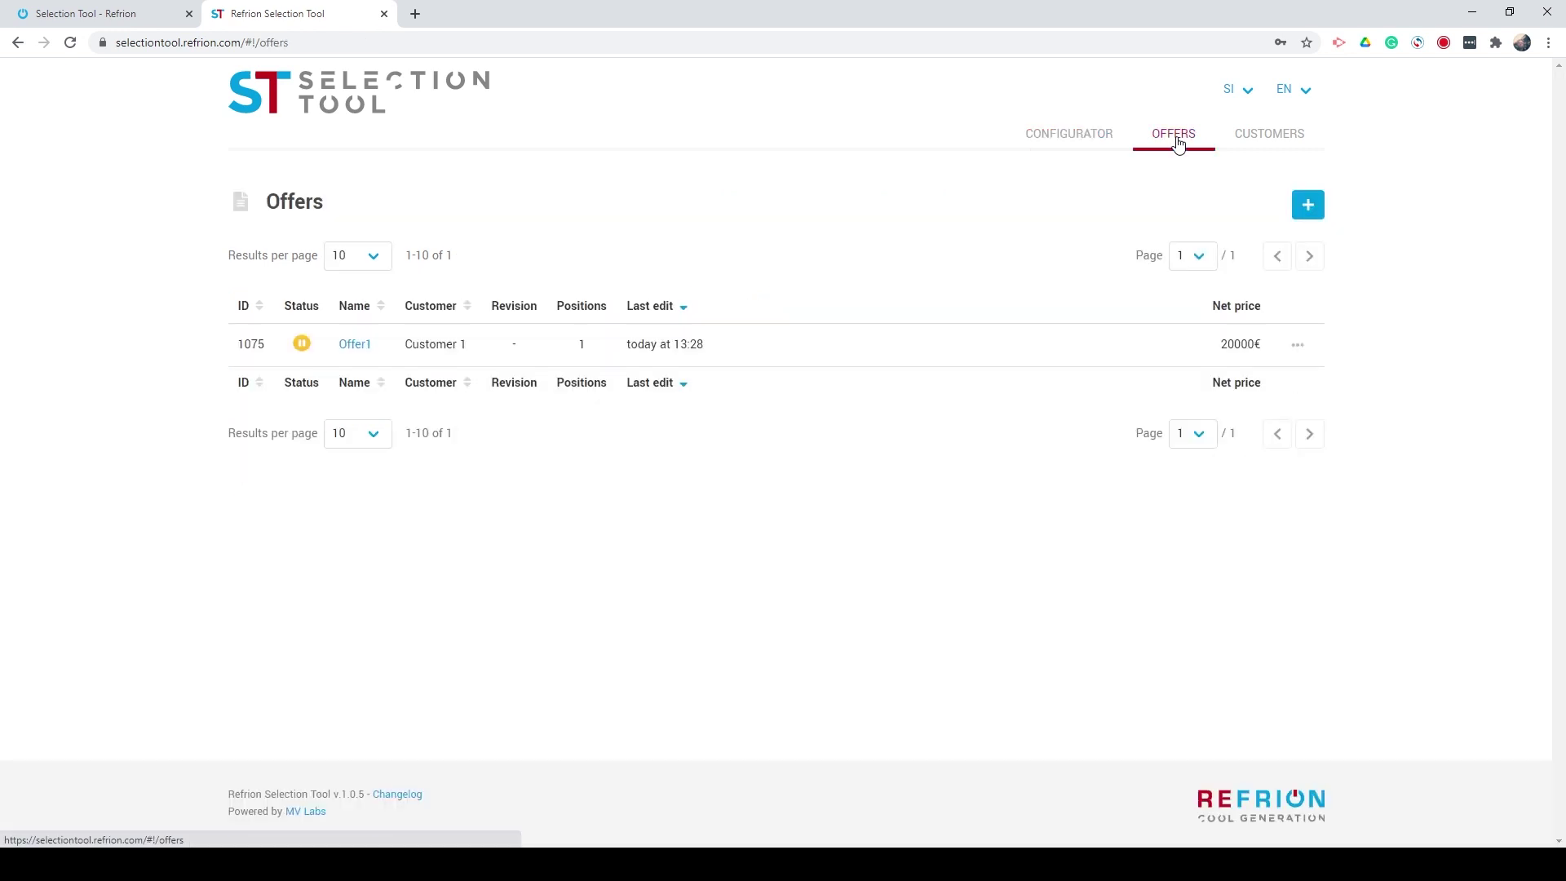
click(352, 345)
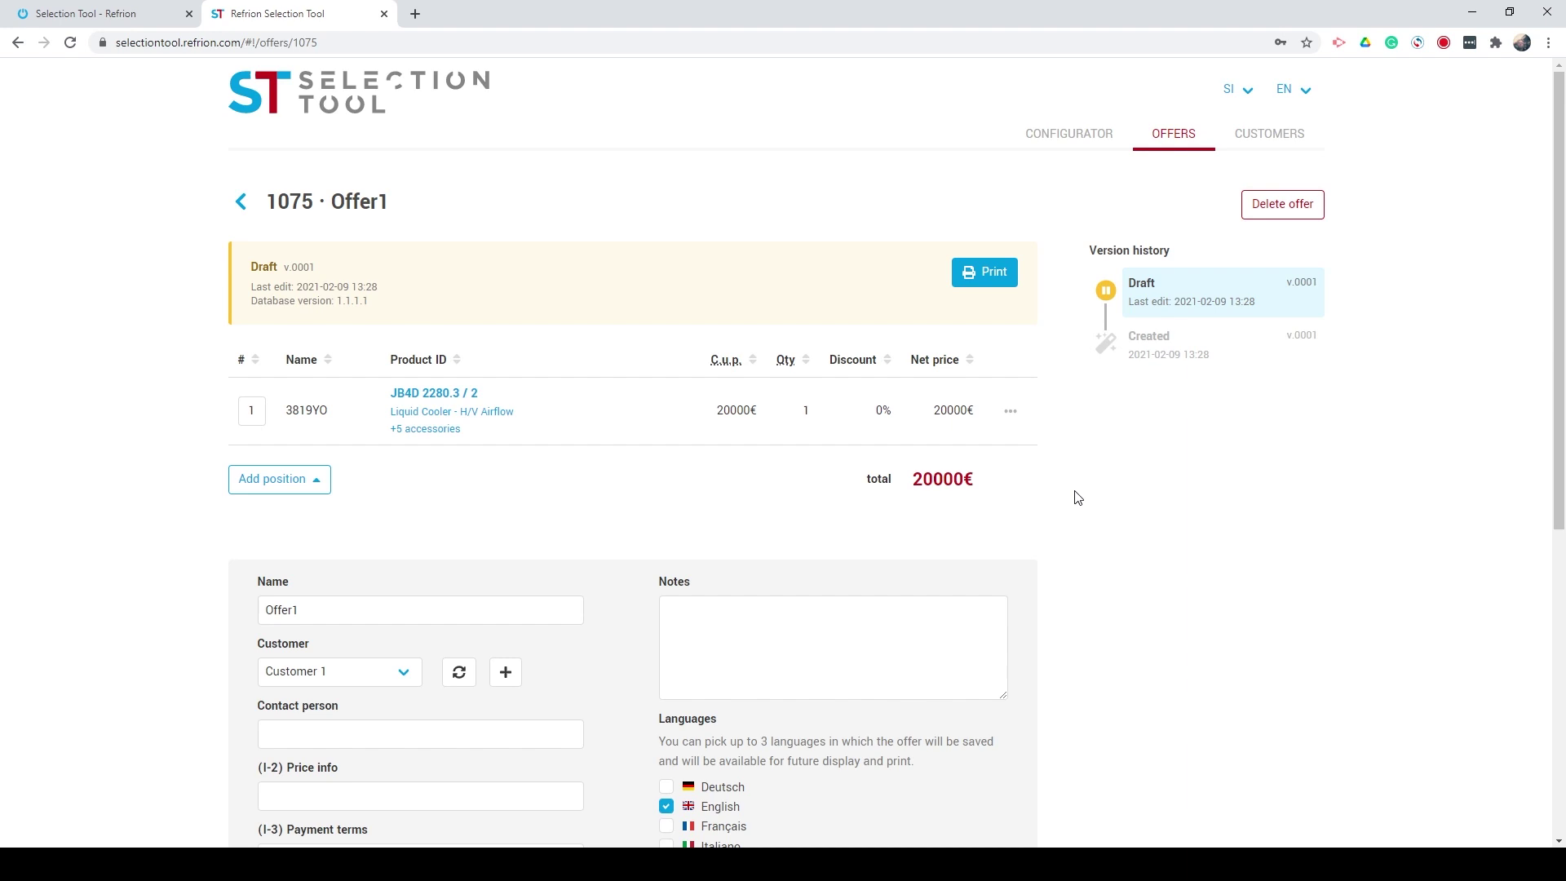
scroll(1077, 497, down, 5)
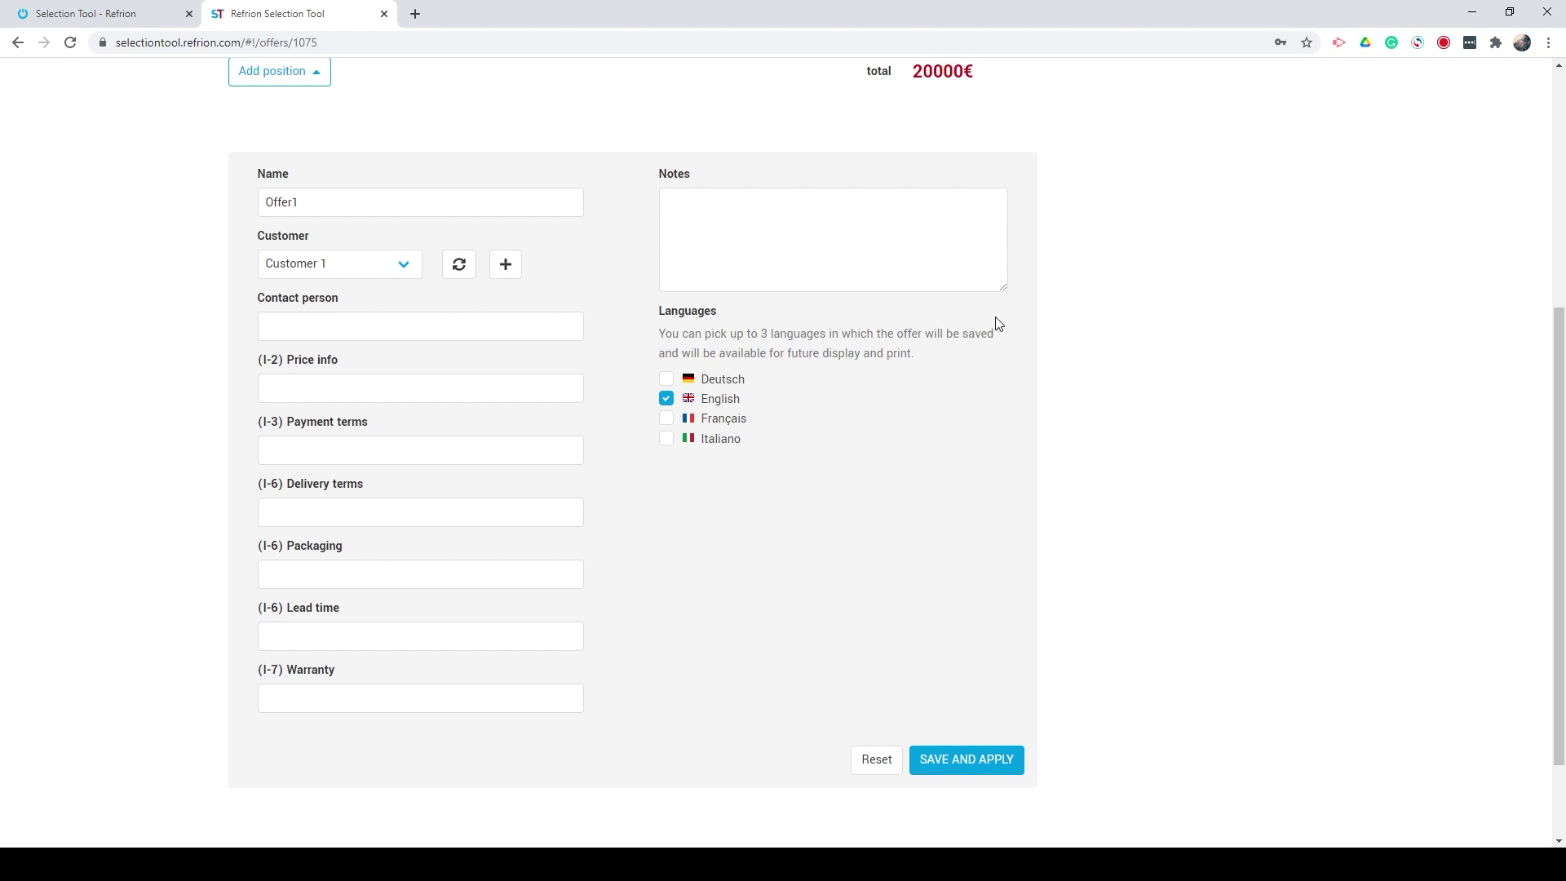
scroll(997, 322, up, 5)
Step: Open the JB4D 2280.3 / 2 position and update its accessories with wiring type E (switches 1 per fan) and Non-standard colour
click(432, 394)
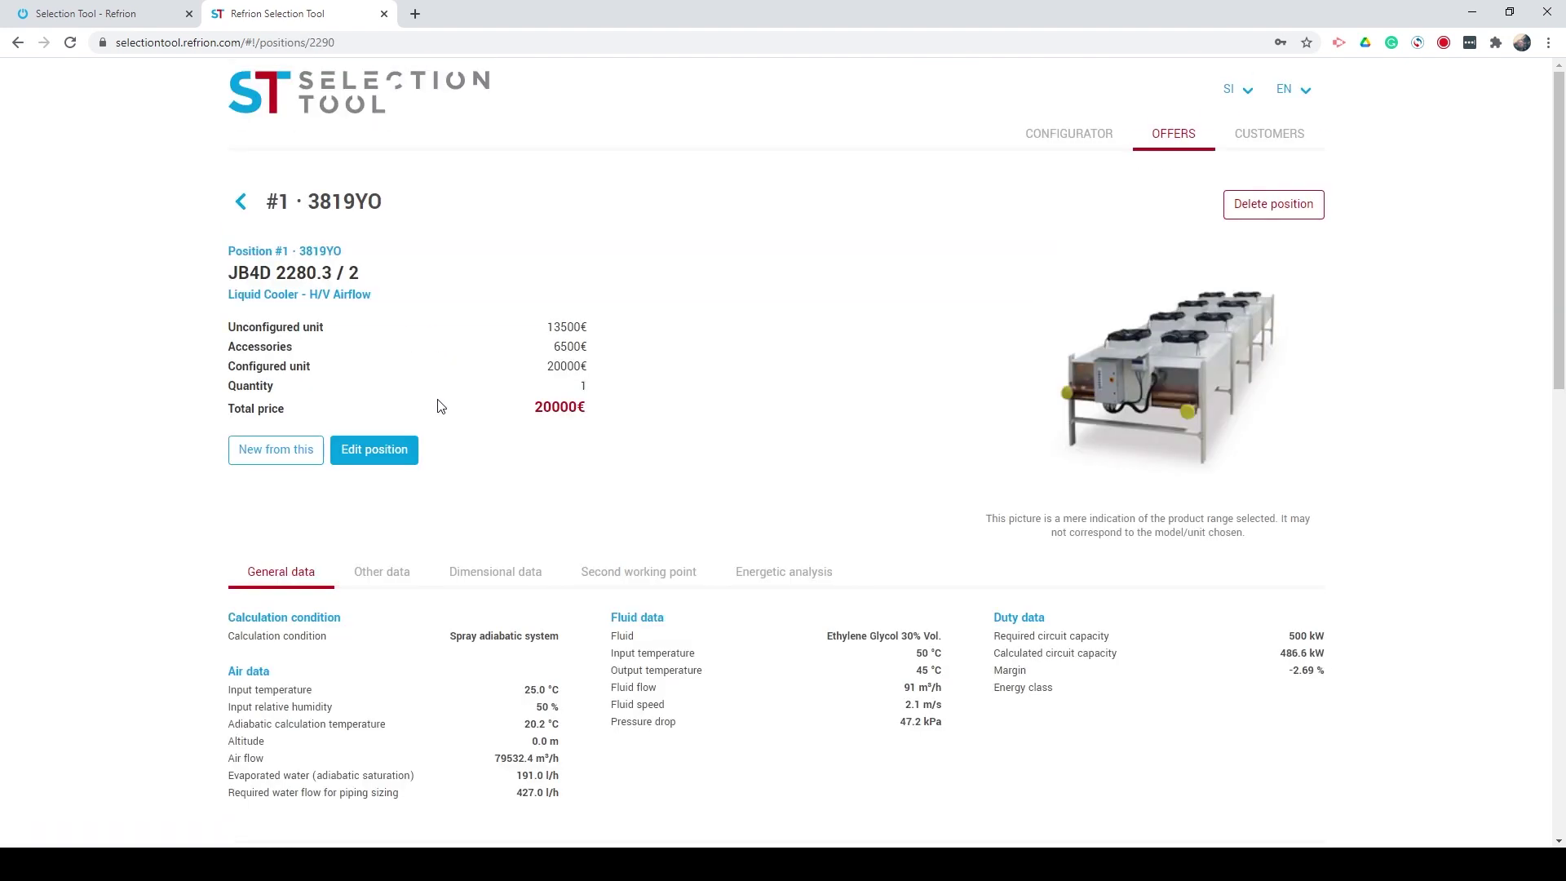
scroll(501, 490, down, 7)
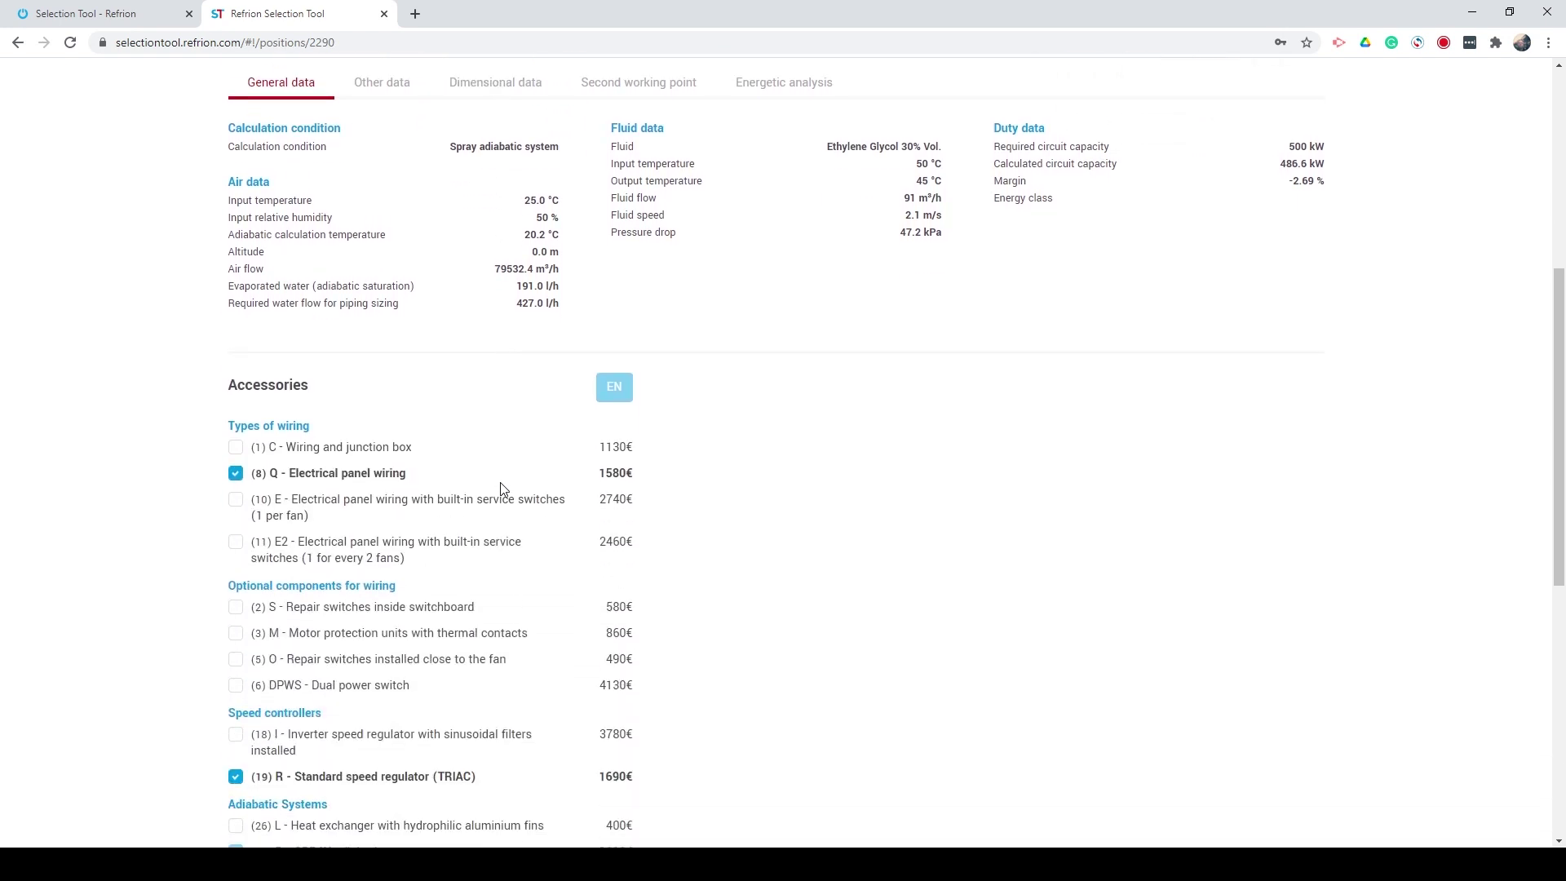
click(240, 423)
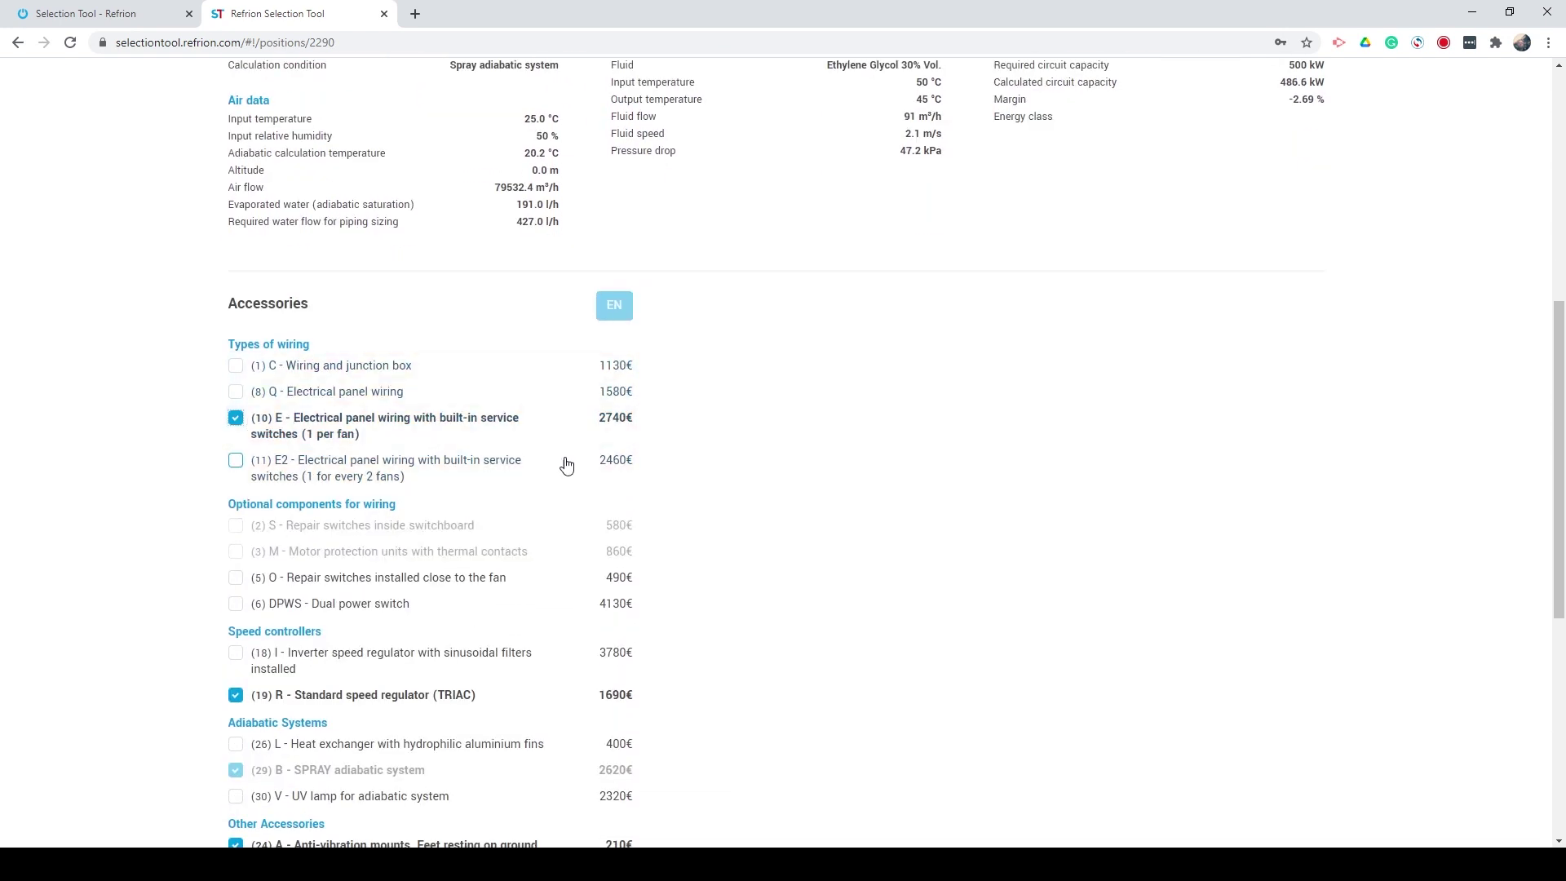
scroll(571, 469, down, 6)
click(235, 509)
click(595, 705)
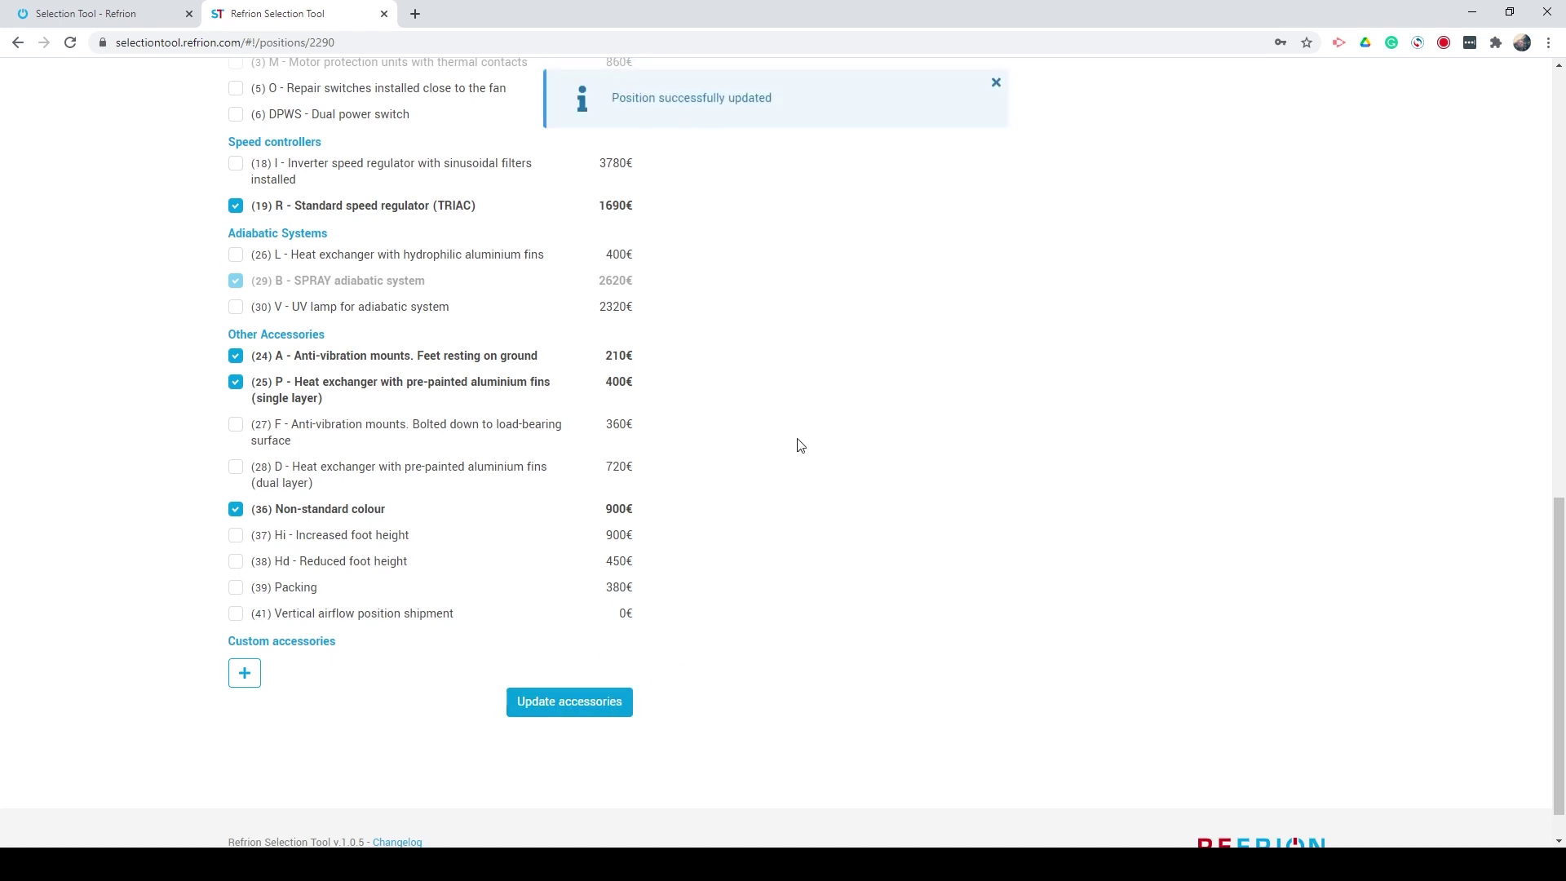
Step: Edit the position to apply a 50% discount and update it
scroll(759, 440, up, 7)
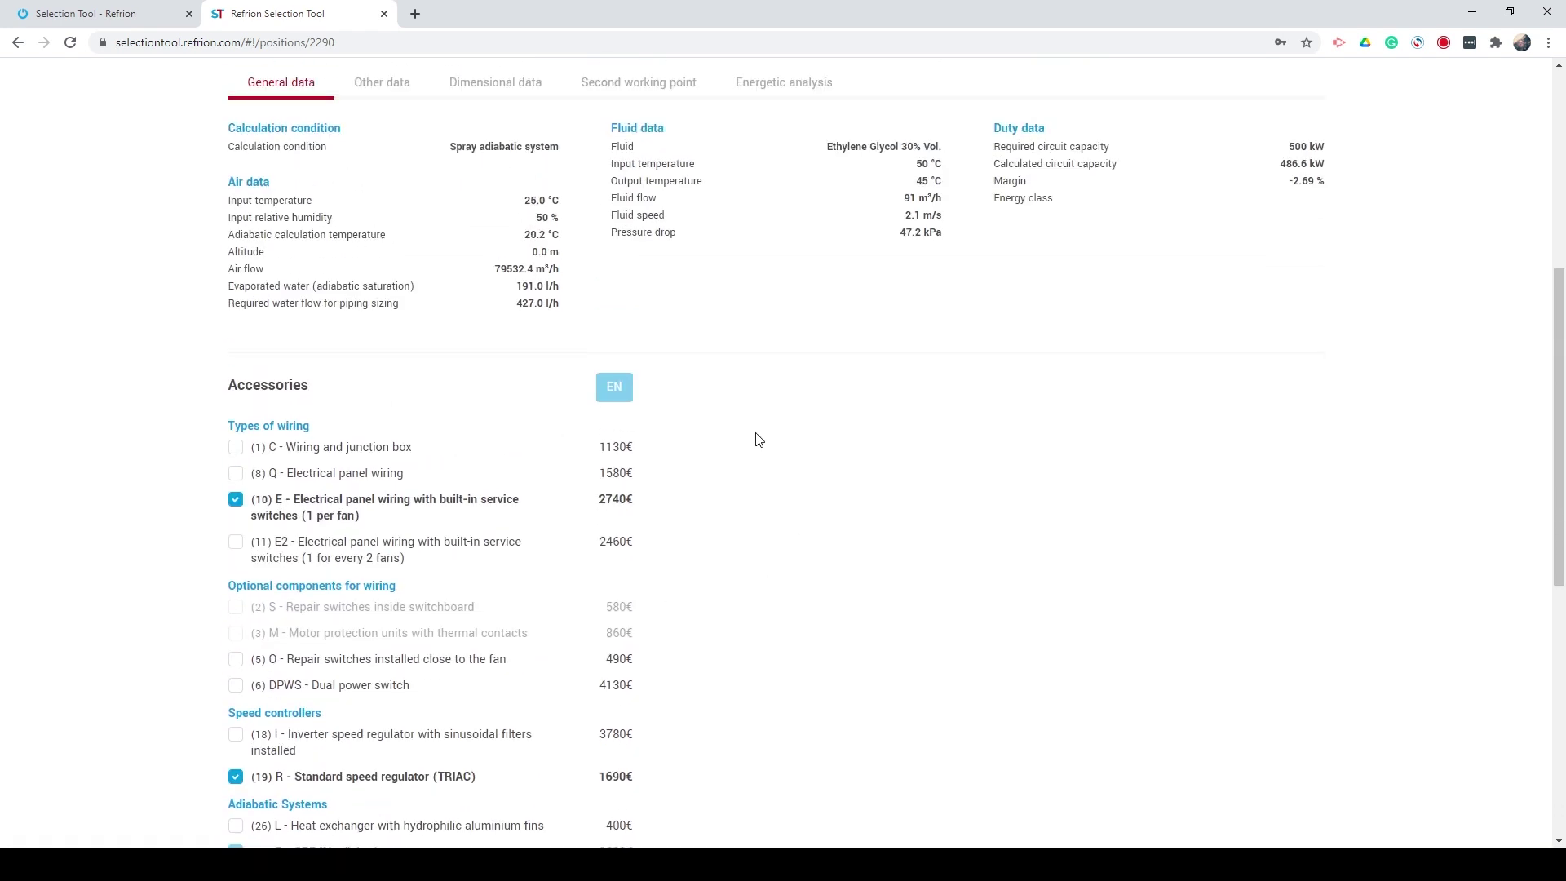
scroll(758, 440, up, 5)
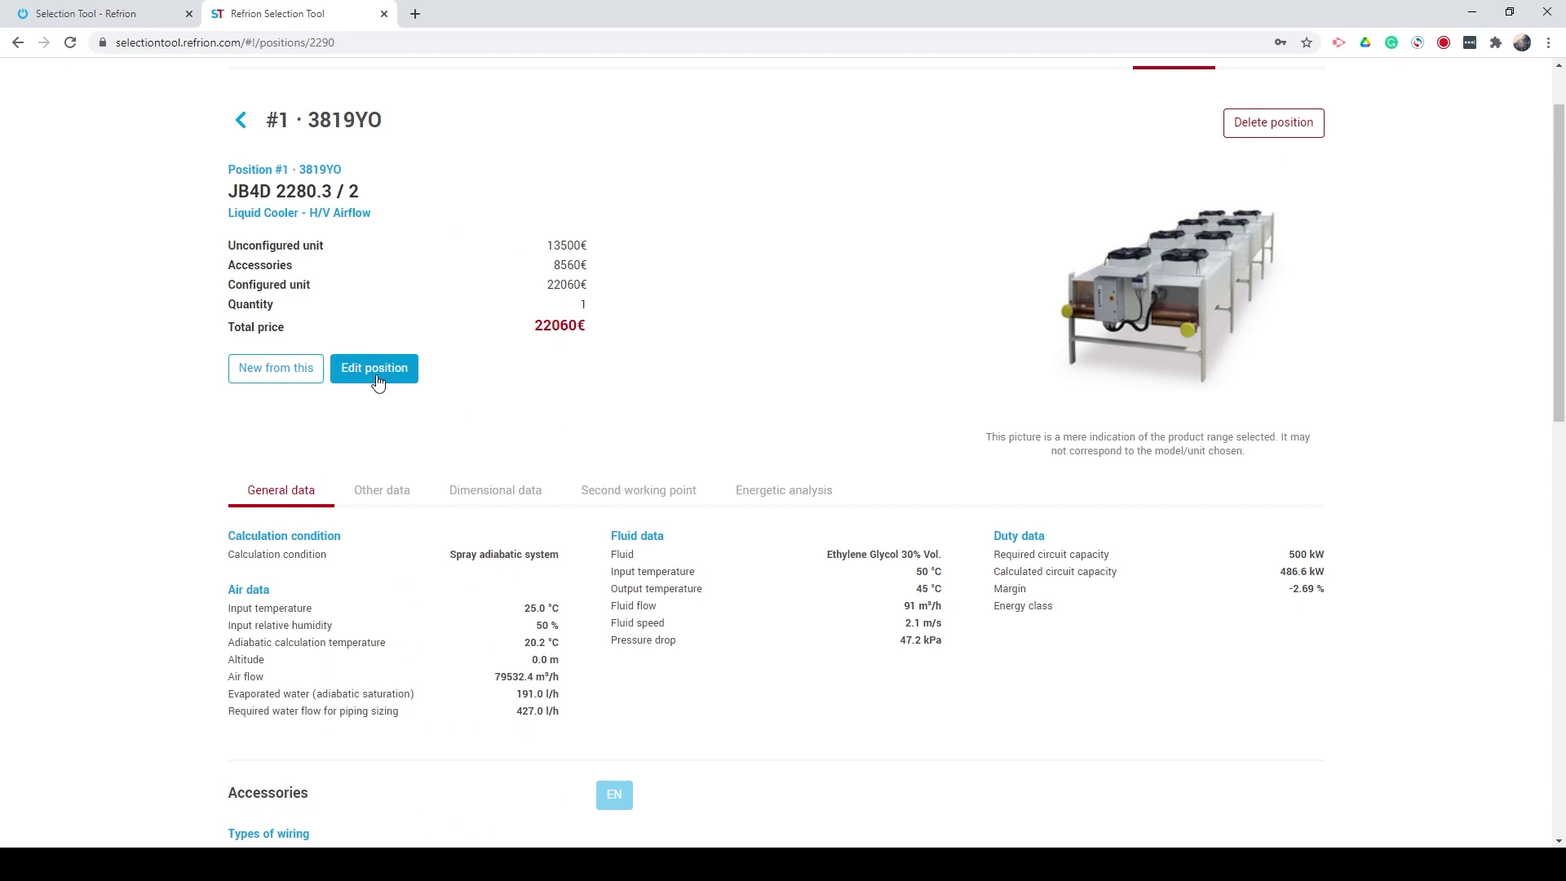
click(378, 368)
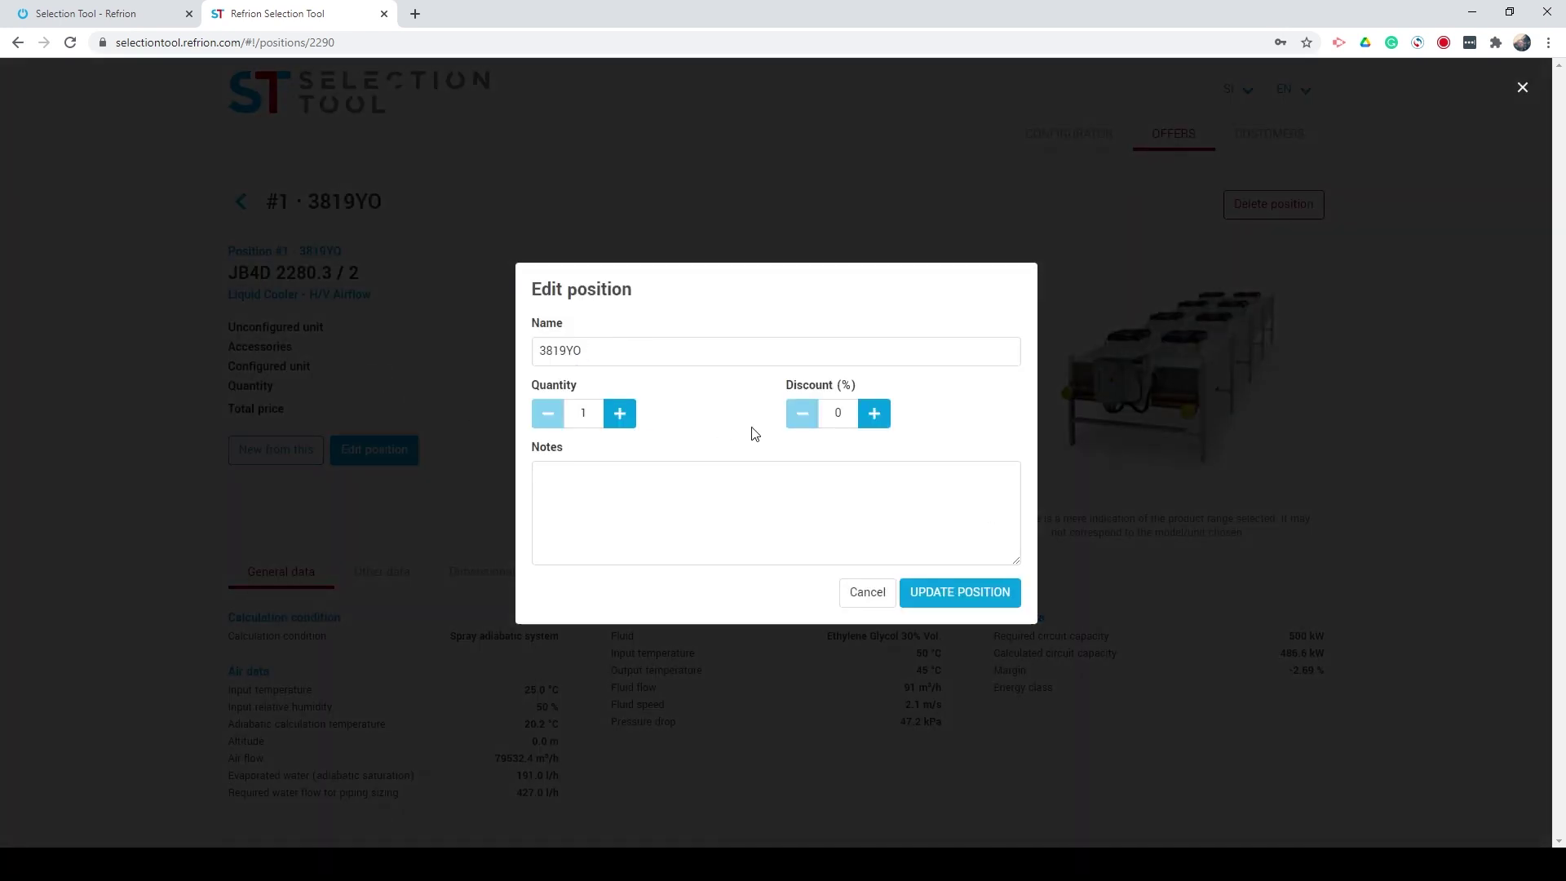
double_click(838, 413)
text(50)
click(820, 462)
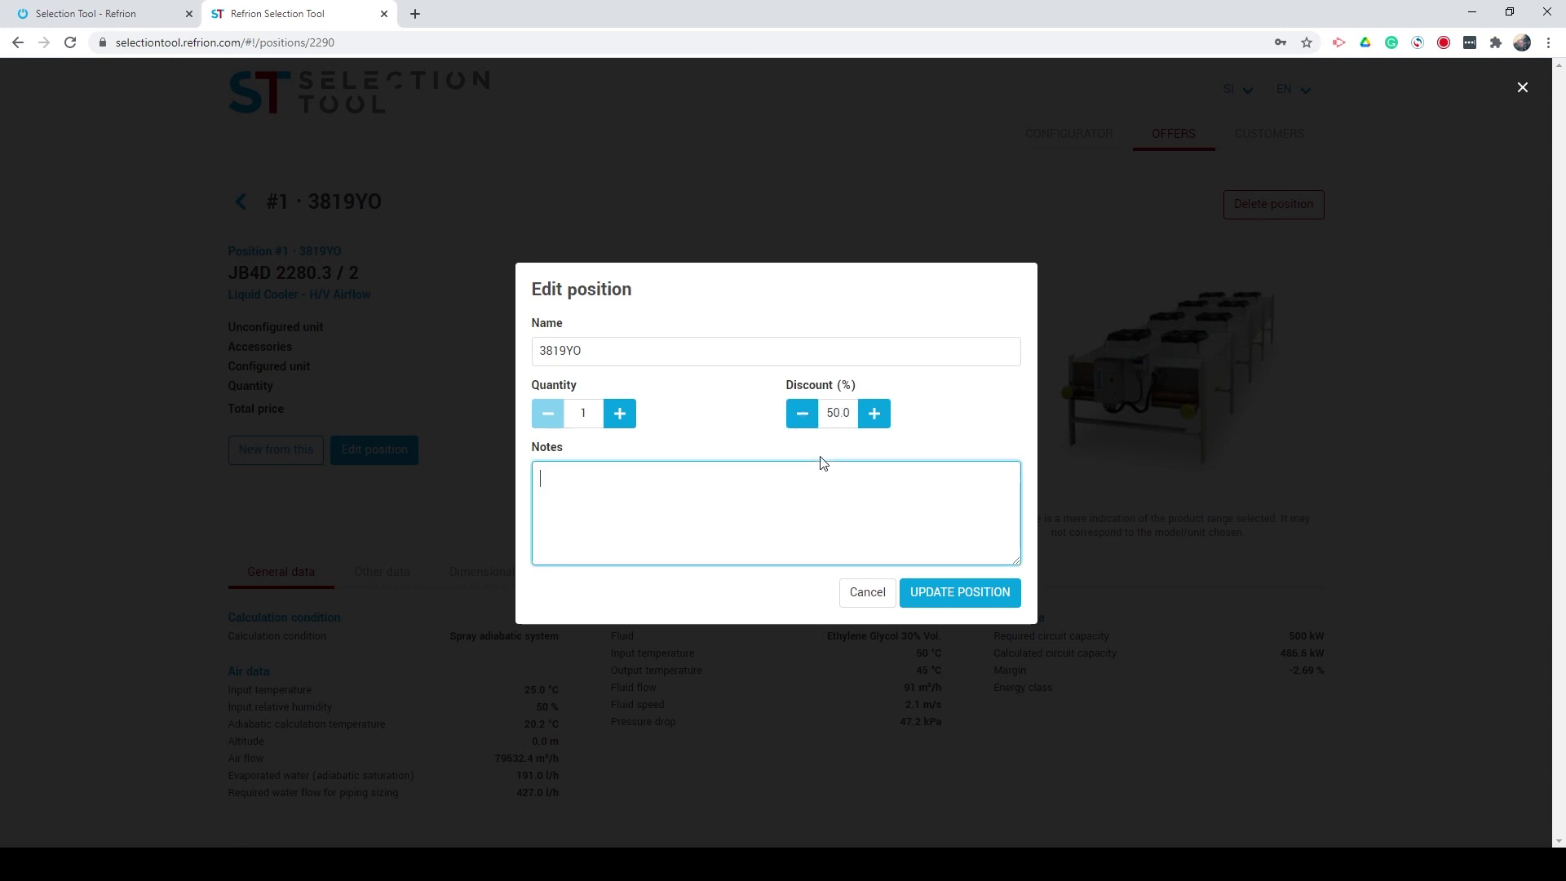
click(961, 596)
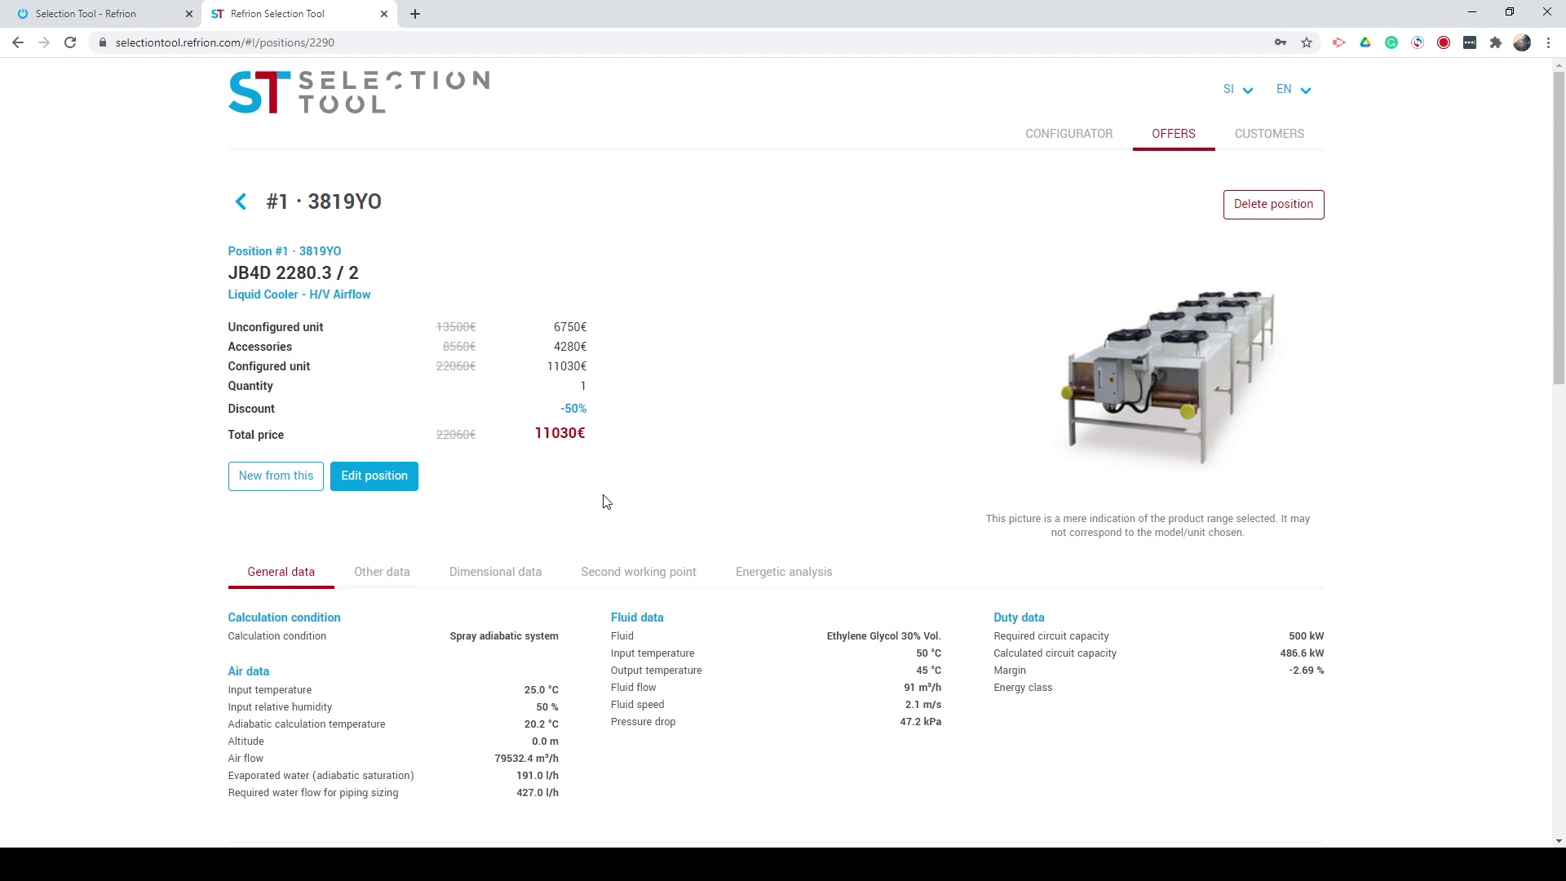
Step: Start a new configuration based on this position, keep Spray adiabatic system, and continue to the machine setup
click(291, 484)
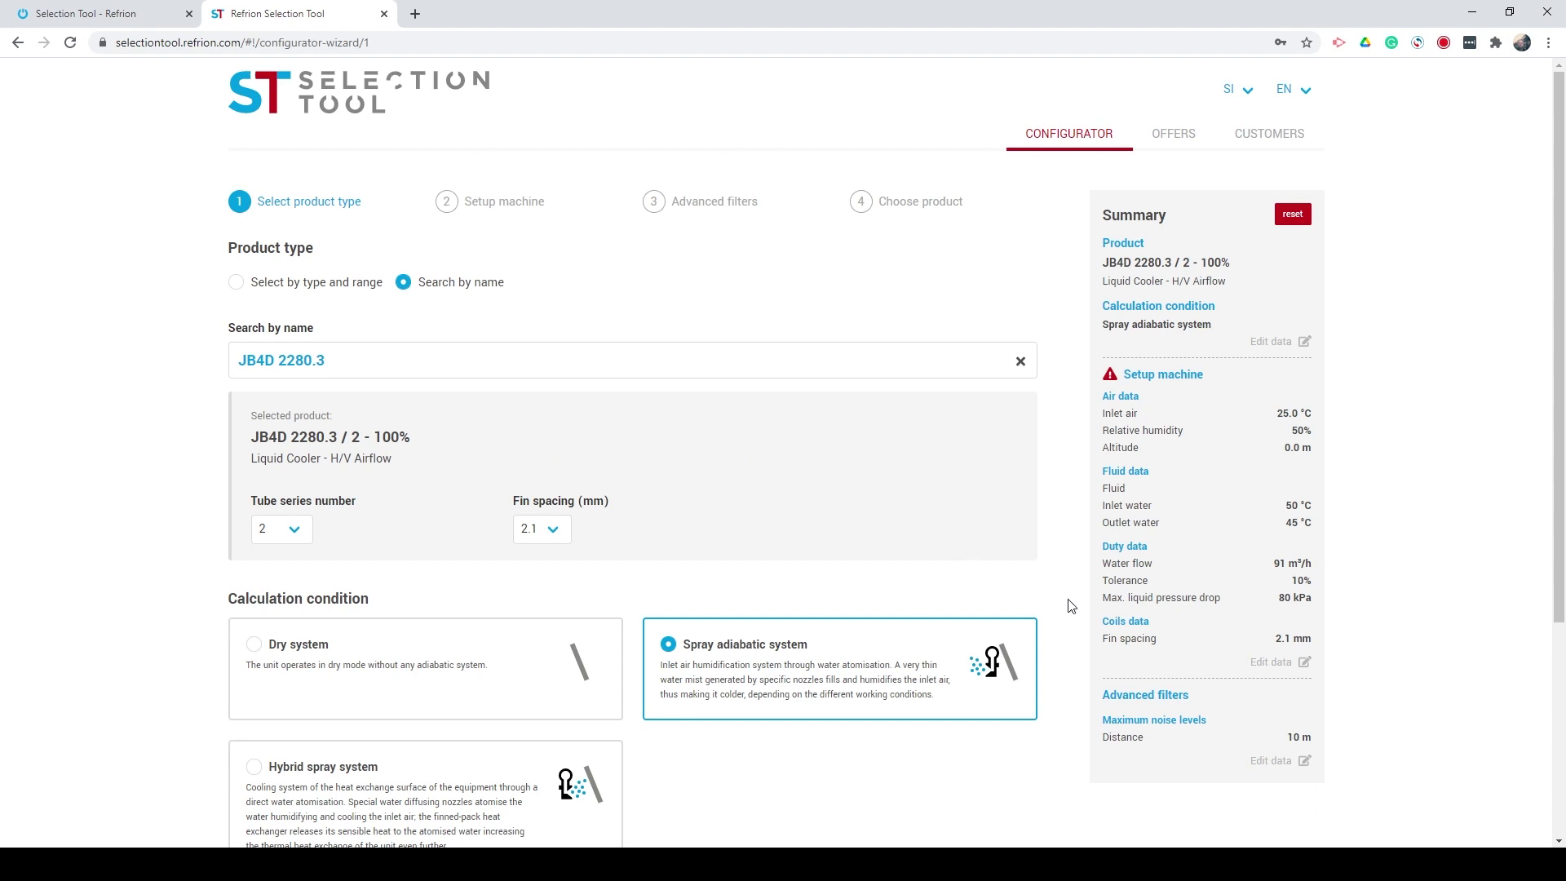
scroll(1071, 606, down, 4)
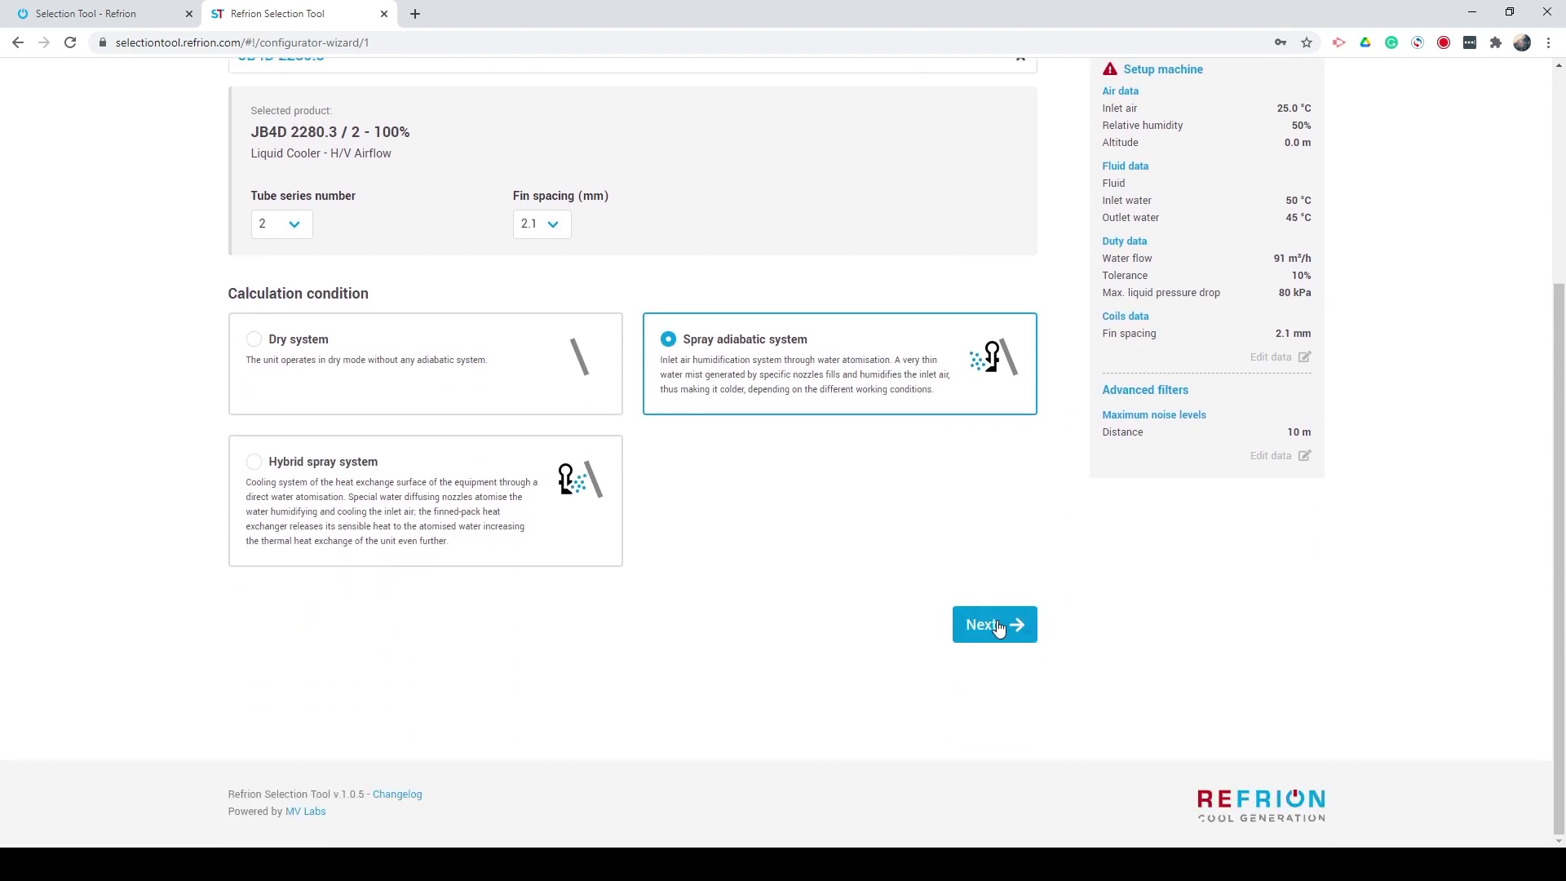
click(994, 628)
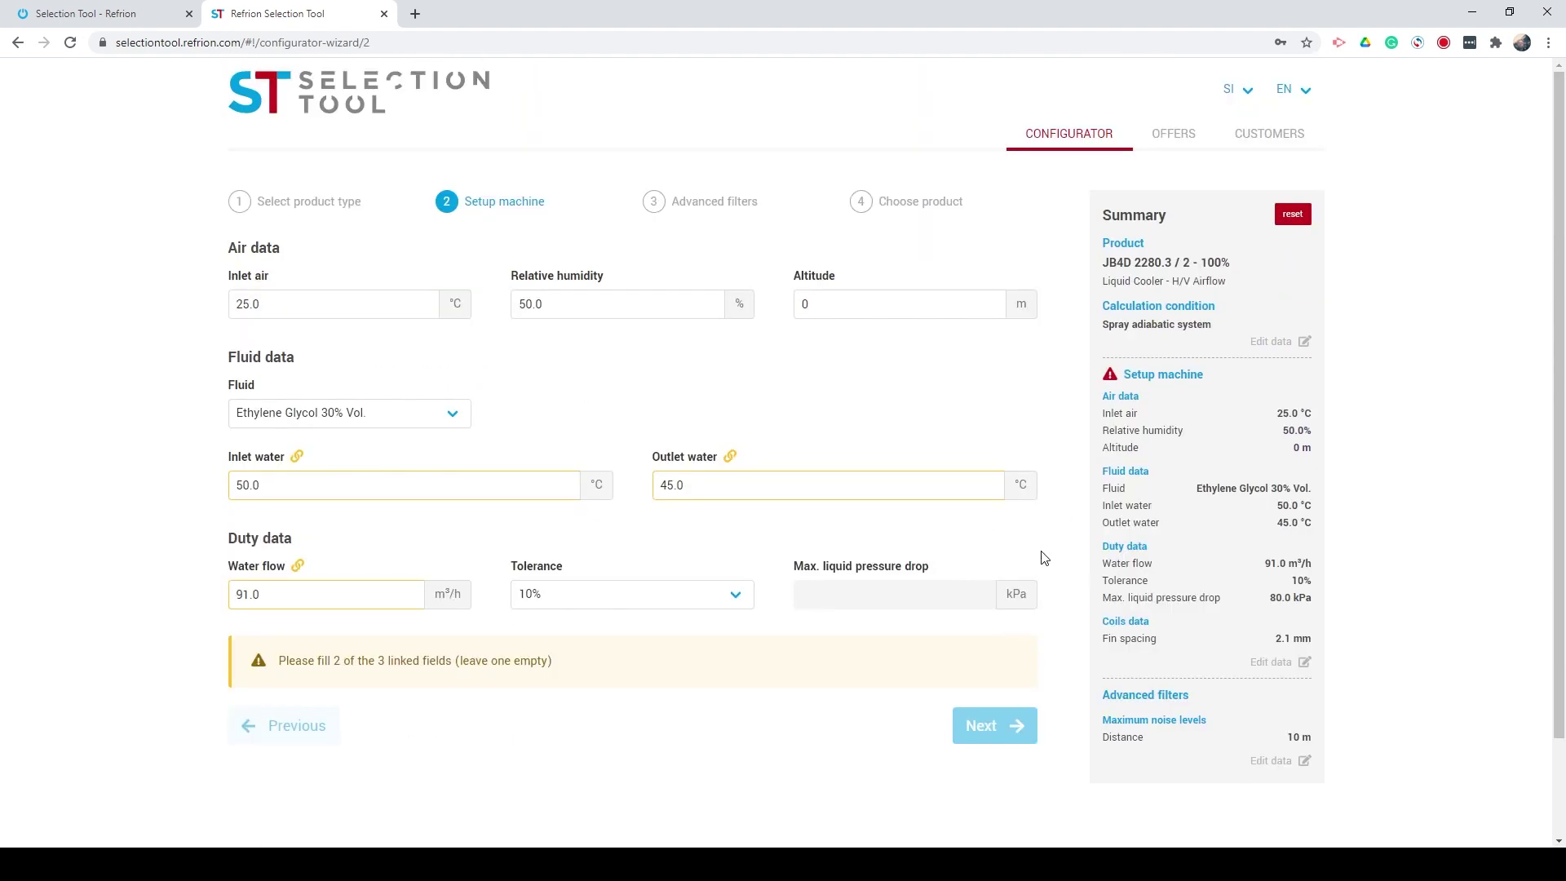
Step: Set the inlet air to 10 °C, clear the water flow, and continue to the advanced filters with inlet water at 50 °C
drag(270, 304, 174, 308)
text(10)
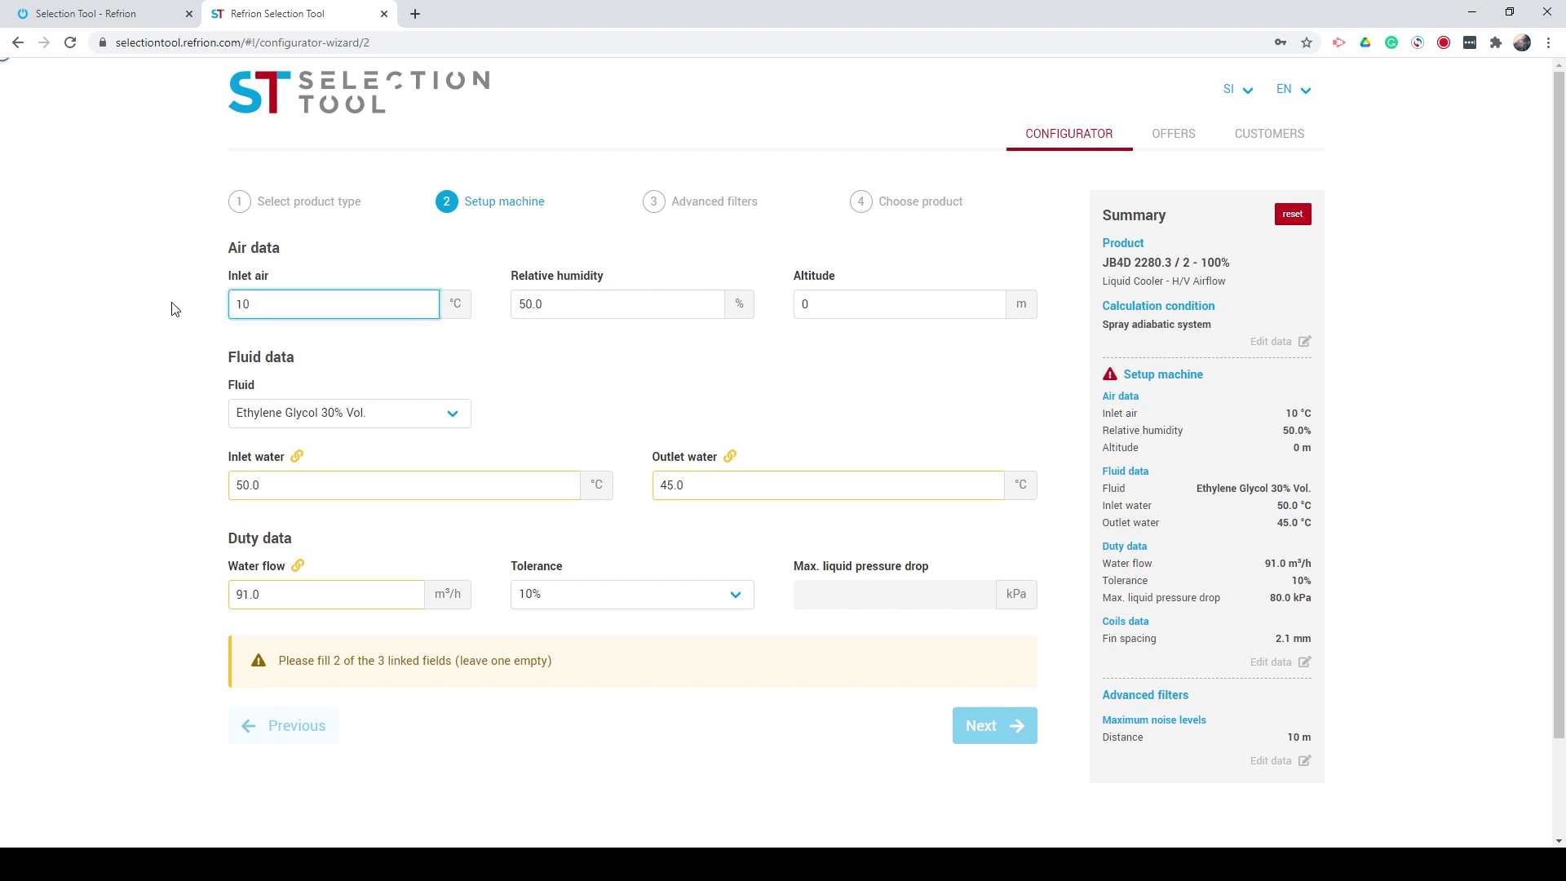
drag(303, 481, 222, 484)
text(20)
click(284, 594)
double_click(284, 595)
key(BackSpace)
click(994, 677)
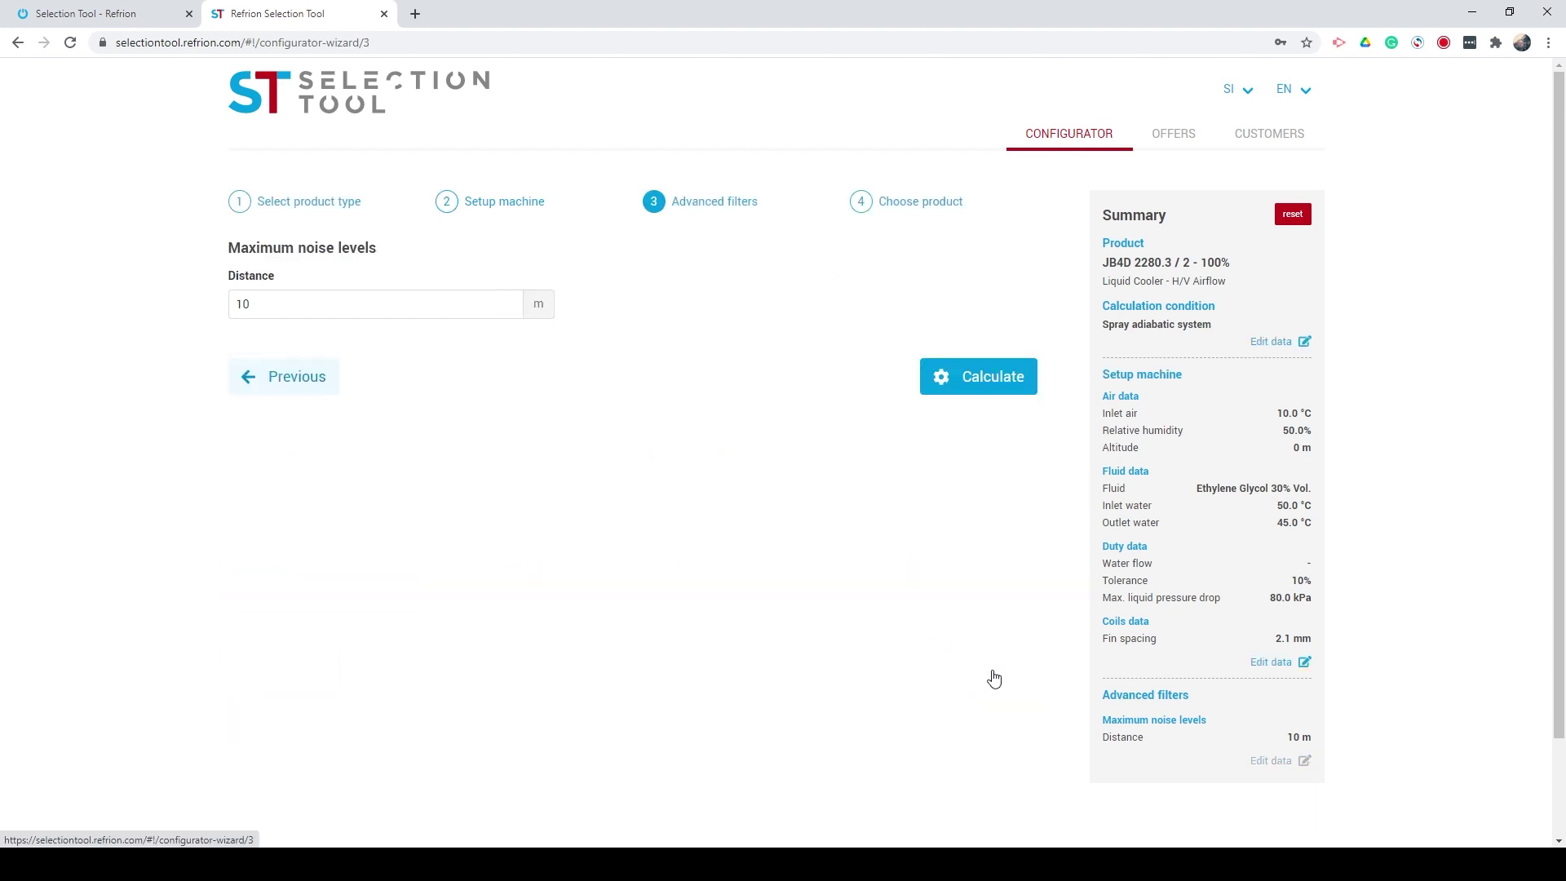
Step: Calculate the reconfigured JB4D 2280.3 / 2 and add it to the existing offer Offer1
click(1000, 376)
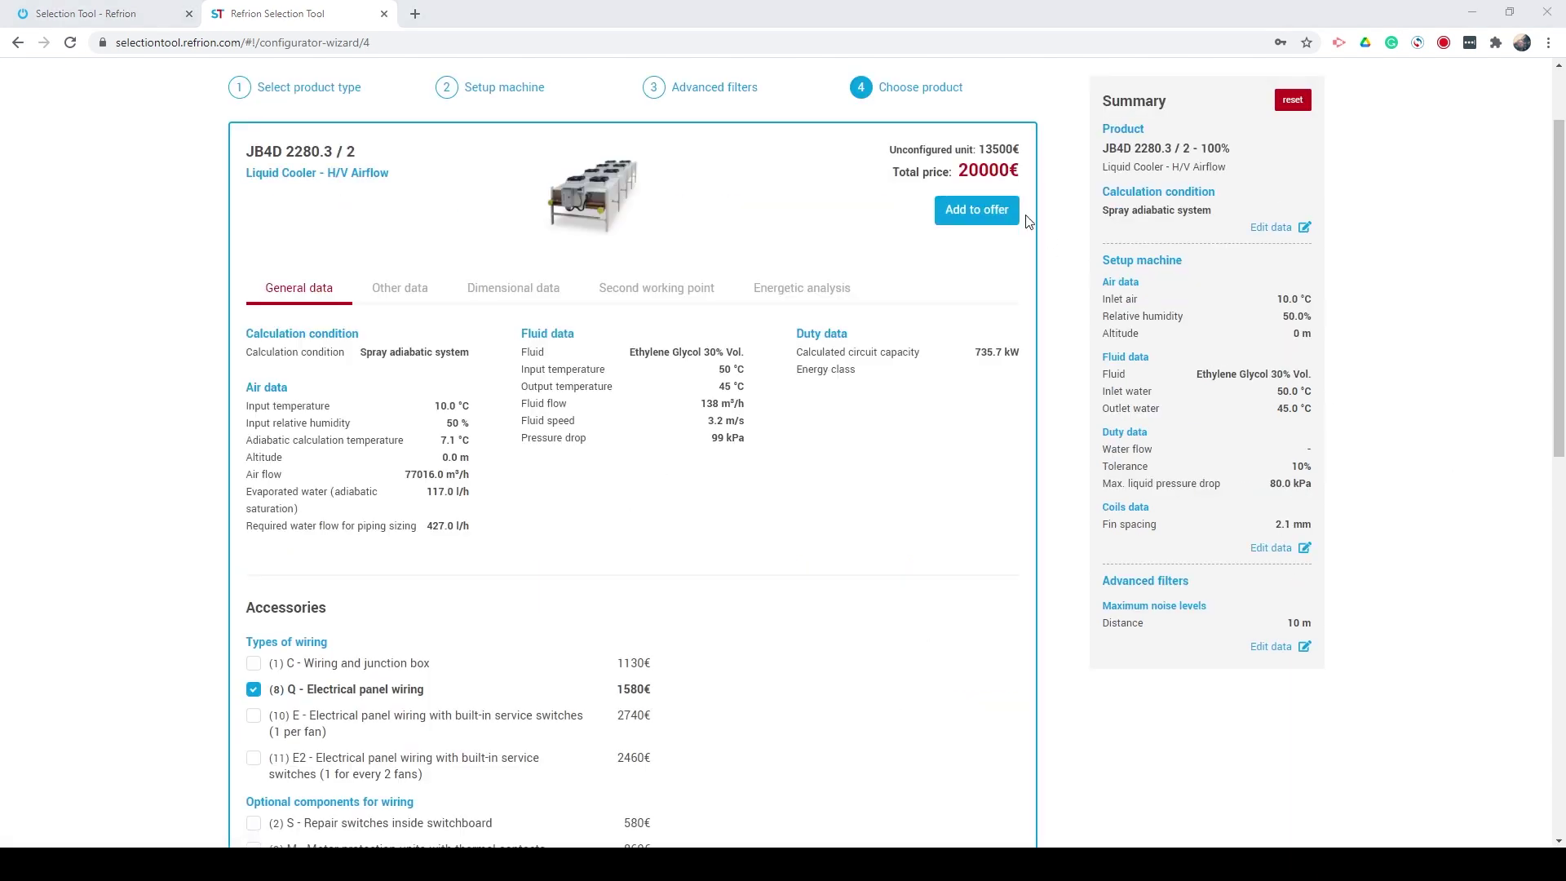
click(976, 211)
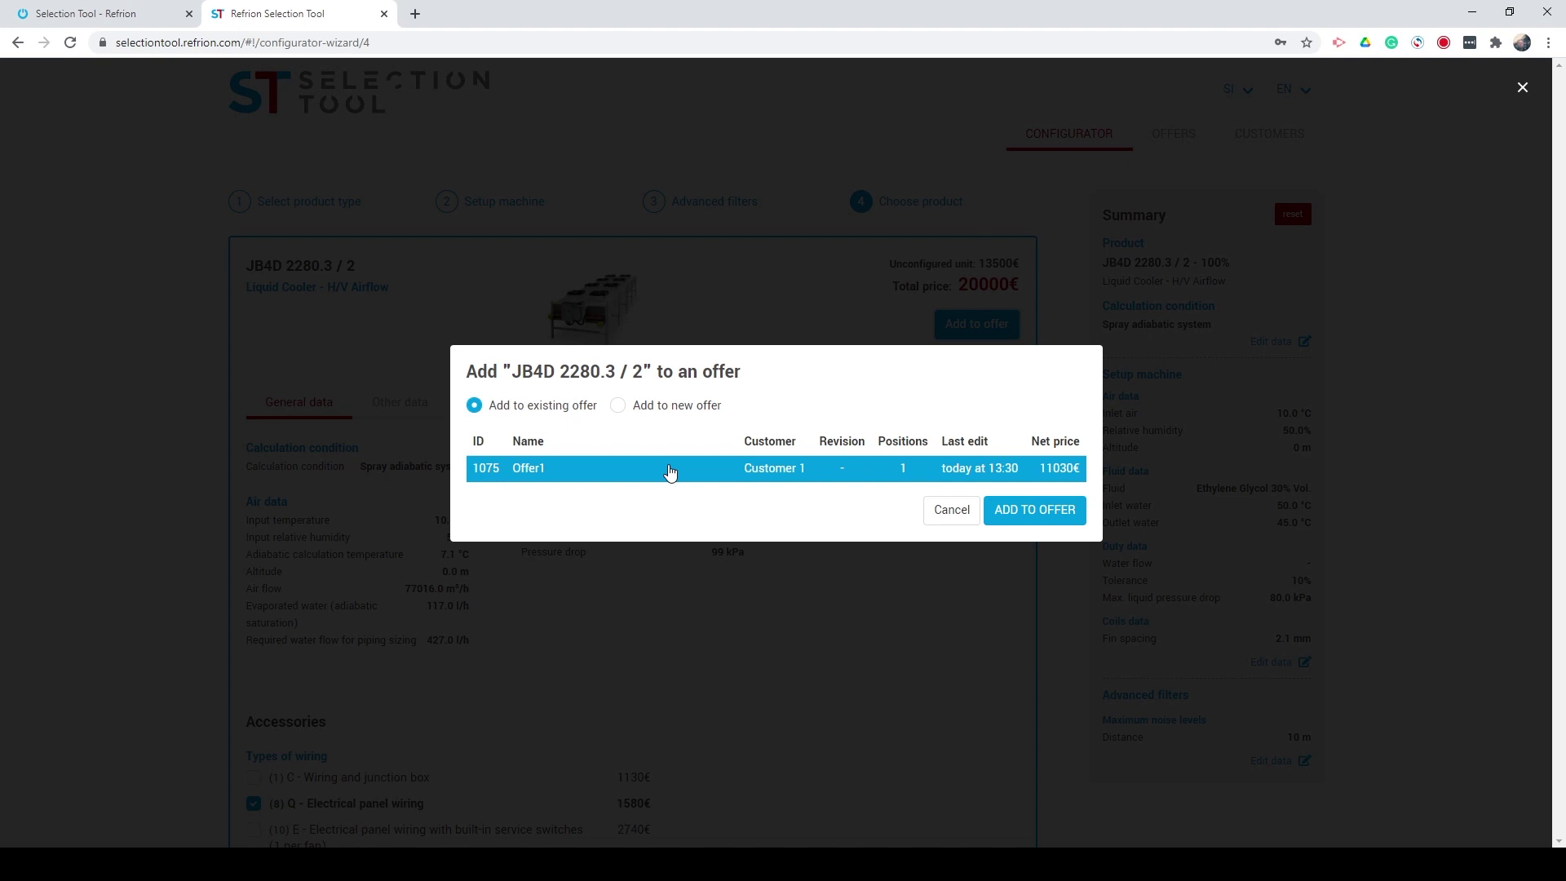
click(1016, 514)
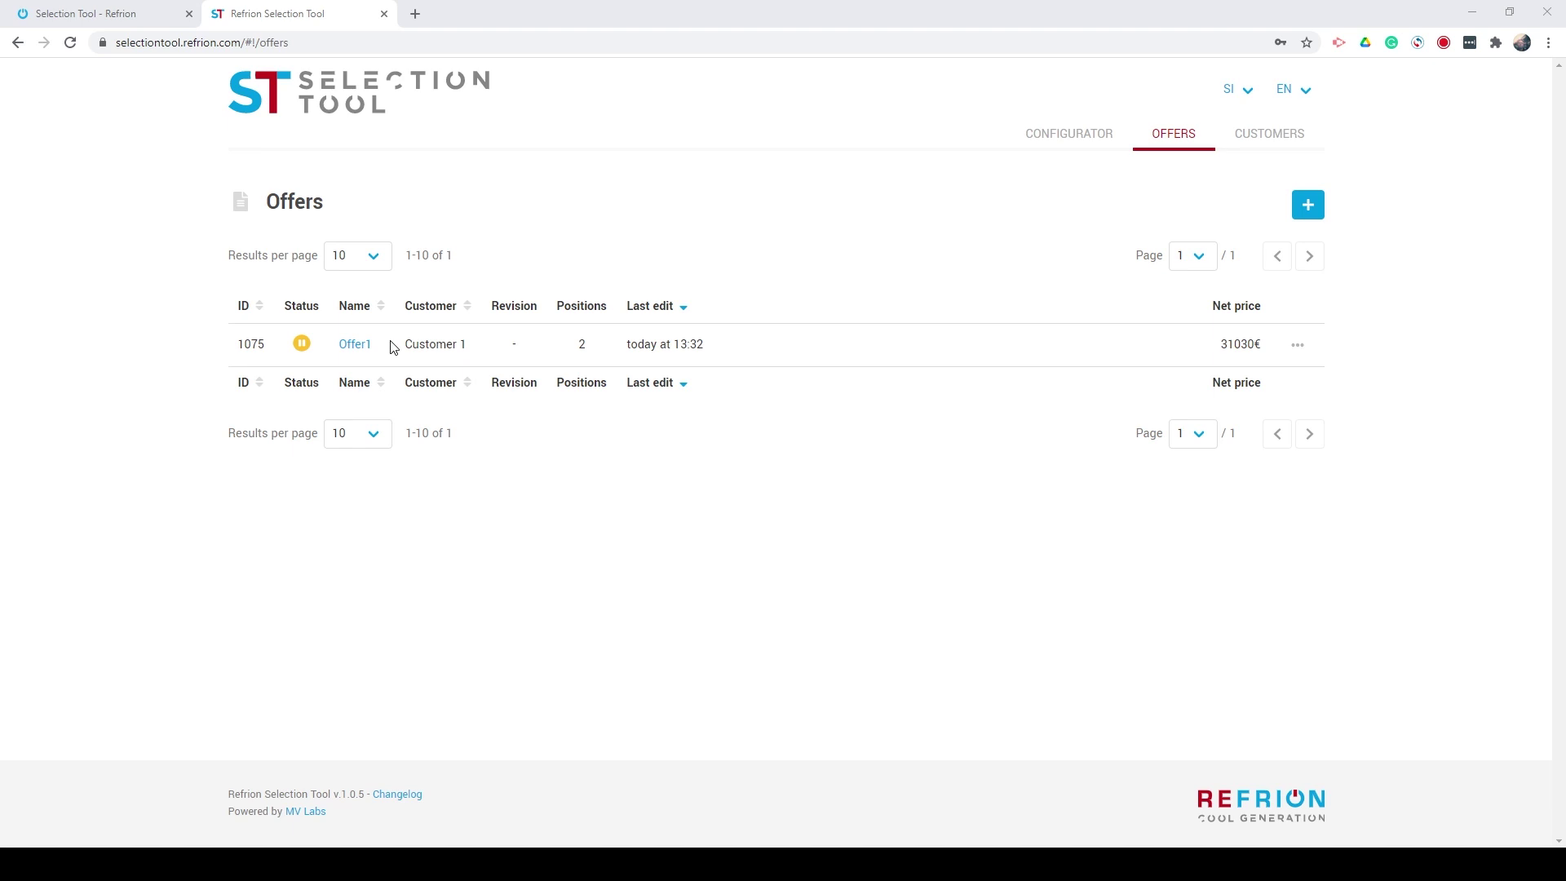
Step: Open Offer1 from the offers list and look through its print preview
click(355, 344)
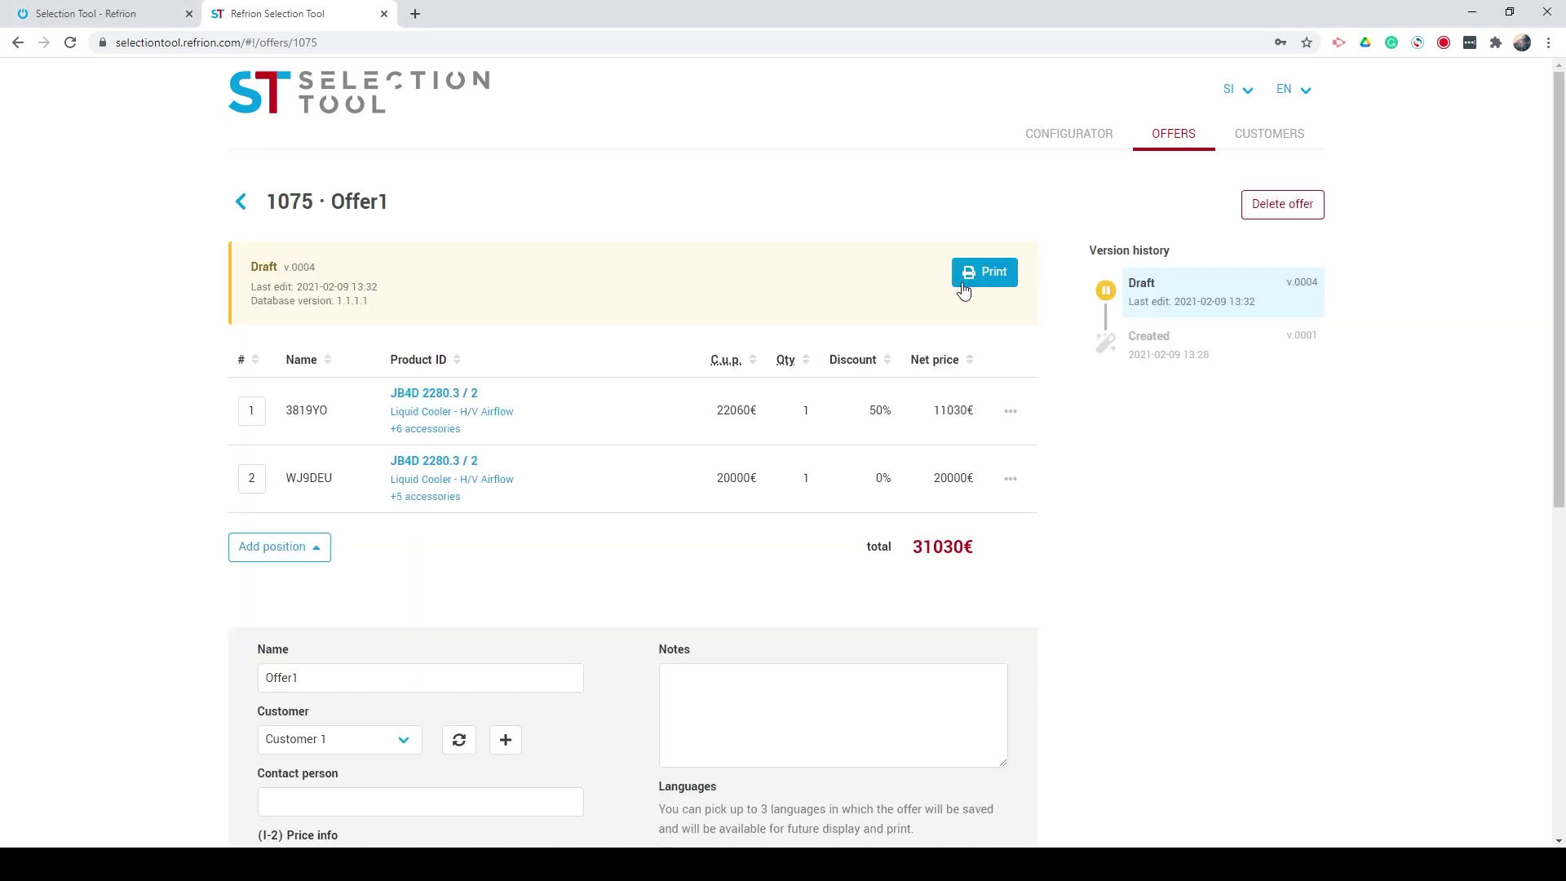
click(963, 291)
drag(1559, 114, 1518, 93)
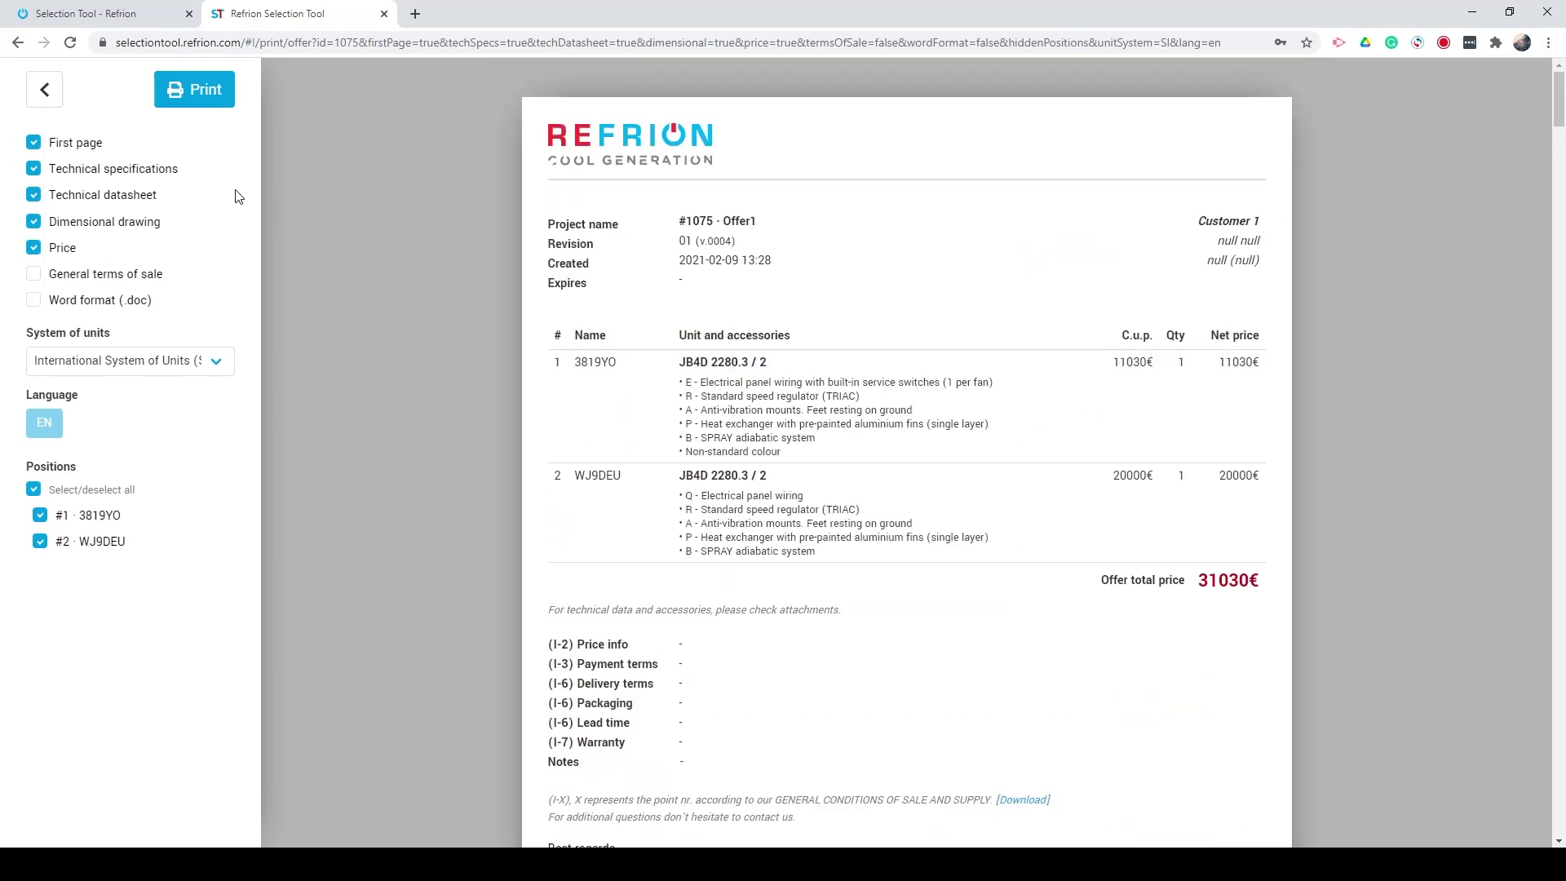
Step: Try out the print content options, ending with first page, technical specifications, technical datasheet and dimensional drawing included and price excluded
click(33, 169)
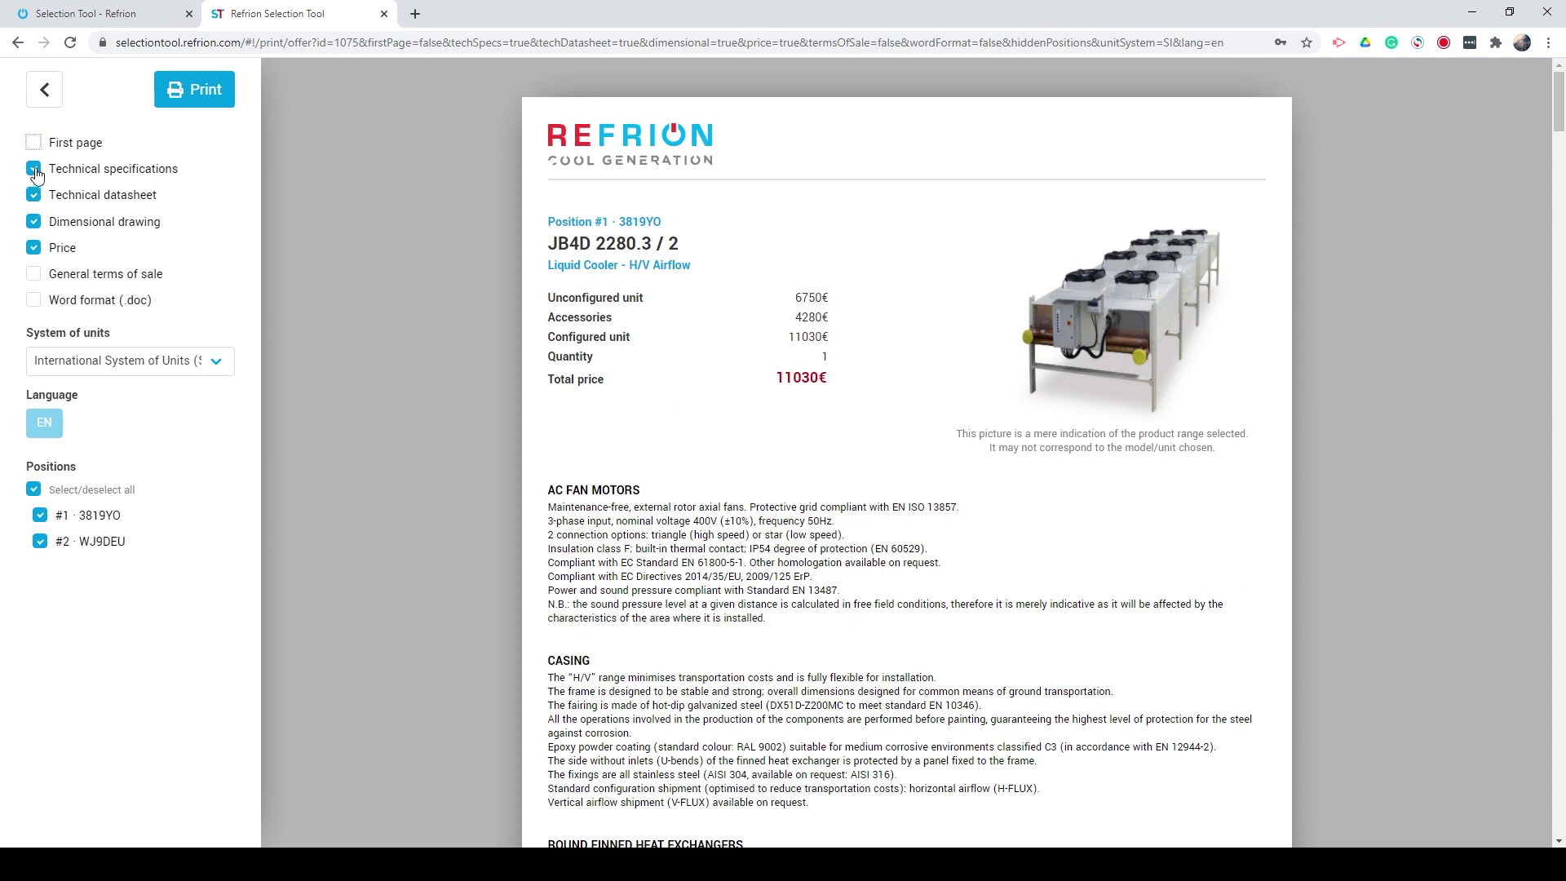
click(34, 196)
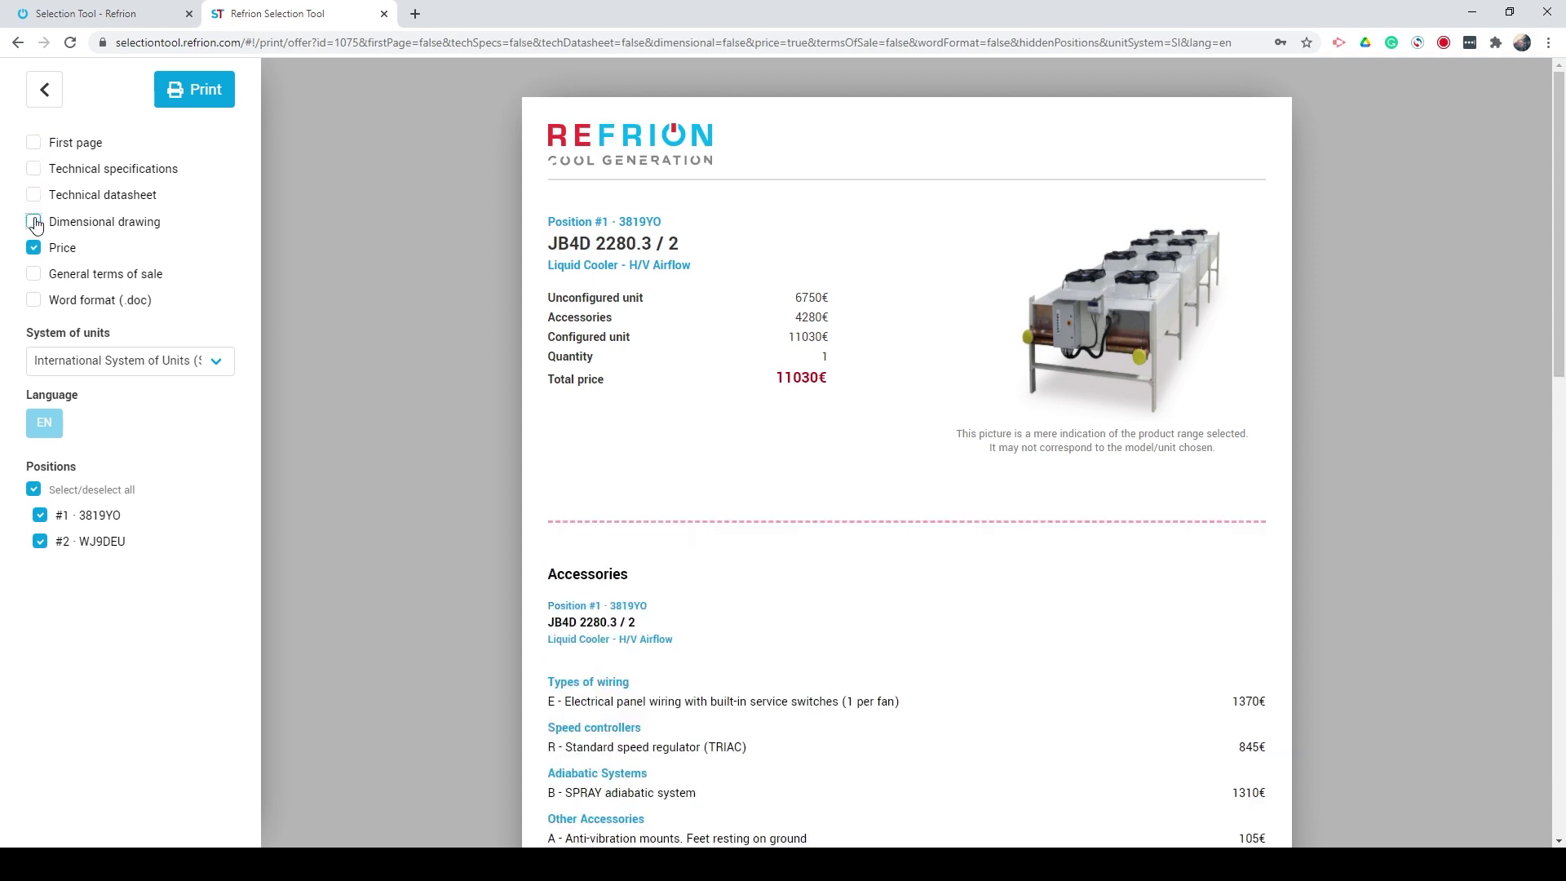
click(33, 247)
click(33, 196)
Step: Print the offer to a PDF file, save it under the suggested name, and open the saved document
click(192, 81)
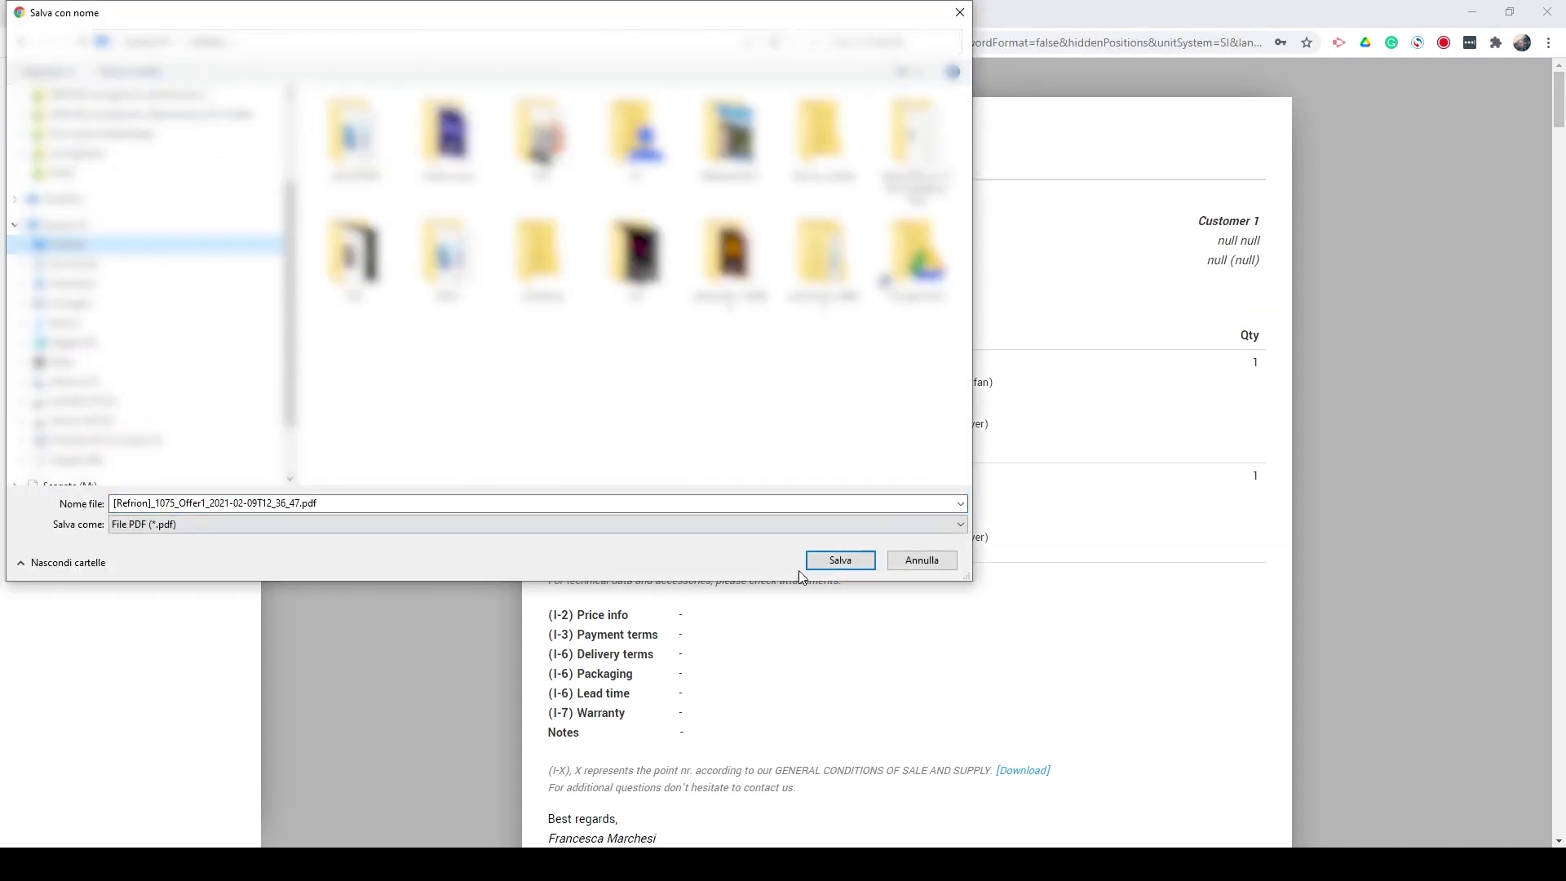
click(839, 560)
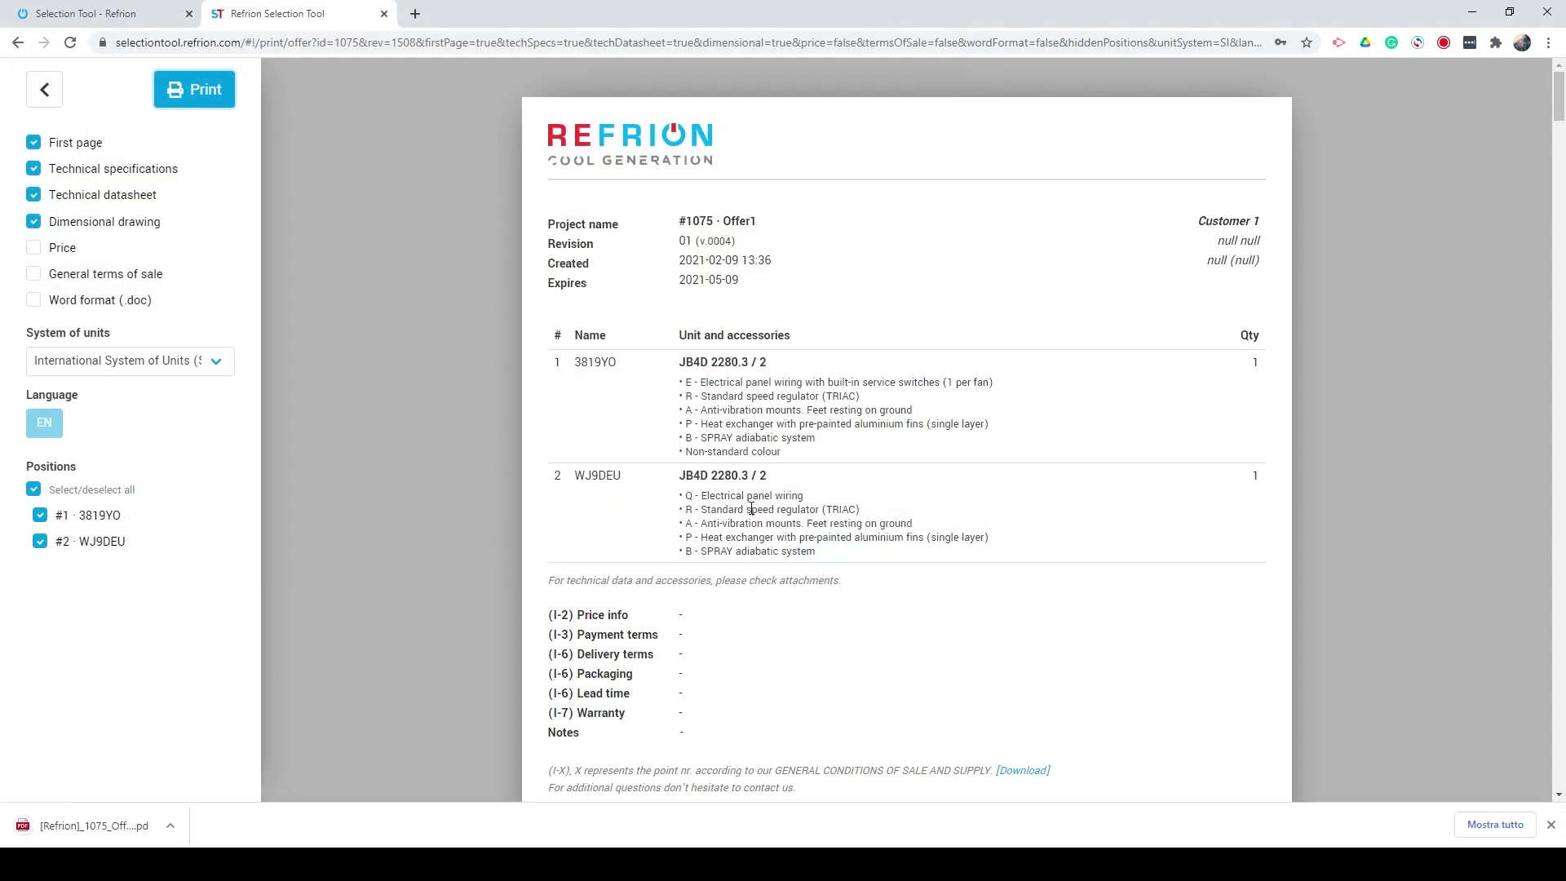
click(95, 820)
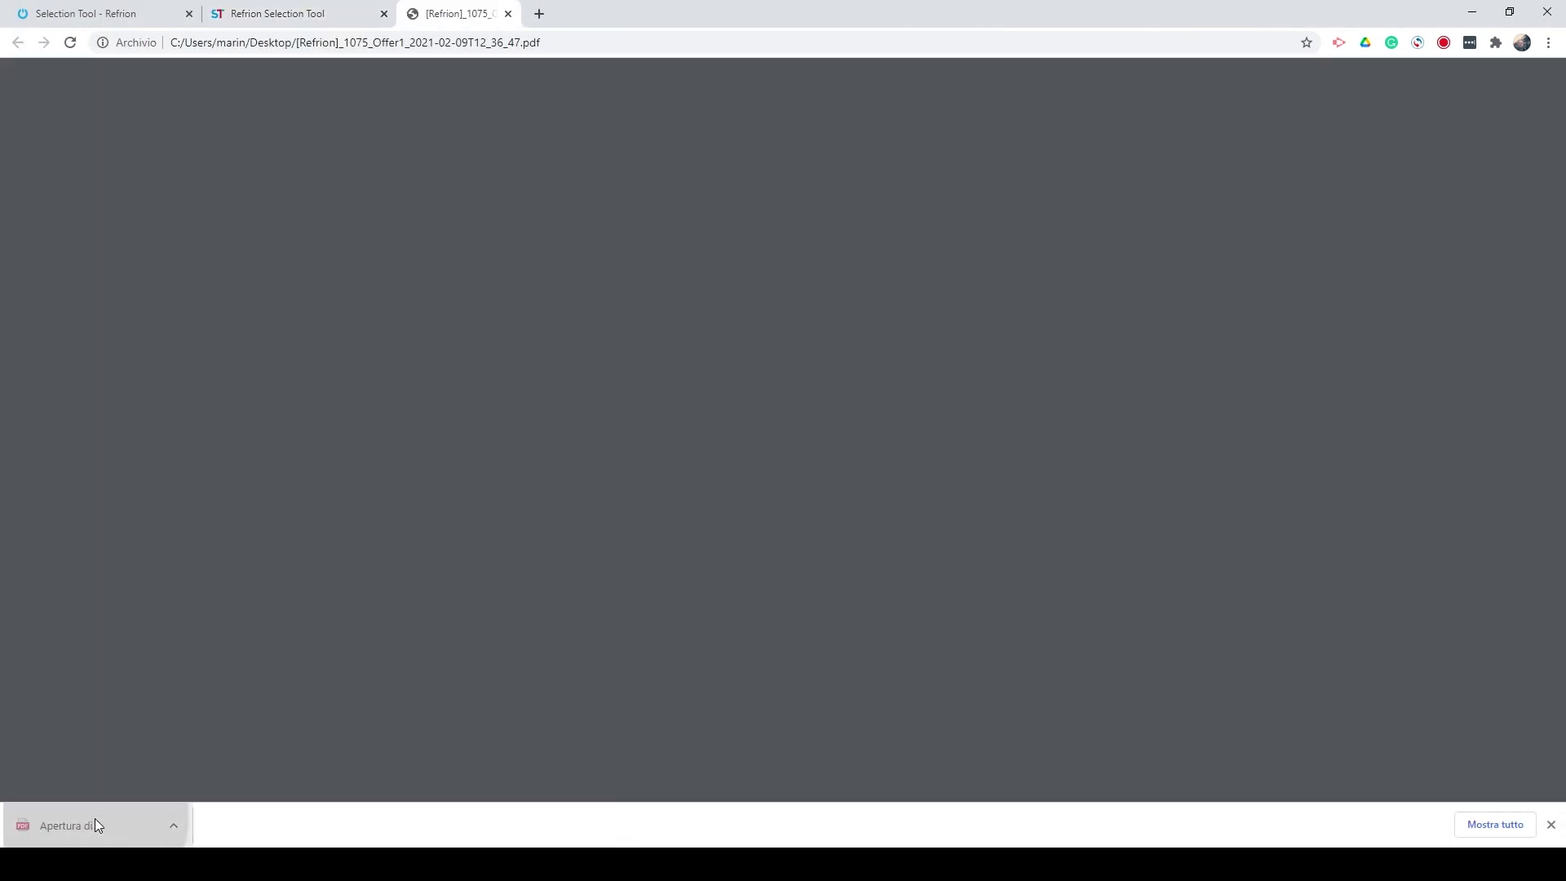